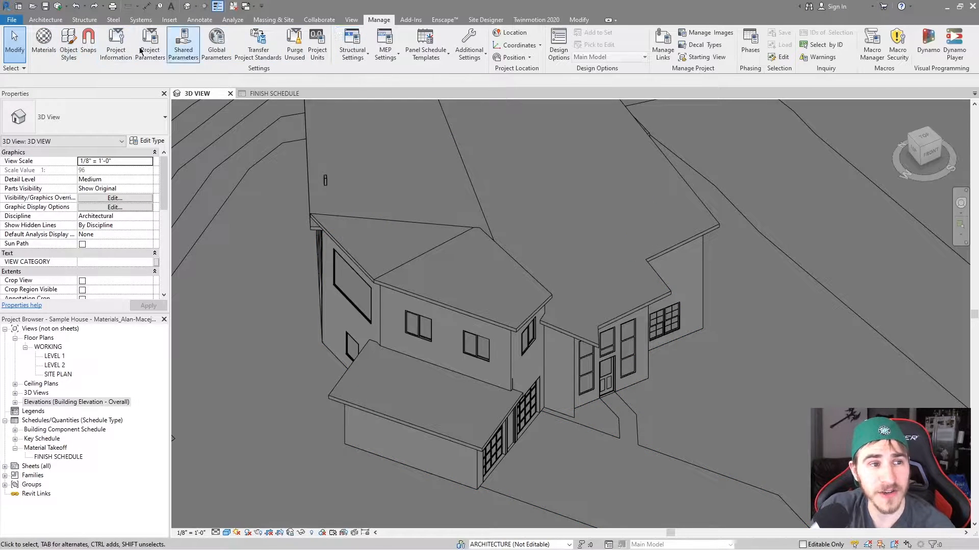
Clear the Stone material's surface foreground pattern to none in the project materials and accept the change.
{"action": "left_click", "coordinate": [44, 42]}
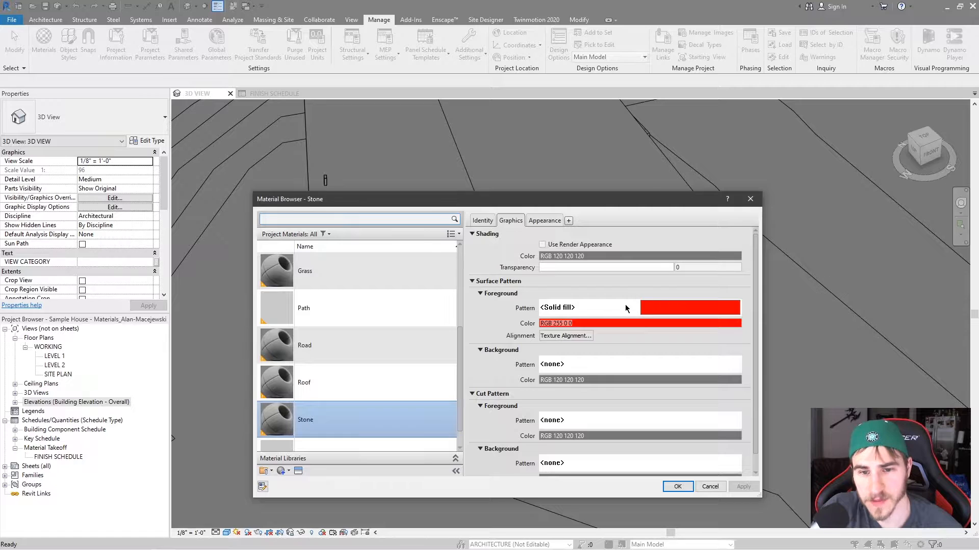
{"action": "scroll", "coordinate": [354, 372], "scroll_direction": "down", "scroll_amount": 1}
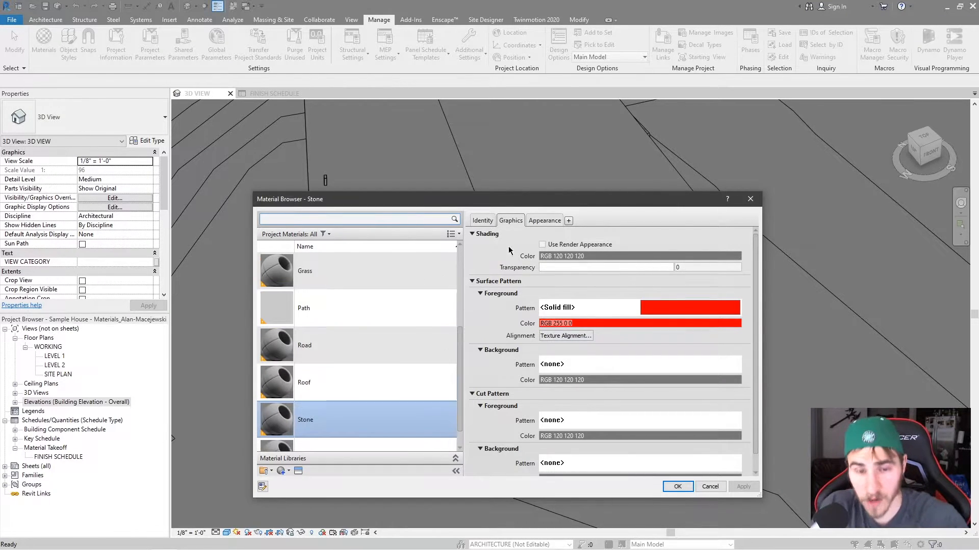
{"action": "left_click_drag", "start_coordinate": [521, 200], "coordinate": [543, 182]}
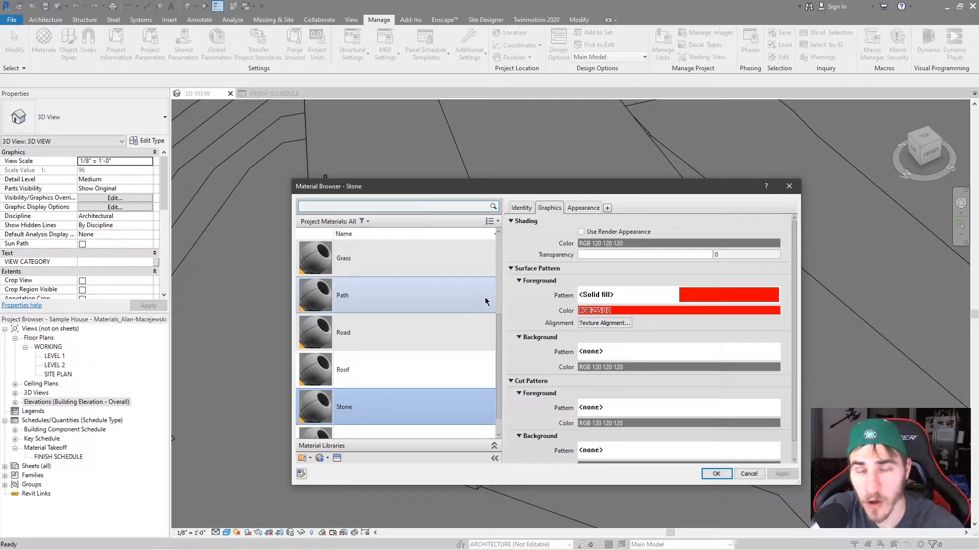
{"action": "scroll", "coordinate": [384, 377], "scroll_direction": "down", "scroll_amount": 2}
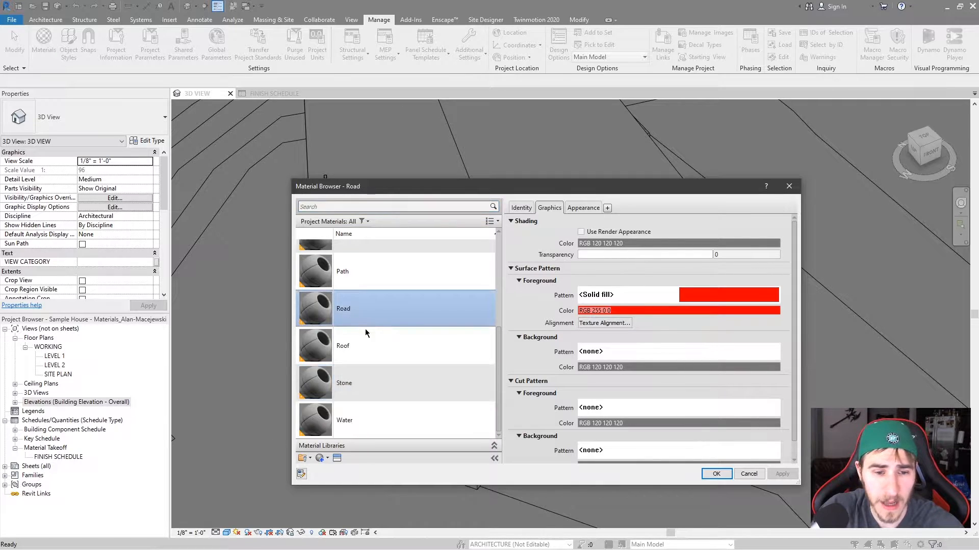
{"action": "left_click", "coordinate": [366, 378]}
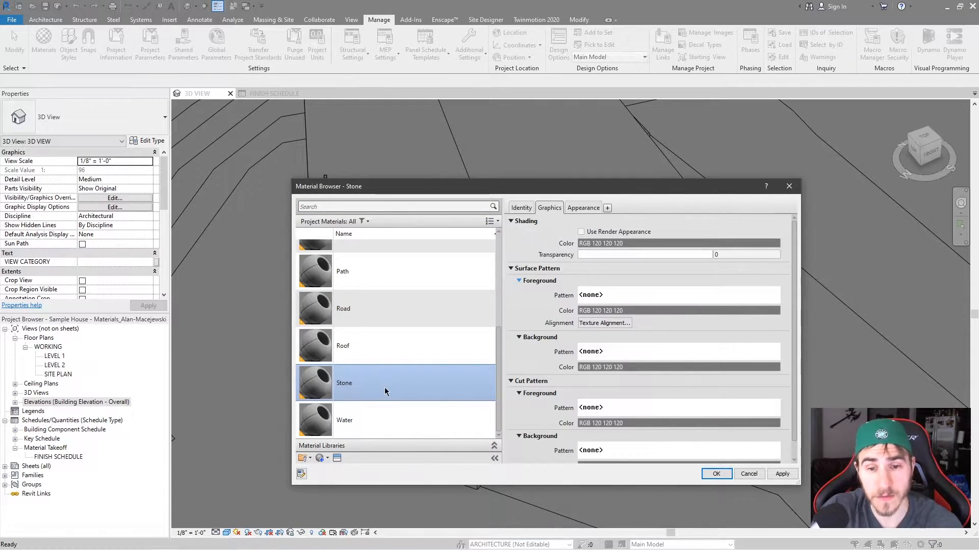
{"action": "left_click", "coordinate": [719, 473]}
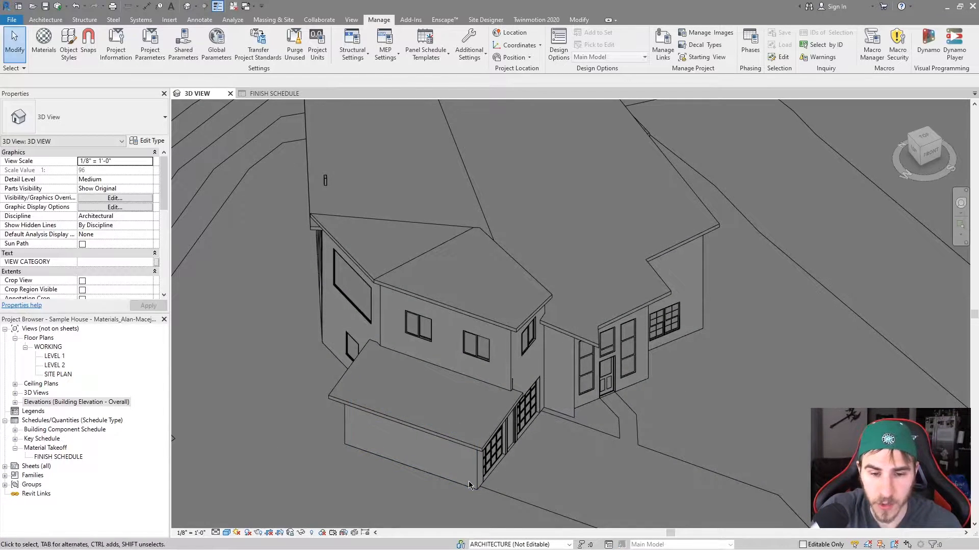
Assign the Stone material to the exterior Finish 2 layer of the low front wing's side wall type.
{"action": "left_click", "coordinate": [413, 448]}
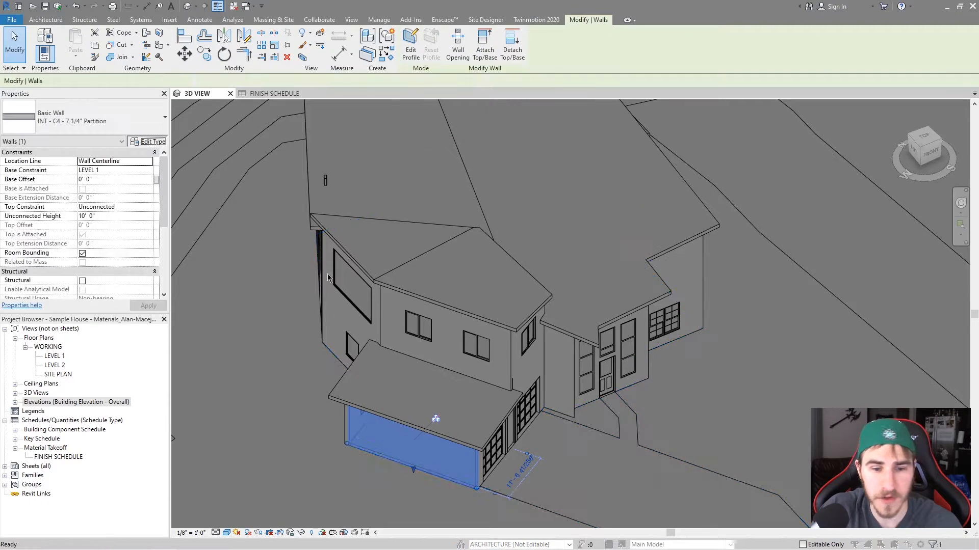
{"action": "left_click", "coordinate": [147, 140]}
{"action": "left_click", "coordinate": [598, 232]}
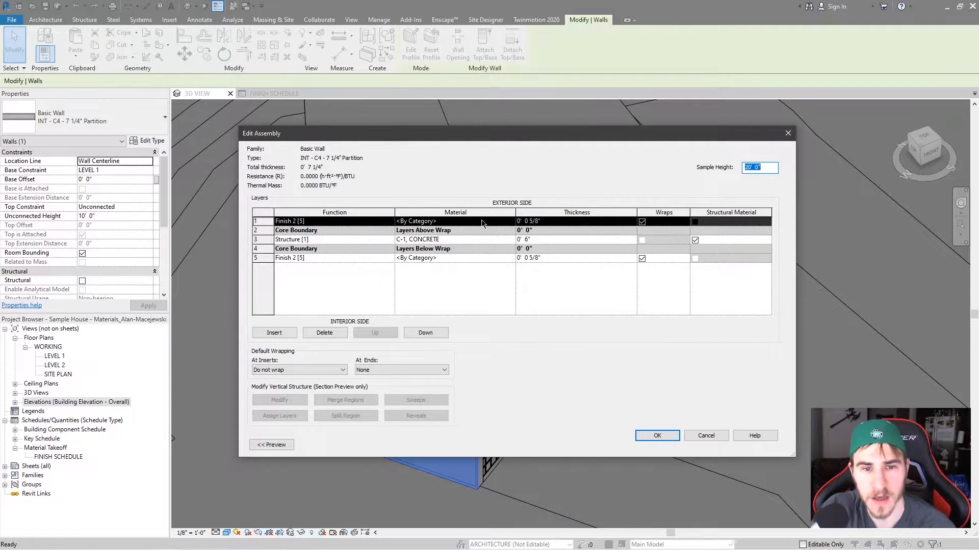
{"action": "left_click", "coordinate": [490, 223]}
{"action": "left_click", "coordinate": [511, 221]}
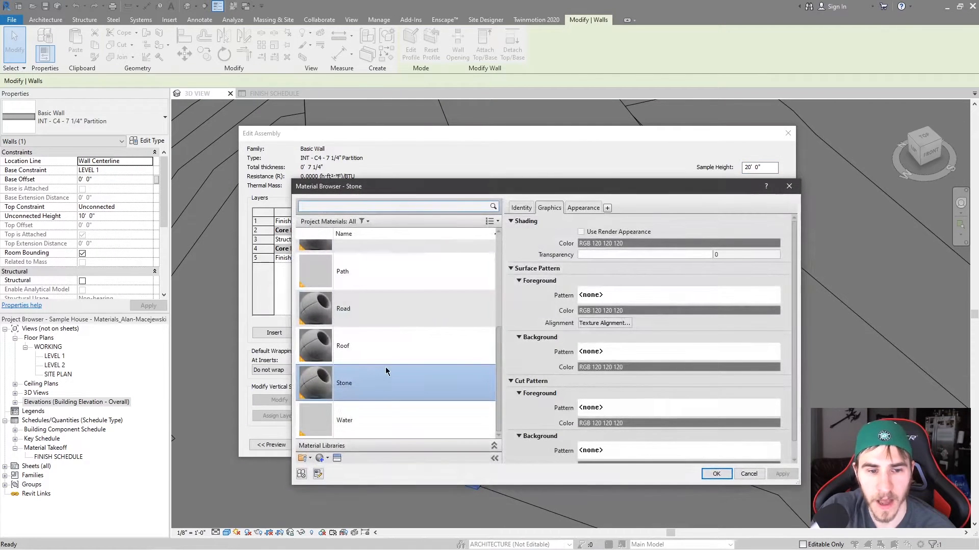
{"action": "left_click", "coordinate": [716, 474]}
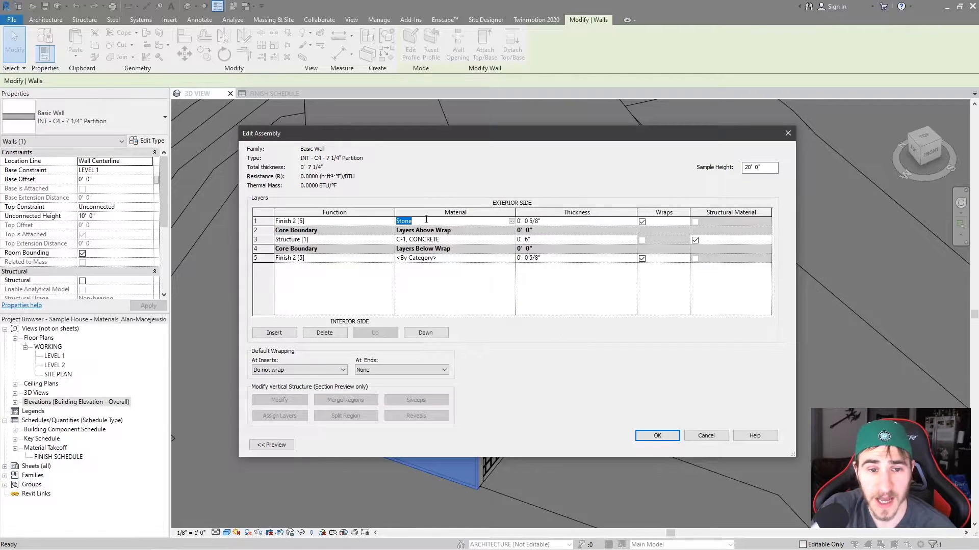
Try entering the material name "Stonme" for the exterior finish layer and restore it to Stone.
{"action": "type", "text": "Stonme"}
{"action": "key", "text": "Return"}
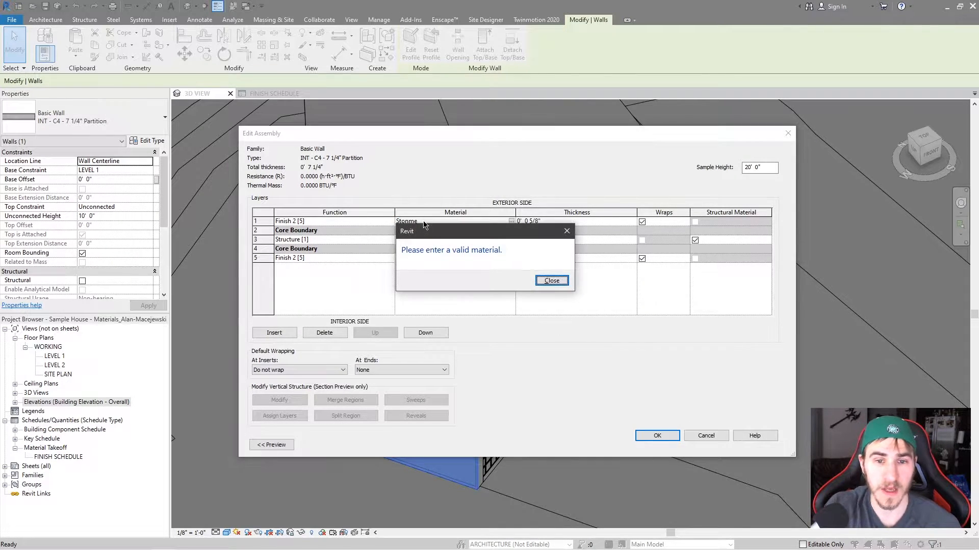
{"action": "key", "text": "Return"}
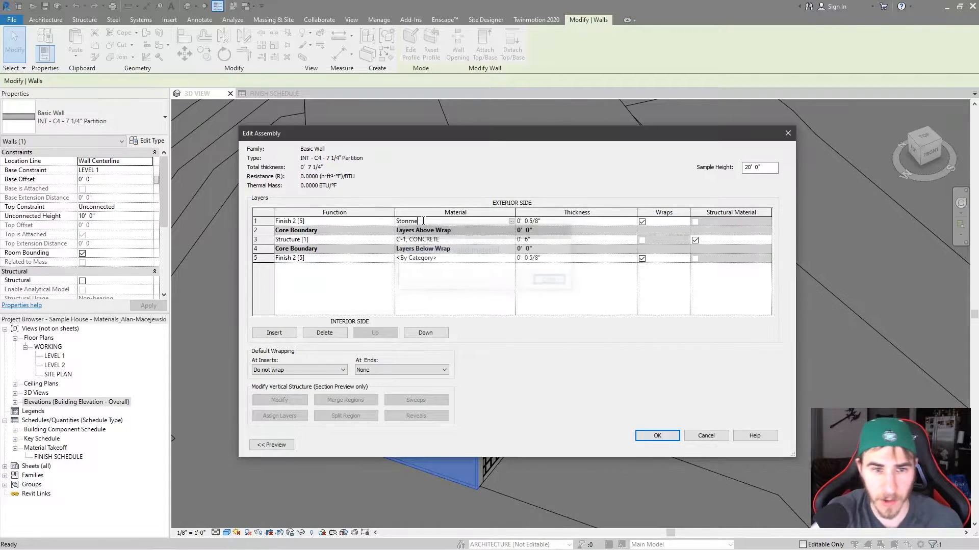
{"action": "key", "text": "Tab"}
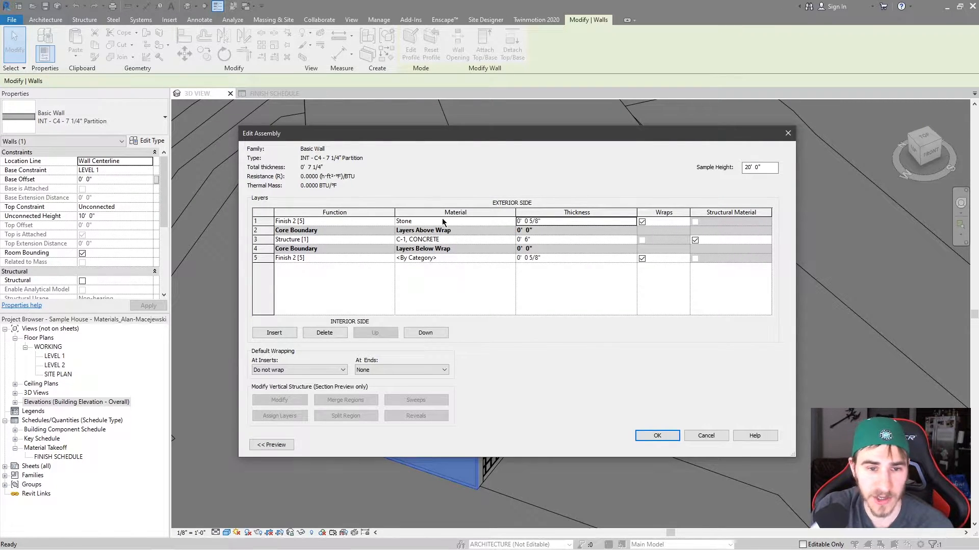
Try copying the Stone material from the exterior finish layer to the interior finish layer.
{"action": "left_click", "coordinate": [422, 225]}
{"action": "key", "text": "ctrl+c"}
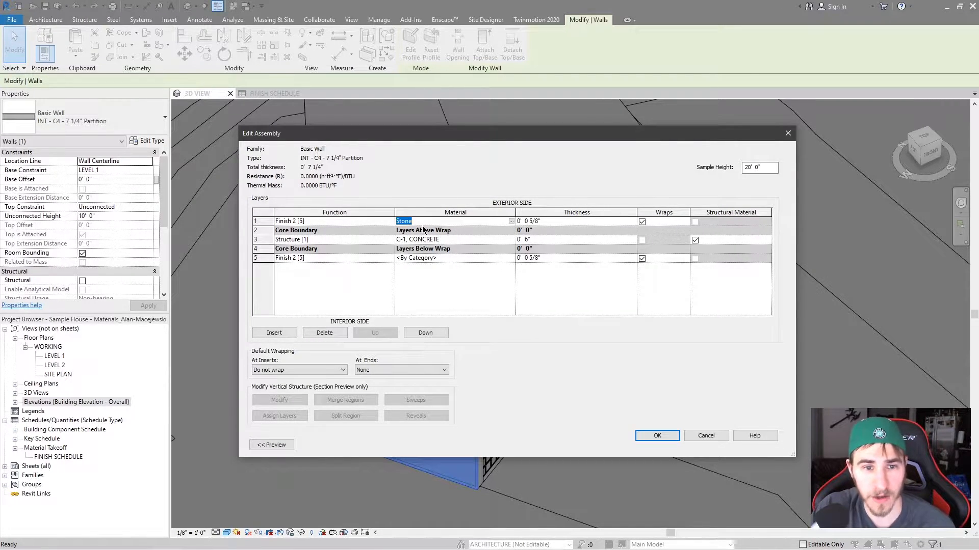
{"action": "left_click", "coordinate": [451, 258]}
{"action": "key", "text": "ctrl+v"}
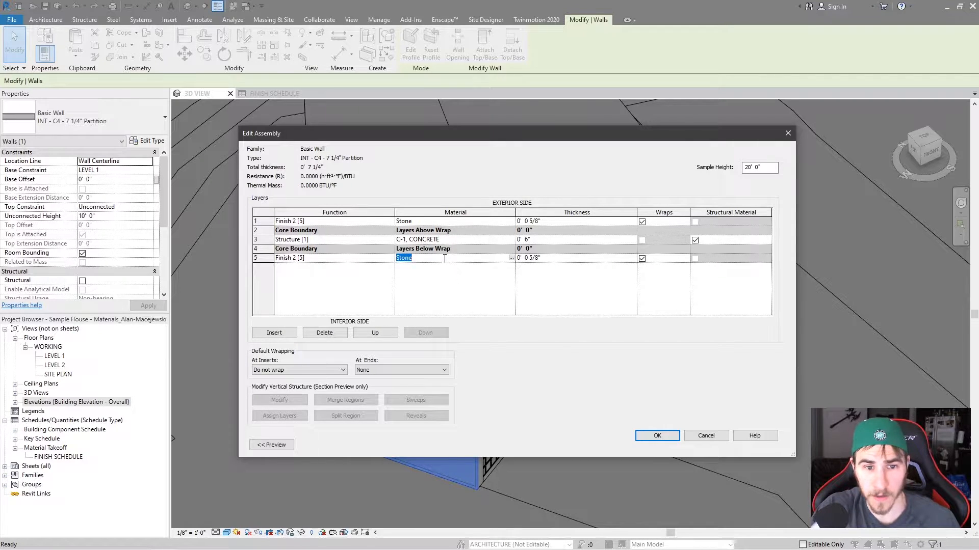
{"action": "left_click", "coordinate": [511, 258]}
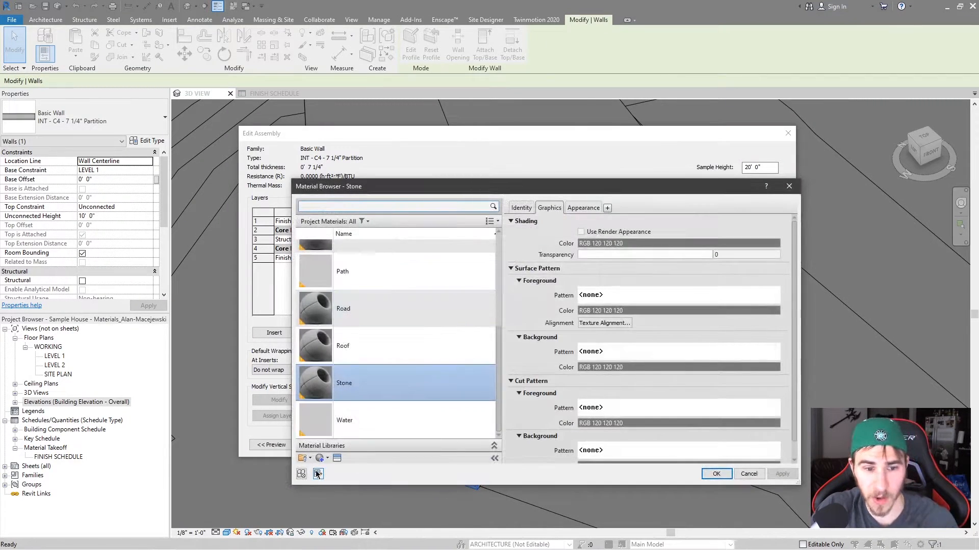
{"action": "key", "text": "Escape"}
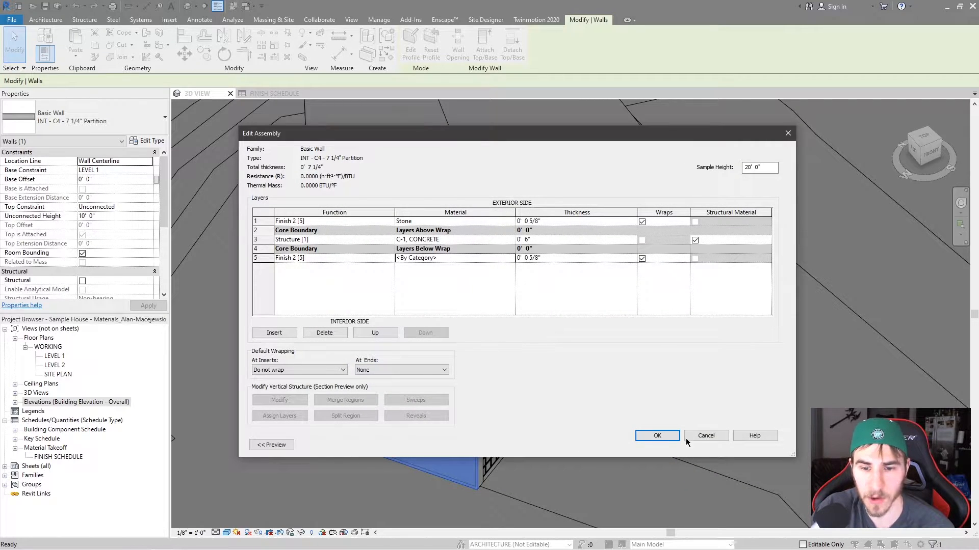
Accept the wall type's layer changes, deselect the wall and switch the 3D view's visual style to Hidden Line.
{"action": "left_click", "coordinate": [658, 436]}
{"action": "key", "text": "Return"}
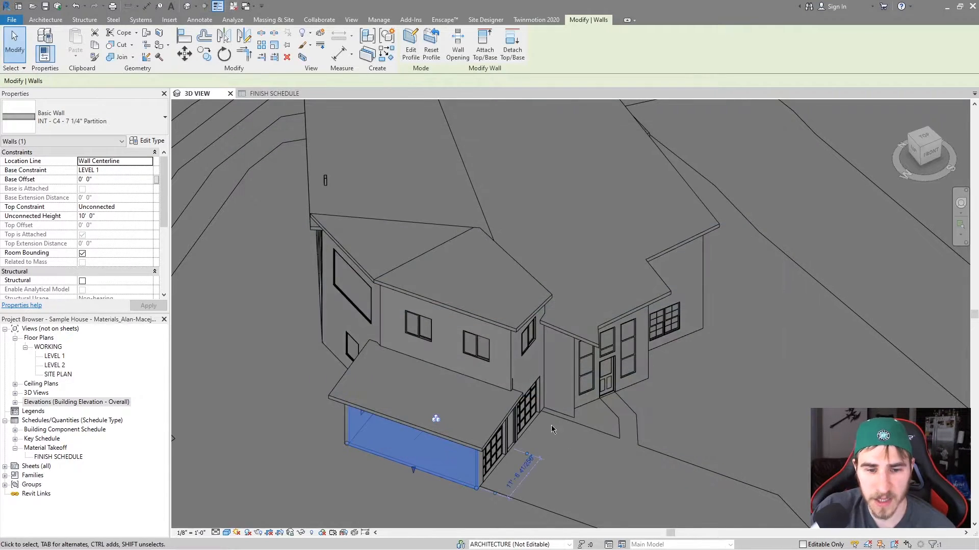
{"action": "left_click", "coordinate": [813, 370]}
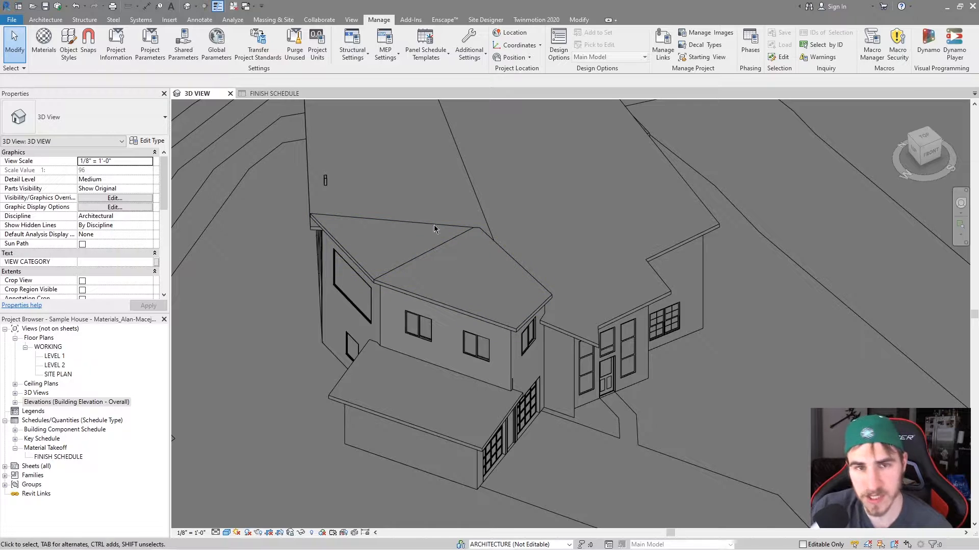
{"action": "left_click", "coordinate": [228, 532]}
{"action": "left_click", "coordinate": [260, 480]}
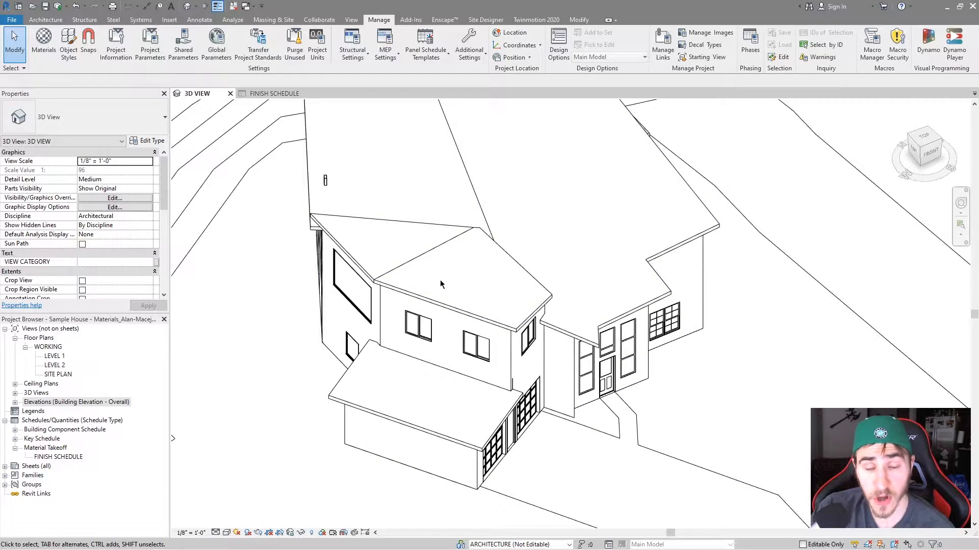
Examine the Stone material's shading, surface pattern and cut pattern settings in the project materials.
{"action": "left_click", "coordinate": [44, 42]}
{"action": "left_click_drag", "start_coordinate": [472, 186], "coordinate": [482, 137]}
{"action": "scroll", "coordinate": [512, 220], "scroll_direction": "down", "scroll_amount": 1}
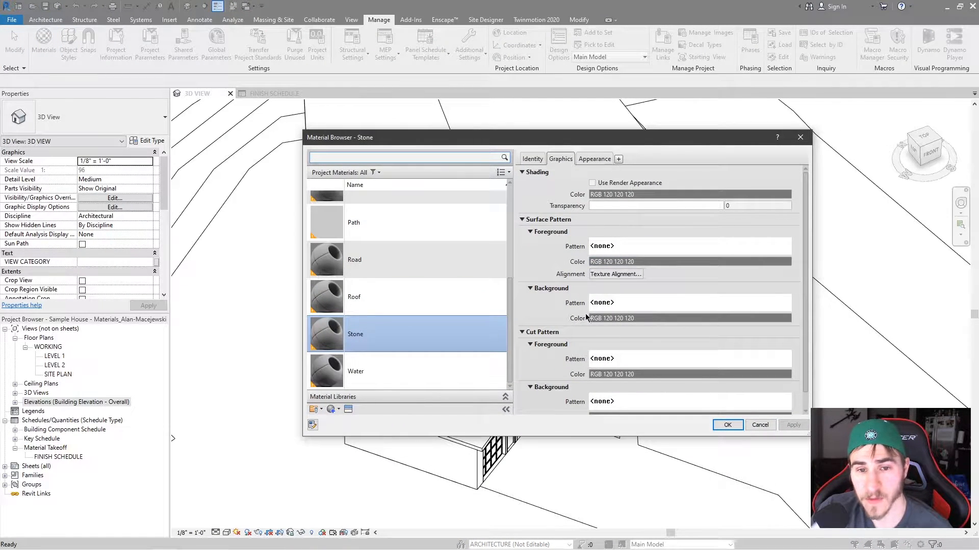
{"action": "scroll", "coordinate": [665, 234], "scroll_direction": "down", "scroll_amount": 1}
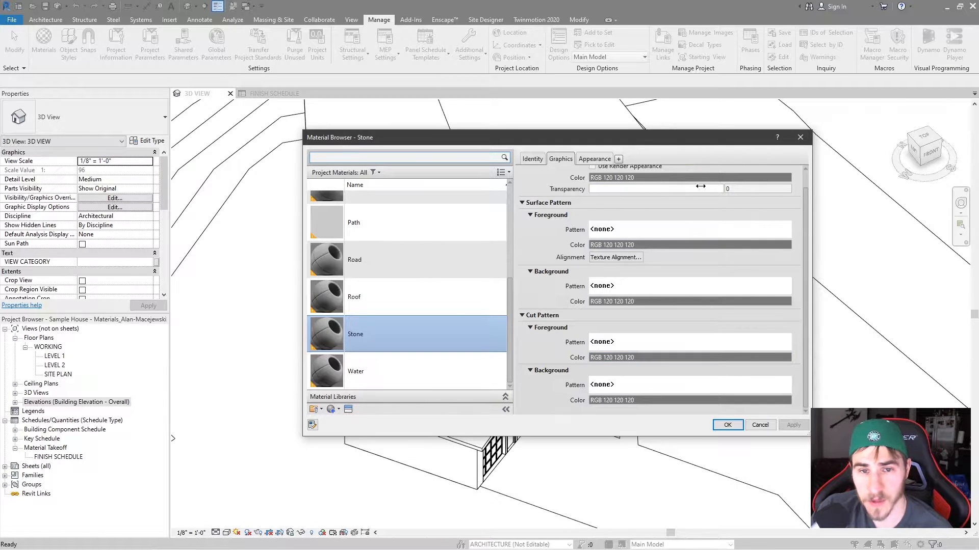
{"action": "scroll", "coordinate": [503, 196], "scroll_direction": "up", "scroll_amount": 1}
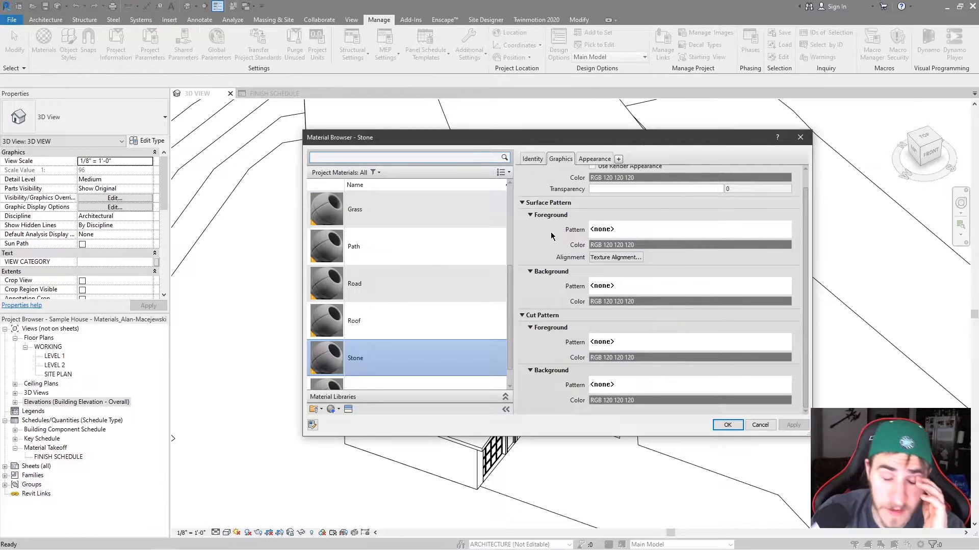
{"action": "scroll", "coordinate": [581, 255], "scroll_direction": "up", "scroll_amount": 1}
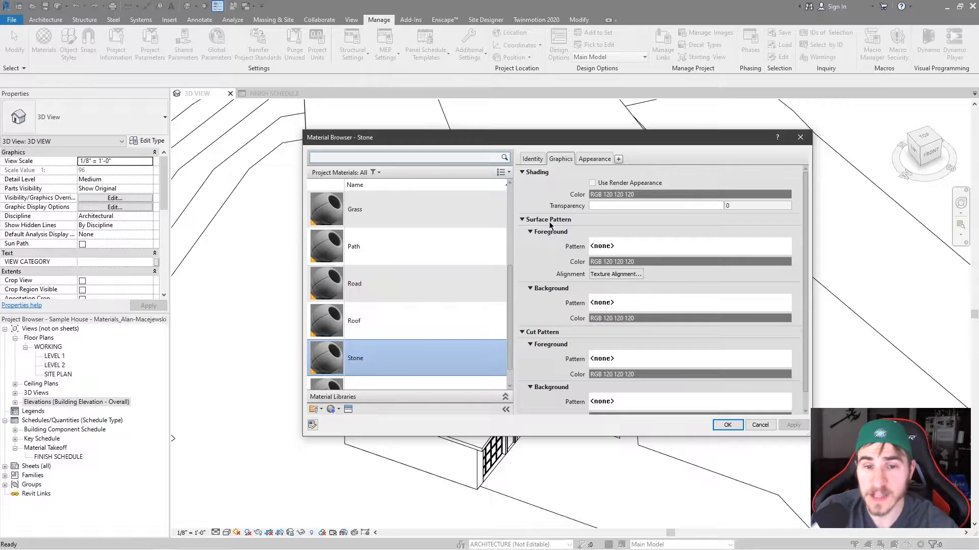
{"action": "scroll", "coordinate": [601, 291], "scroll_direction": "down", "scroll_amount": 1}
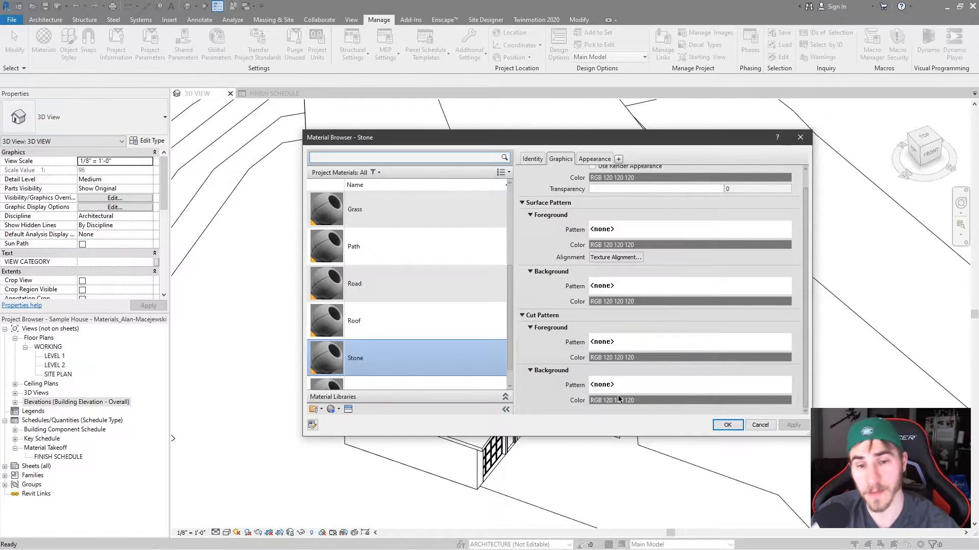
{"action": "mouse_move", "coordinate": [535, 136]}
{"action": "left_mouse_down"}
{"action": "mouse_move", "coordinate": [511, 146]}
{"action": "mouse_move", "coordinate": [617, 133]}
{"action": "left_mouse_up"}
{"action": "scroll", "coordinate": [567, 277], "scroll_direction": "up", "scroll_amount": 1}
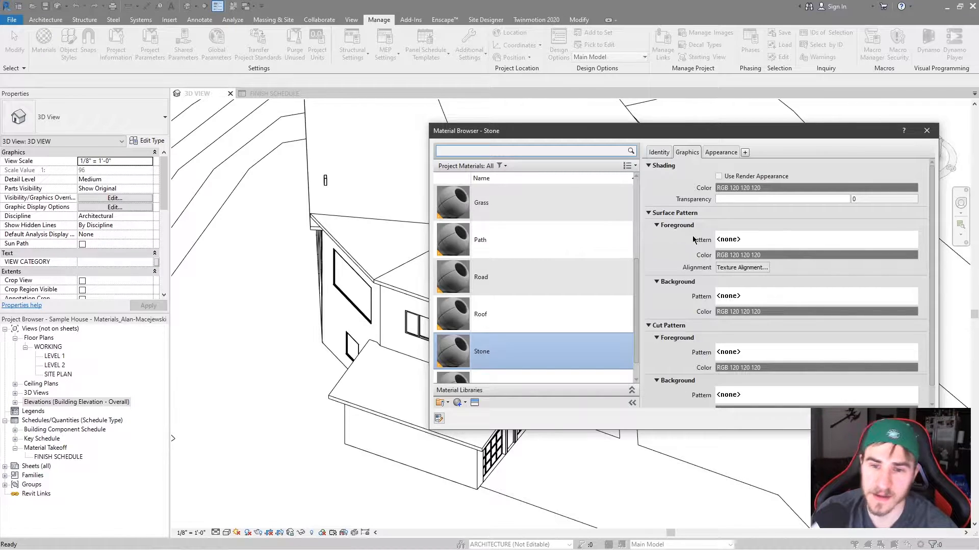
{"action": "left_click_drag", "start_coordinate": [665, 136], "coordinate": [607, 121]}
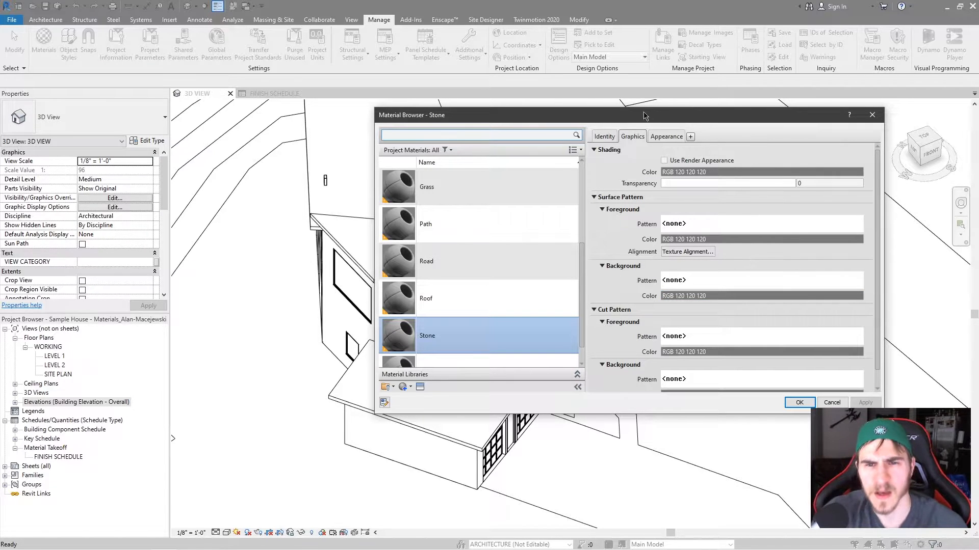
{"action": "left_click_drag", "start_coordinate": [679, 116], "coordinate": [584, 126]}
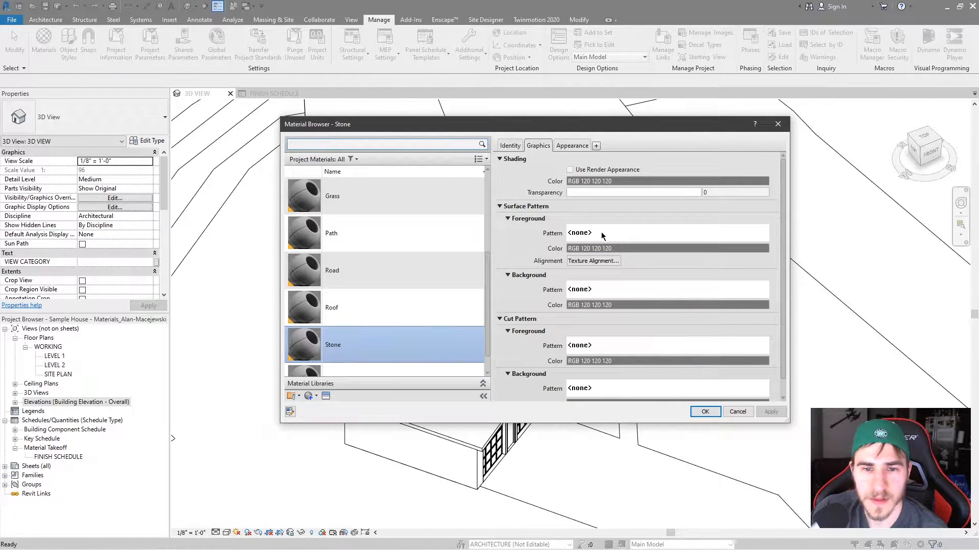
Look through the fill patterns and pattern types offered for Stone's surface foreground and background without choosing one.
{"action": "left_click", "coordinate": [625, 233]}
{"action": "scroll", "coordinate": [513, 297], "scroll_direction": "down", "scroll_amount": 10}
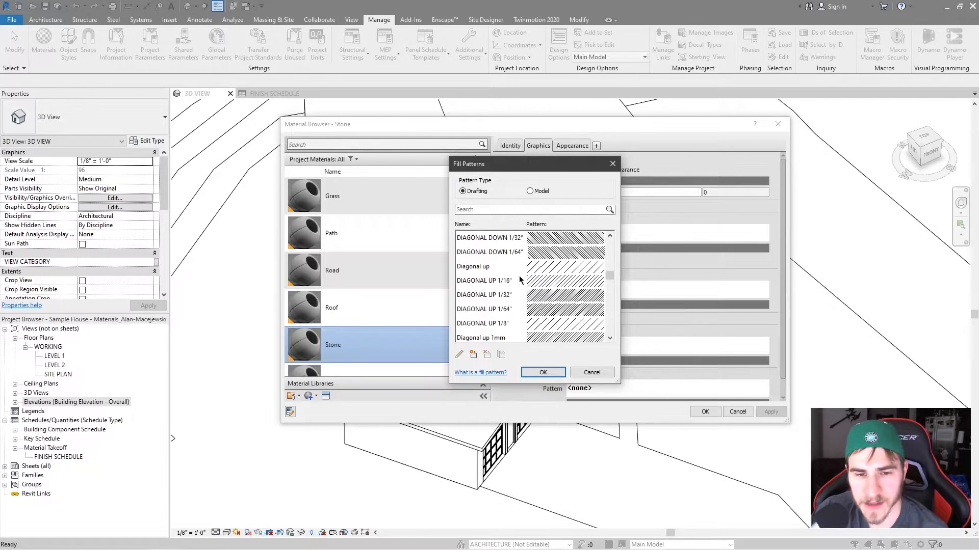
{"action": "scroll", "coordinate": [532, 281], "scroll_direction": "down", "scroll_amount": 2}
{"action": "scroll", "coordinate": [563, 286], "scroll_direction": "up", "scroll_amount": 8}
{"action": "scroll", "coordinate": [553, 264], "scroll_direction": "up", "scroll_amount": 5}
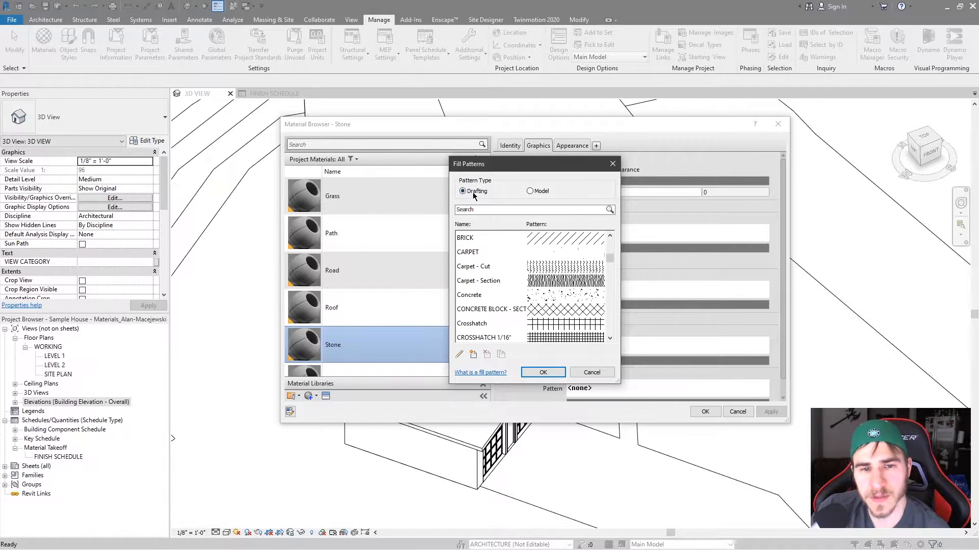
{"action": "left_click_drag", "start_coordinate": [534, 166], "coordinate": [387, 158]}
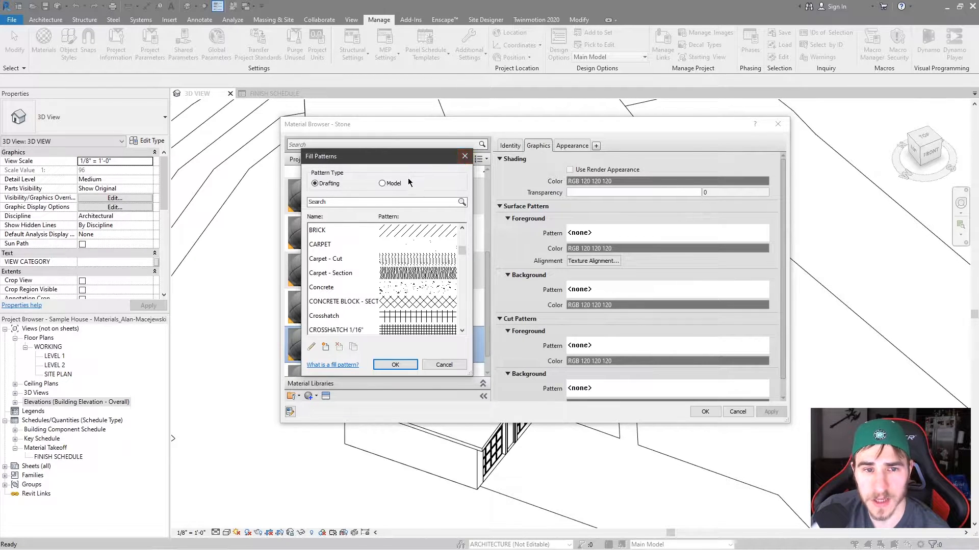
{"action": "left_click", "coordinate": [464, 157]}
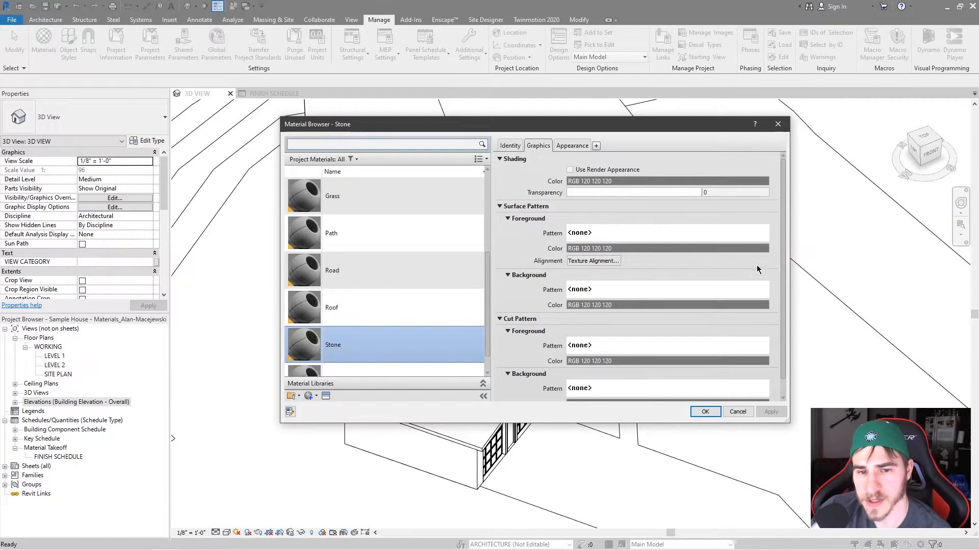
{"action": "left_click", "coordinate": [594, 289]}
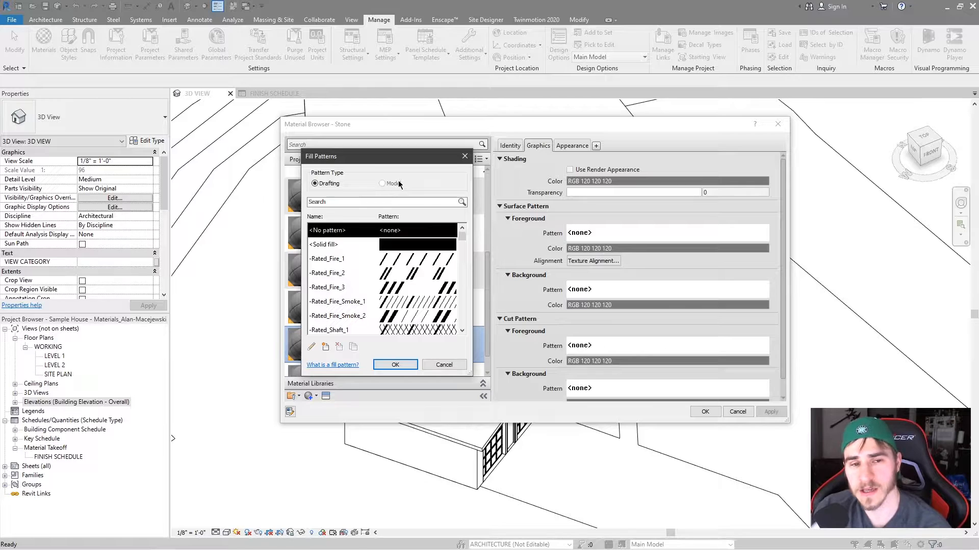
{"action": "left_click", "coordinate": [466, 157]}
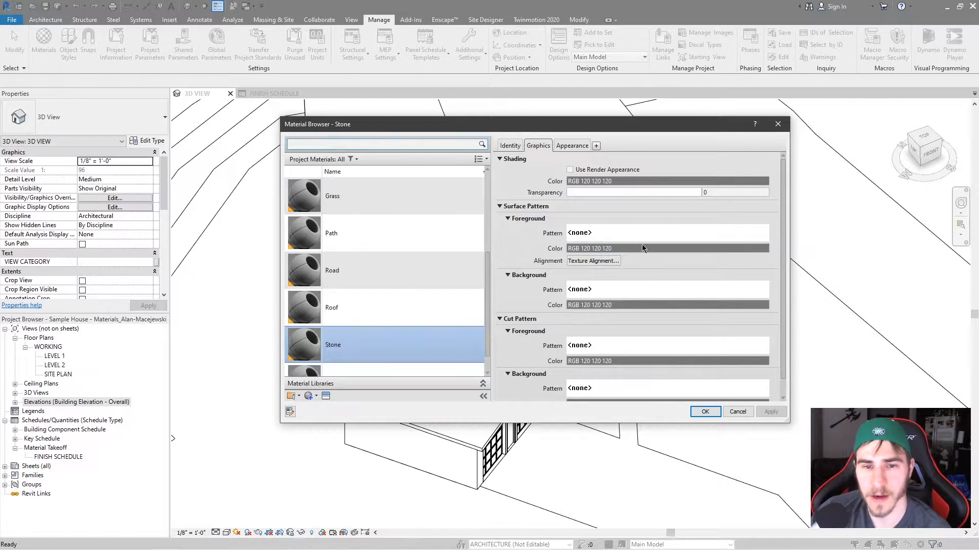
Assign the DIAGONAL CROSS HATCH drafting pattern to the Stone material's surface foreground.
{"action": "left_click", "coordinate": [579, 233]}
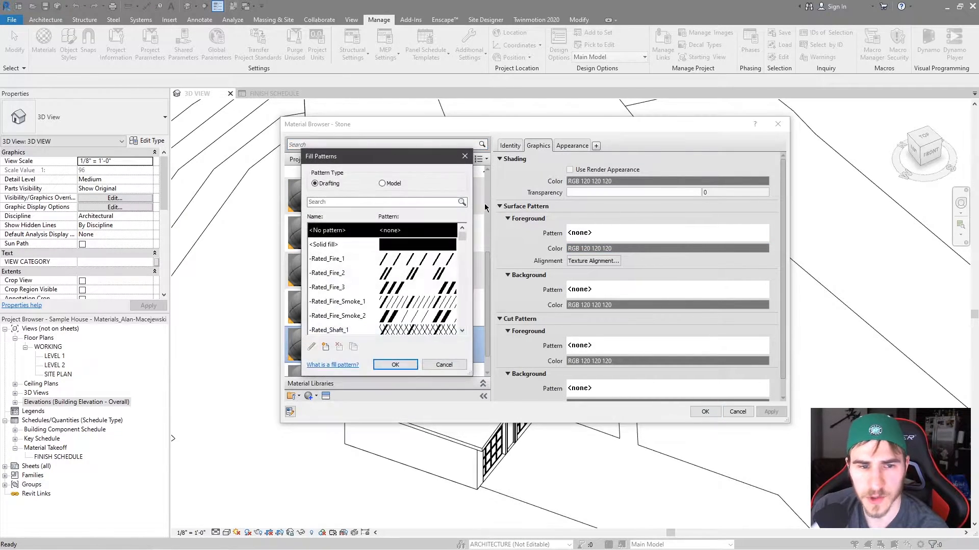
{"action": "scroll", "coordinate": [418, 264], "scroll_direction": "down", "scroll_amount": 6}
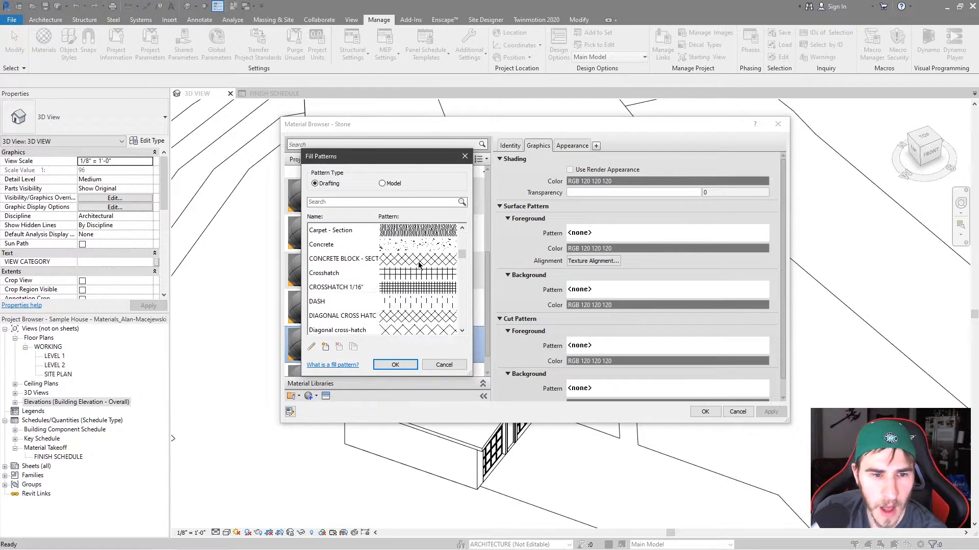
{"action": "scroll", "coordinate": [408, 293], "scroll_direction": "down", "scroll_amount": 1}
{"action": "scroll", "coordinate": [395, 302], "scroll_direction": "up", "scroll_amount": 1}
{"action": "left_click", "coordinate": [339, 315]}
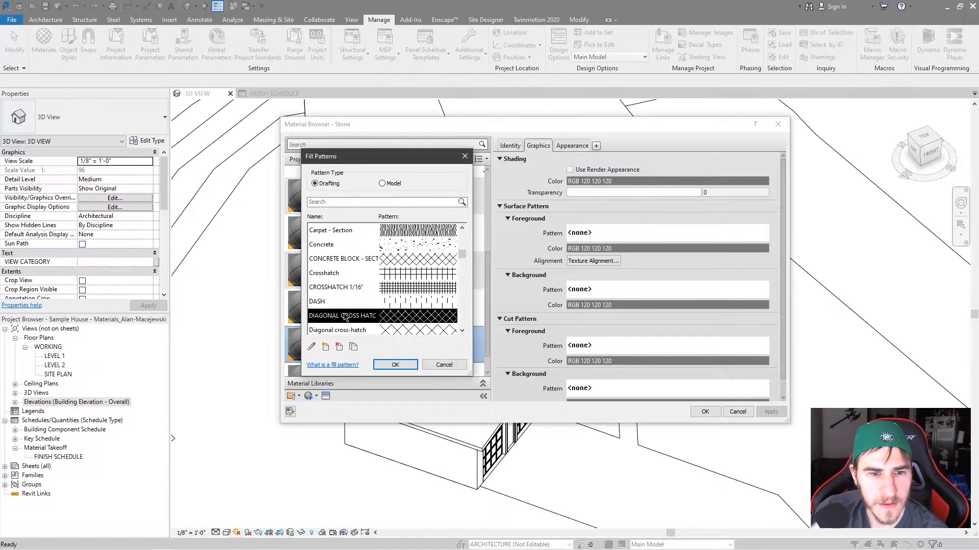
{"action": "left_click", "coordinate": [395, 365]}
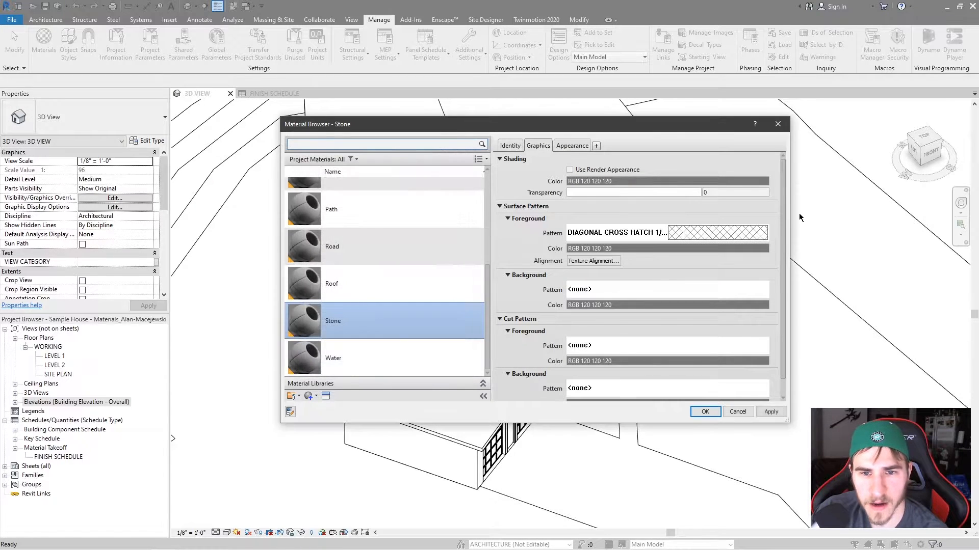
Set Stone's surface foreground pattern colour to black (RGB 0 0 0) and accept the material changes.
{"action": "left_click", "coordinate": [576, 248]}
{"action": "left_click", "coordinate": [428, 283]}
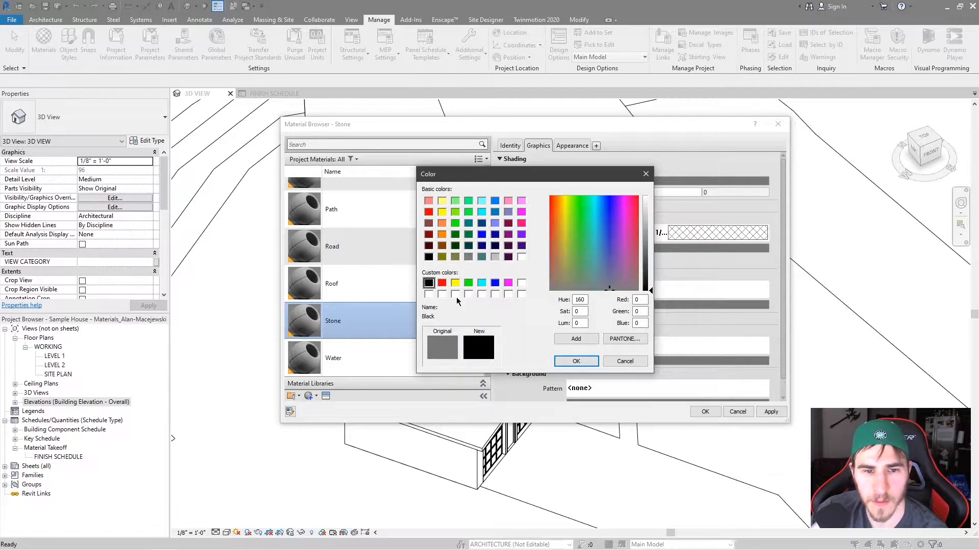
{"action": "left_click", "coordinate": [576, 361]}
{"action": "left_click", "coordinate": [705, 411]}
Examine how the hatch pattern on the house's exterior walls displays at different zoom levels and viewing angles.
{"action": "scroll", "coordinate": [649, 340], "scroll_direction": "down", "scroll_amount": 3}
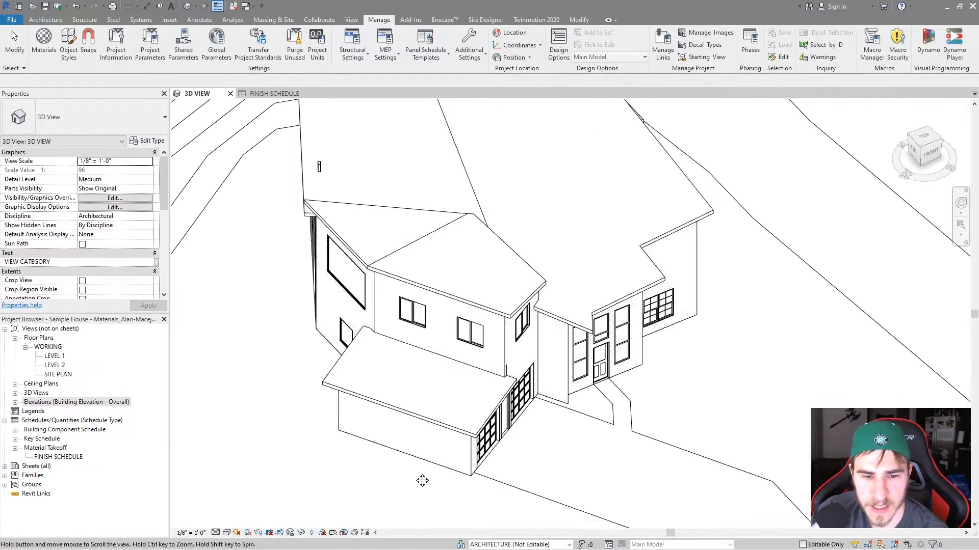
{"action": "scroll", "coordinate": [597, 326], "scroll_direction": "up", "scroll_amount": 6}
{"action": "scroll", "coordinate": [596, 326], "scroll_direction": "down", "scroll_amount": 3}
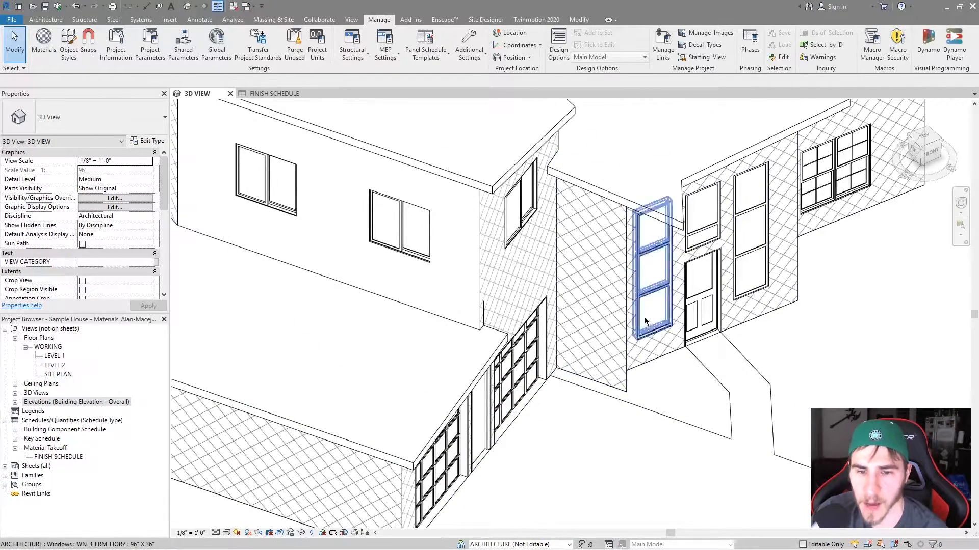
{"action": "scroll", "coordinate": [561, 407], "scroll_direction": "up", "scroll_amount": 4}
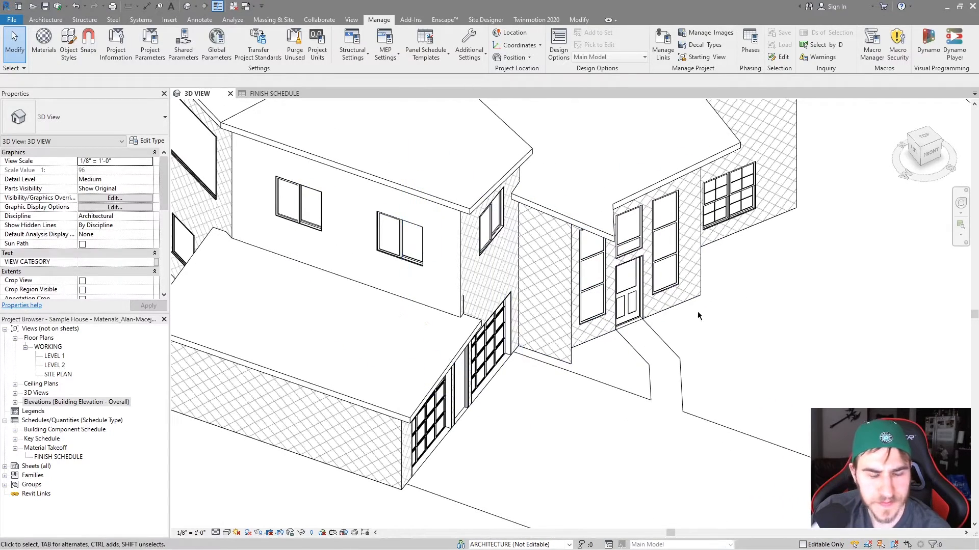
{"action": "scroll", "coordinate": [662, 256], "scroll_direction": "down", "scroll_amount": 1}
{"action": "scroll", "coordinate": [642, 251], "scroll_direction": "down", "scroll_amount": 2}
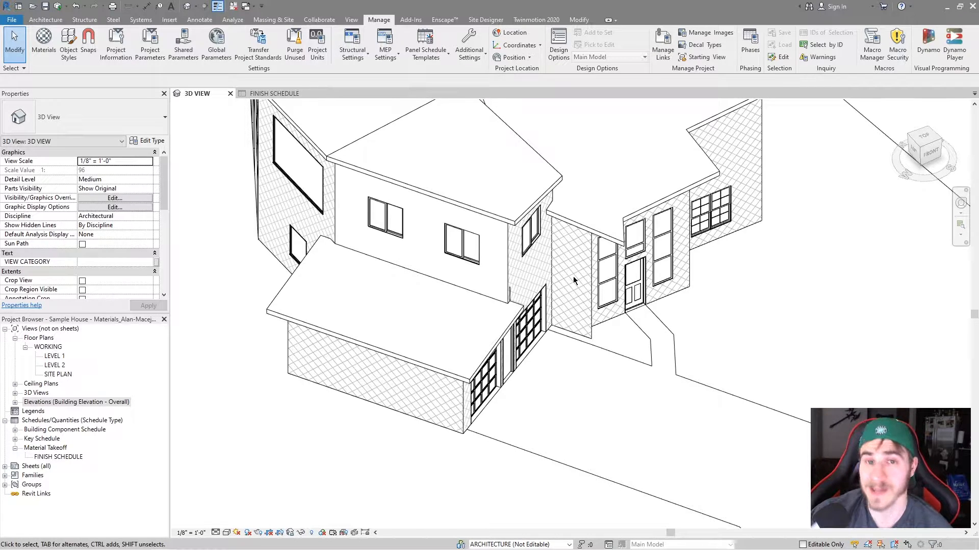
{"action": "scroll", "coordinate": [574, 280], "scroll_direction": "up", "scroll_amount": 1}
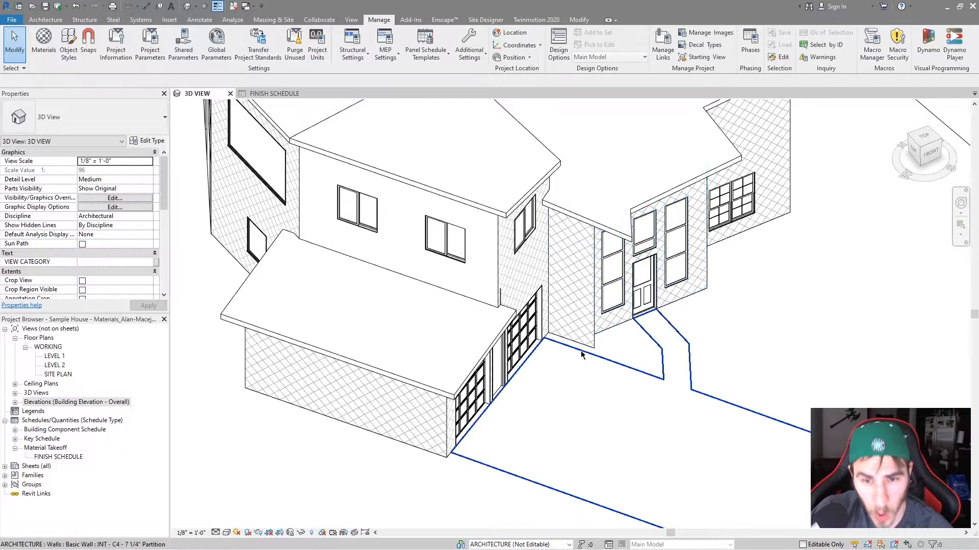
{"action": "middle_click_drag", "start_coordinate": [584, 363], "coordinate": [584, 329]}
{"action": "middle_click_drag", "start_coordinate": [537, 404], "coordinate": [567, 522], "text": "shift"}
{"action": "scroll", "coordinate": [568, 502], "scroll_direction": "down", "scroll_amount": 3}
{"action": "middle_click_drag", "start_coordinate": [589, 247], "coordinate": [488, 340]}
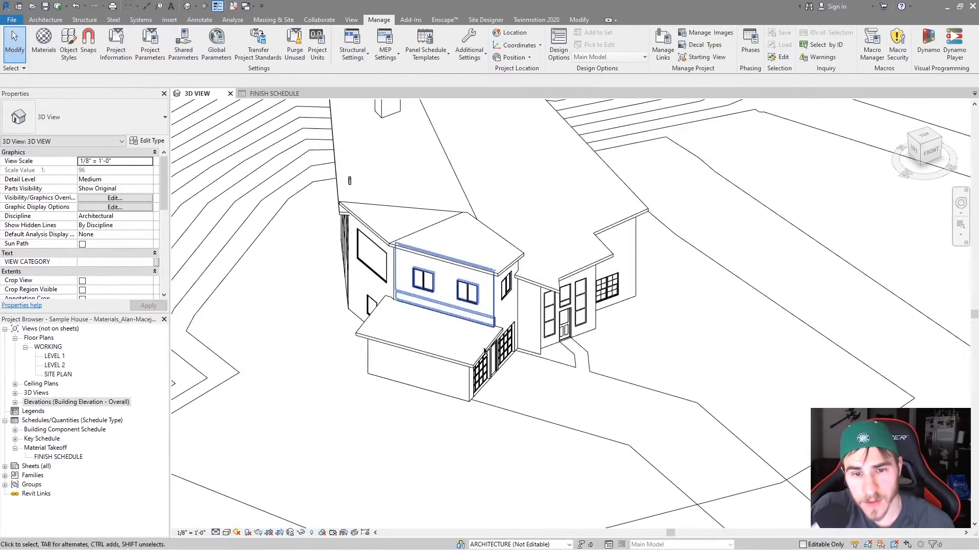
Inspect the surface pattern on the garage wall up close from a lower viewing angle.
{"action": "scroll", "coordinate": [487, 342], "scroll_direction": "up", "scroll_amount": 3}
{"action": "left_click", "coordinate": [480, 418]}
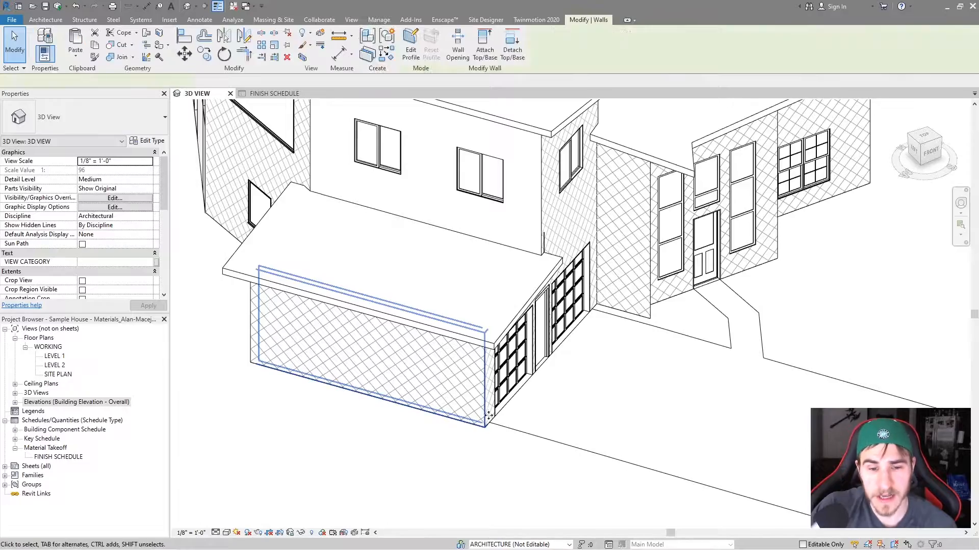
{"action": "middle_click_drag", "start_coordinate": [569, 403], "coordinate": [595, 352], "text": "shift"}
{"action": "left_click", "coordinate": [600, 371]}
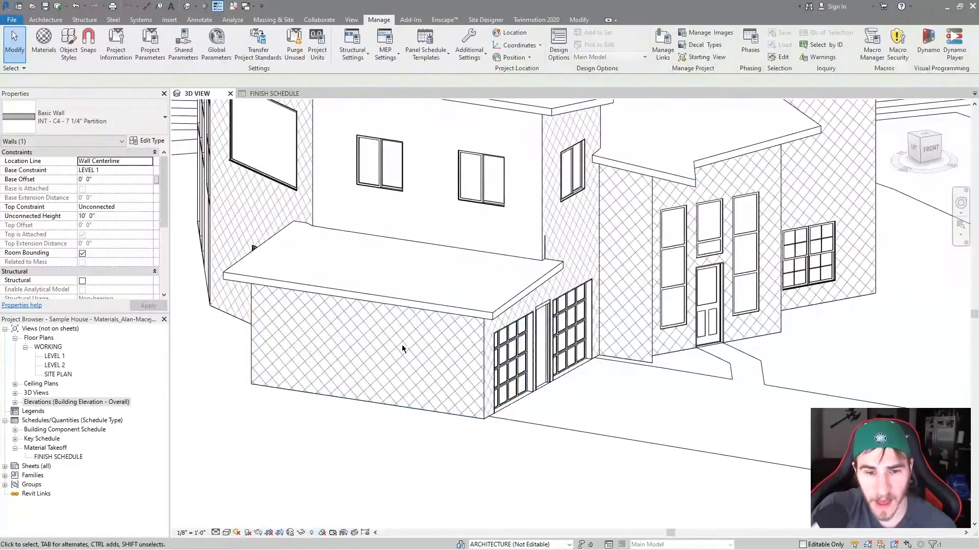
{"action": "scroll", "coordinate": [408, 351], "scroll_direction": "up", "scroll_amount": 3}
{"action": "scroll", "coordinate": [768, 389], "scroll_direction": "down", "scroll_amount": 2}
{"action": "scroll", "coordinate": [754, 389], "scroll_direction": "up", "scroll_amount": 2}
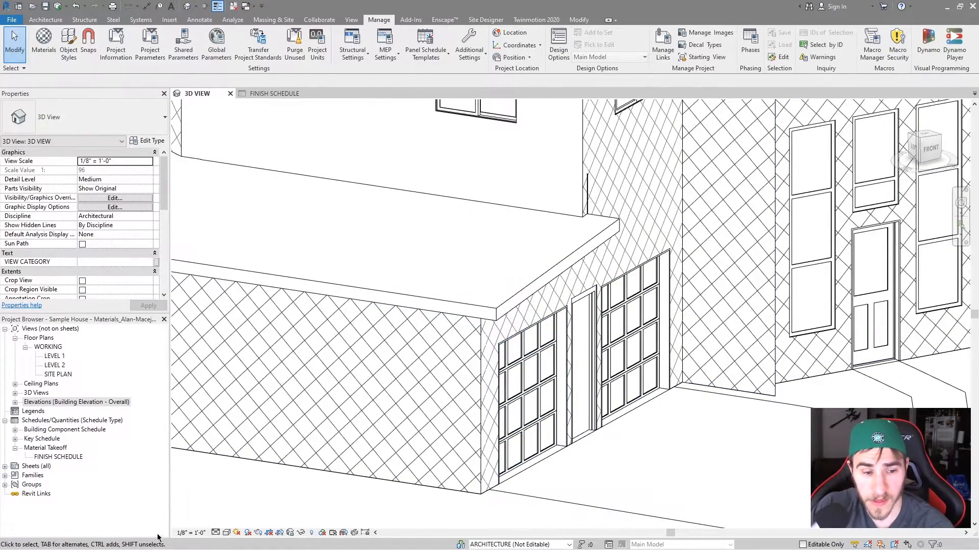
Set the 3D view's scale to 6" = 1'-0" and check the pattern on the garage wall.
{"action": "left_click", "coordinate": [192, 533]}
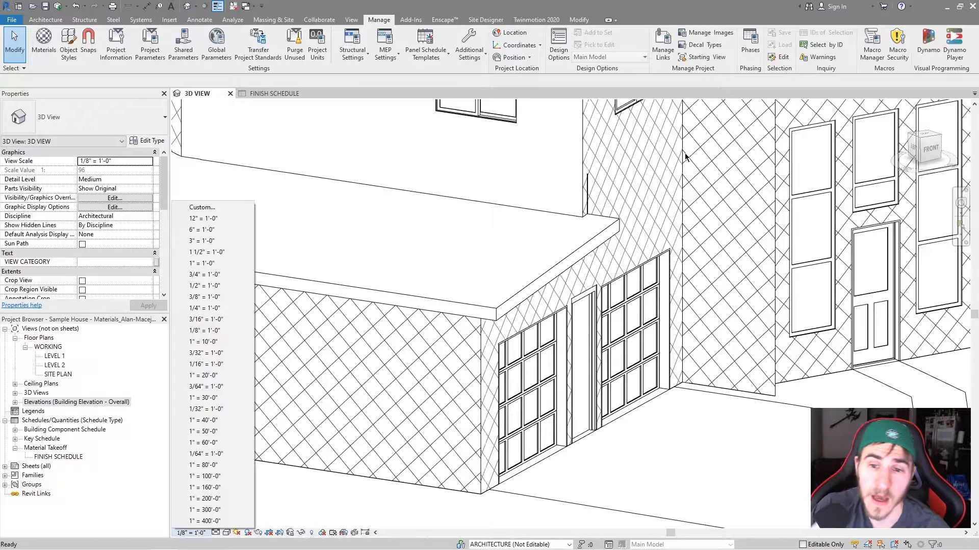
{"action": "left_click", "coordinate": [216, 230]}
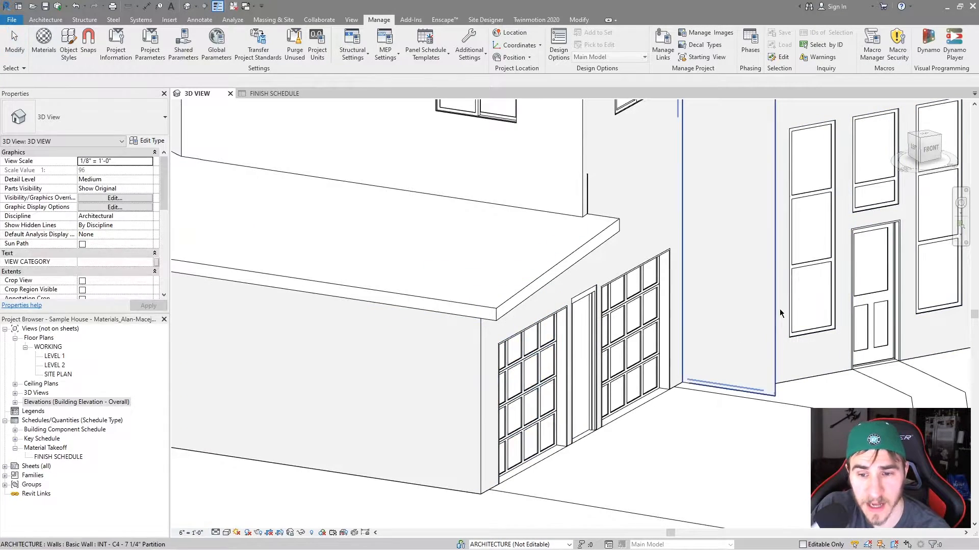
{"action": "scroll", "coordinate": [740, 317], "scroll_direction": "down", "scroll_amount": 2}
{"action": "scroll", "coordinate": [726, 346], "scroll_direction": "up", "scroll_amount": 8}
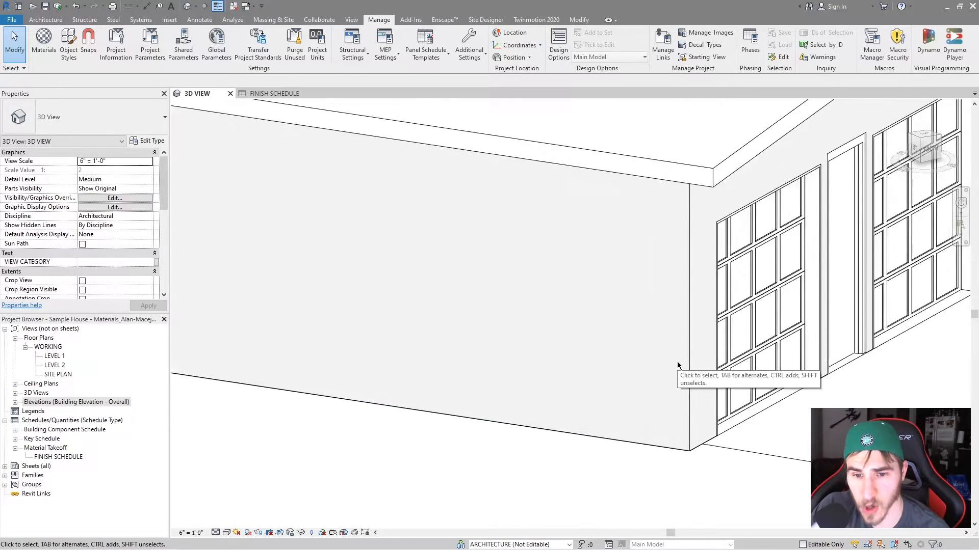
{"action": "scroll", "coordinate": [459, 355], "scroll_direction": "down", "scroll_amount": 5}
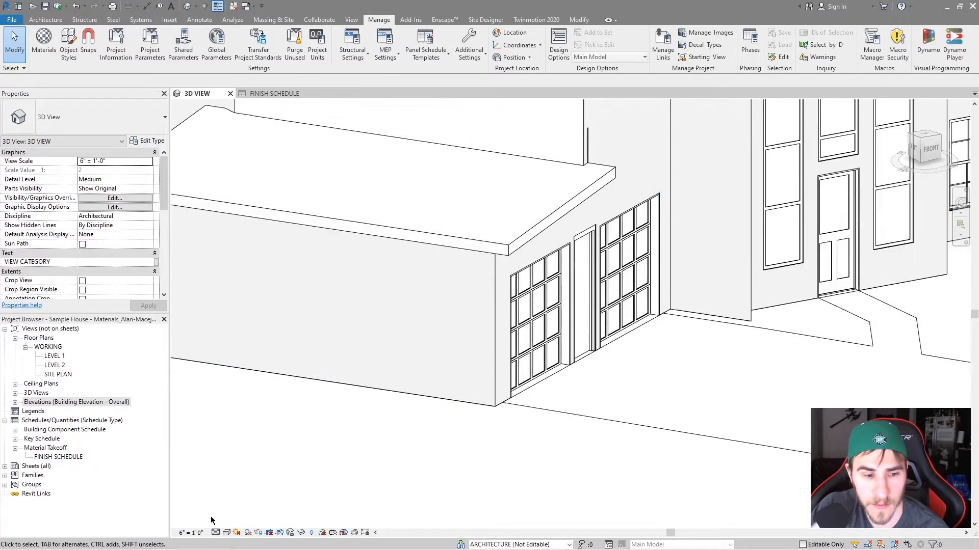
Try view scales of 3" = 1'-0", 1" = 1'-0" and 1/2" = 1'-0", checking the wall pattern's density.
{"action": "left_click", "coordinate": [191, 533]}
{"action": "left_click", "coordinate": [204, 241]}
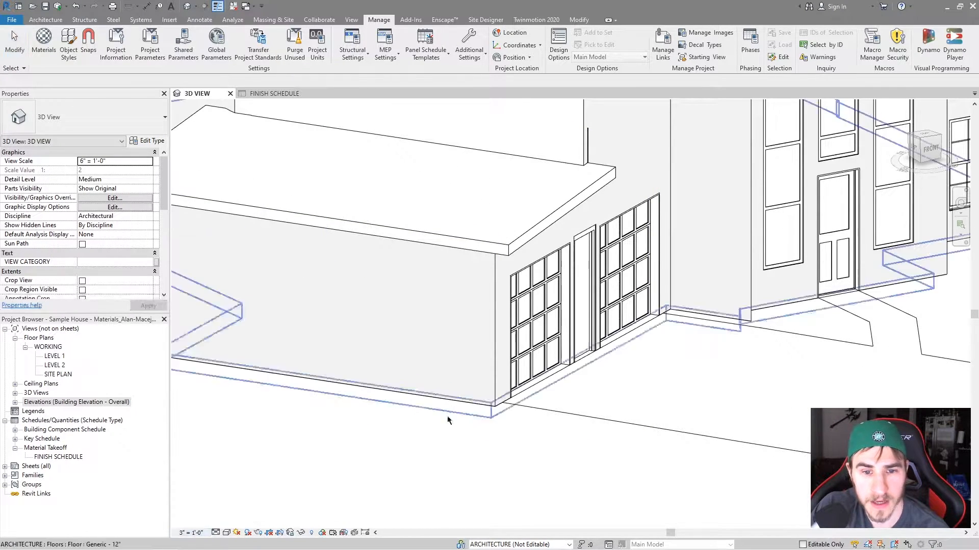
{"action": "left_click", "coordinate": [193, 533]}
{"action": "left_click", "coordinate": [204, 263]}
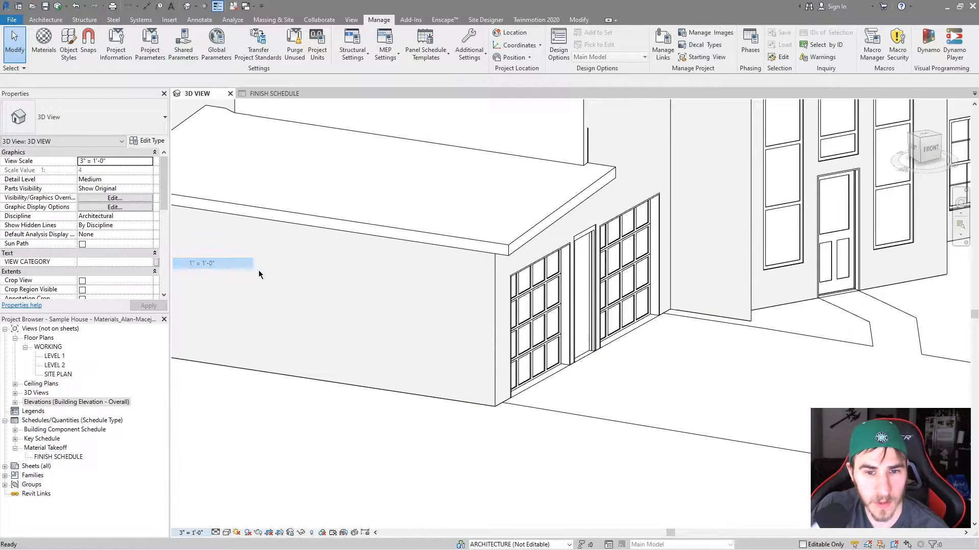
{"action": "left_click", "coordinate": [191, 533]}
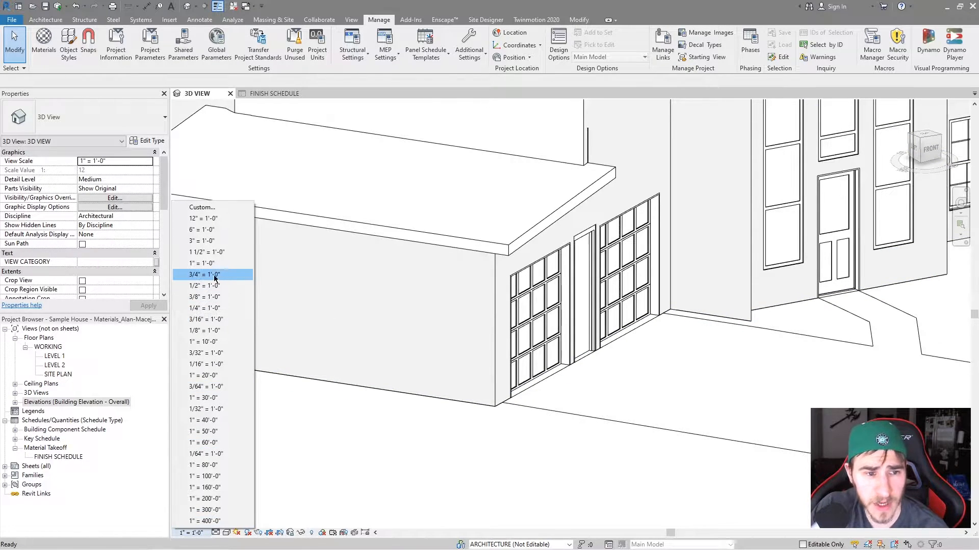
{"action": "left_click", "coordinate": [204, 280]}
{"action": "scroll", "coordinate": [487, 350], "scroll_direction": "up", "scroll_amount": 5}
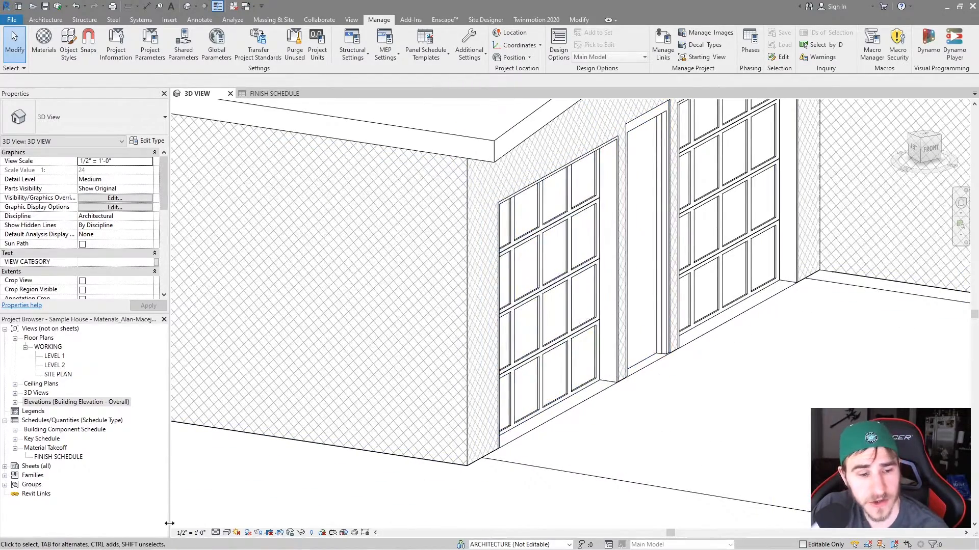
{"action": "middle_click_drag", "start_coordinate": [579, 378], "coordinate": [536, 389]}
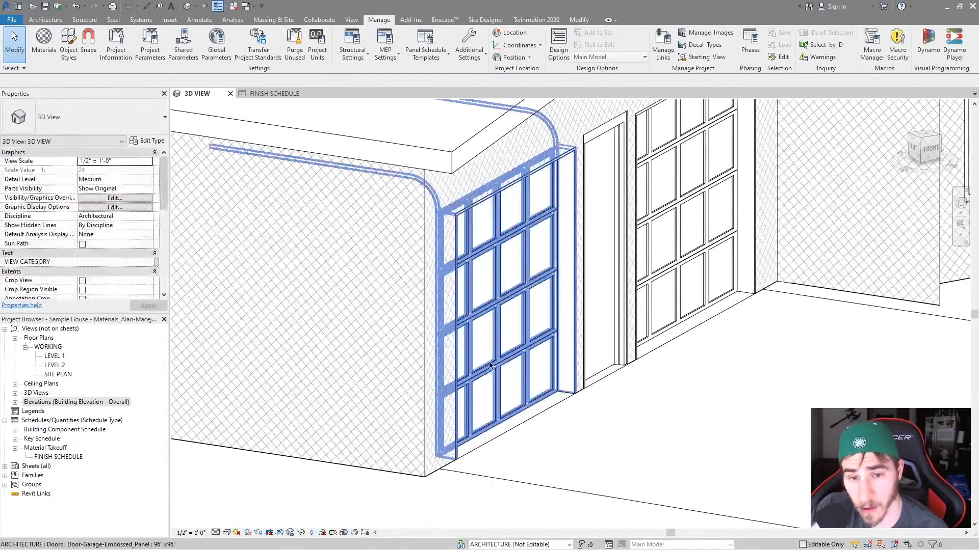
{"action": "scroll", "coordinate": [535, 388], "scroll_direction": "down", "scroll_amount": 5}
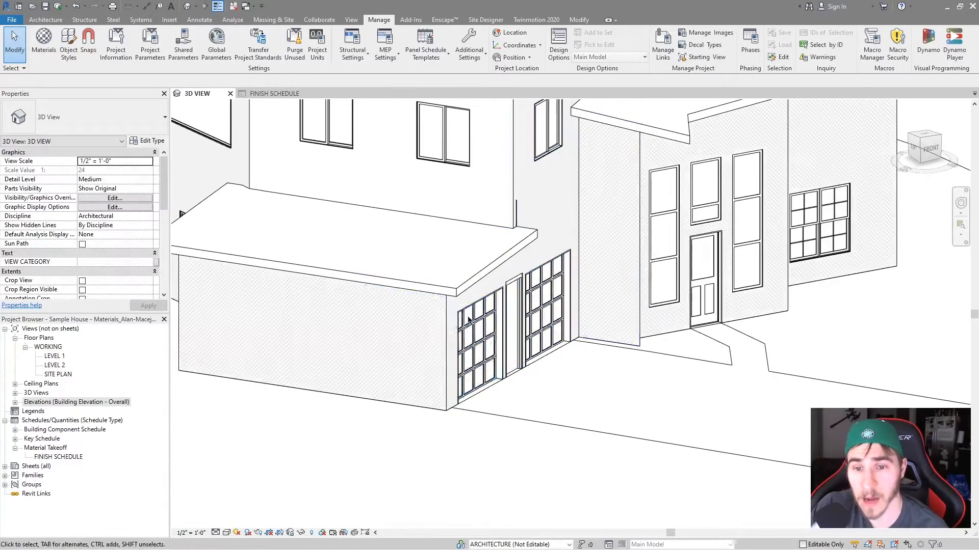
{"action": "middle_click_drag", "start_coordinate": [394, 275], "coordinate": [415, 398]}
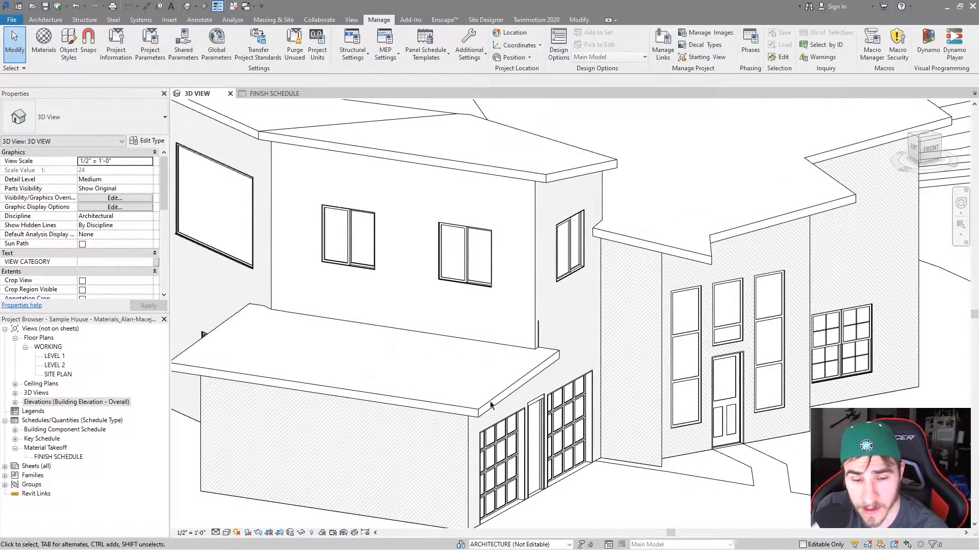
Set the 3D view's scale to 1/16" = 1'-0" and check the pattern spacing on the walls.
{"action": "scroll", "coordinate": [668, 387], "scroll_direction": "up", "scroll_amount": 2}
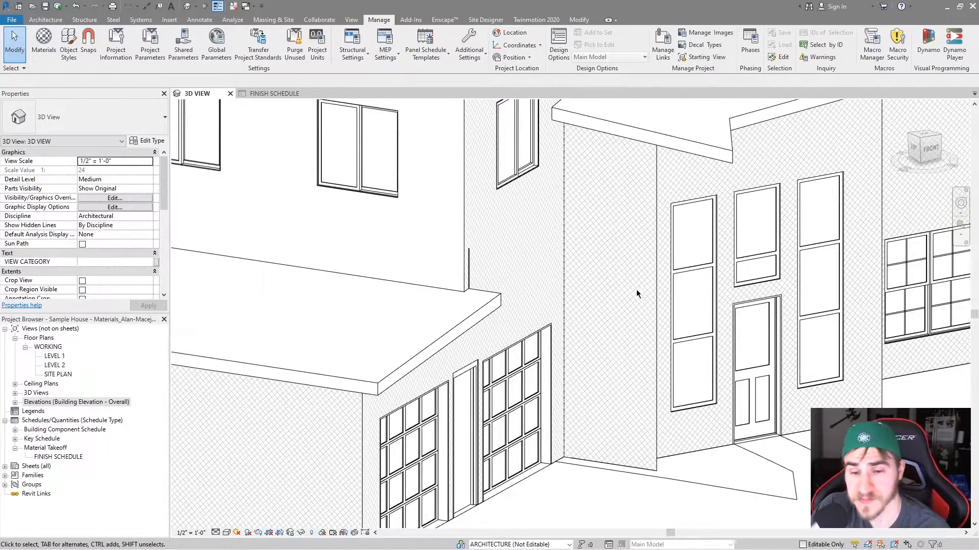
{"action": "scroll", "coordinate": [641, 291], "scroll_direction": "down", "scroll_amount": 1}
{"action": "left_click", "coordinate": [191, 532]}
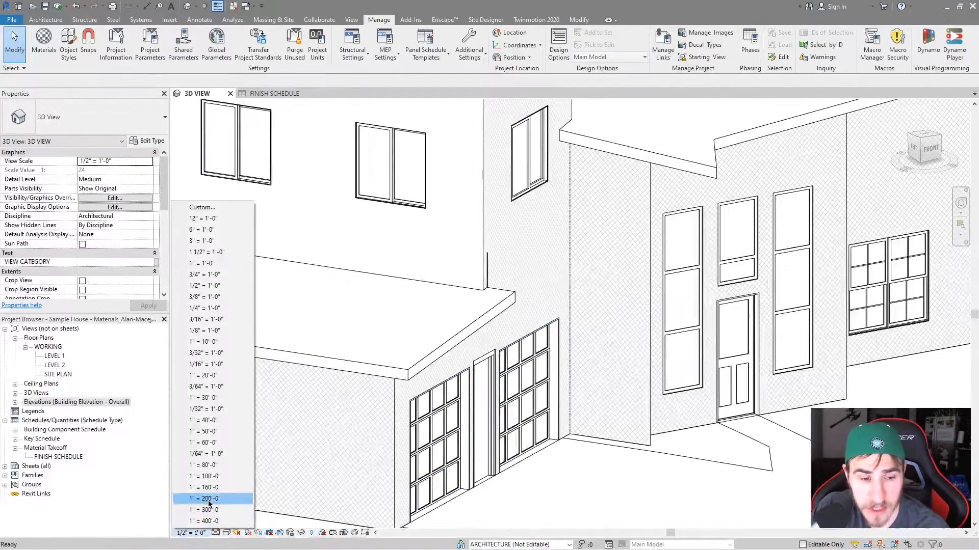
{"action": "left_click", "coordinate": [204, 363]}
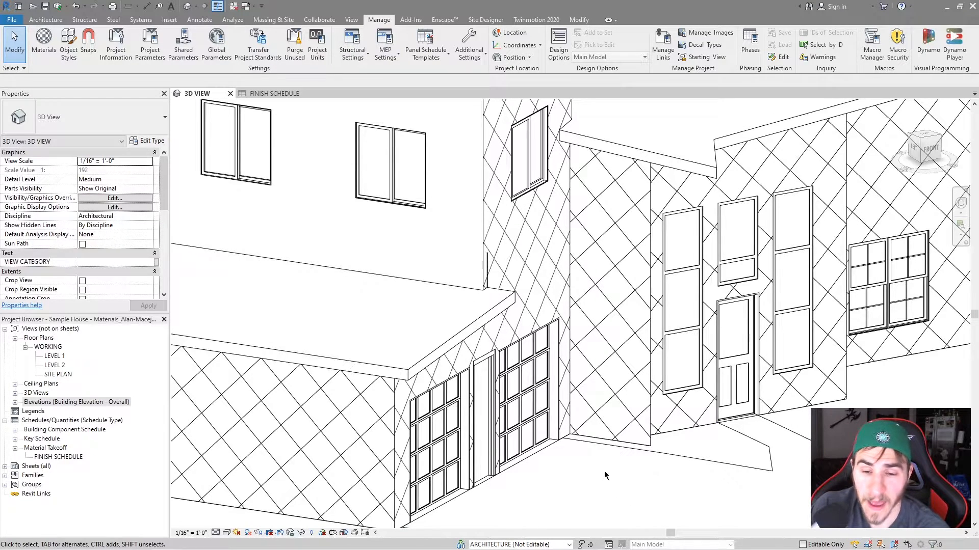
{"action": "scroll", "coordinate": [604, 471], "scroll_direction": "down", "scroll_amount": 2}
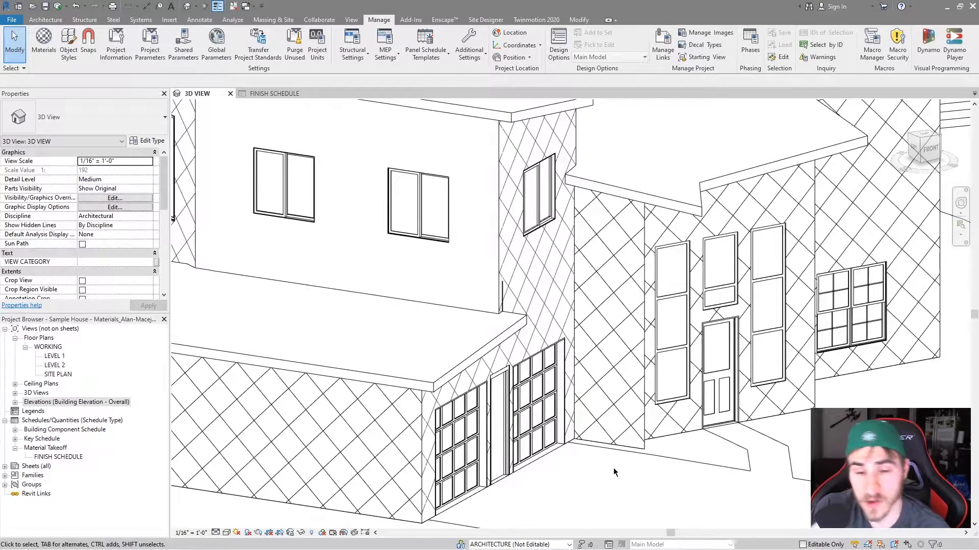
Try the Align command with the garage wall's front corner edge as the reference.
{"action": "key", "text": "a"}
{"action": "key", "text": "l"}
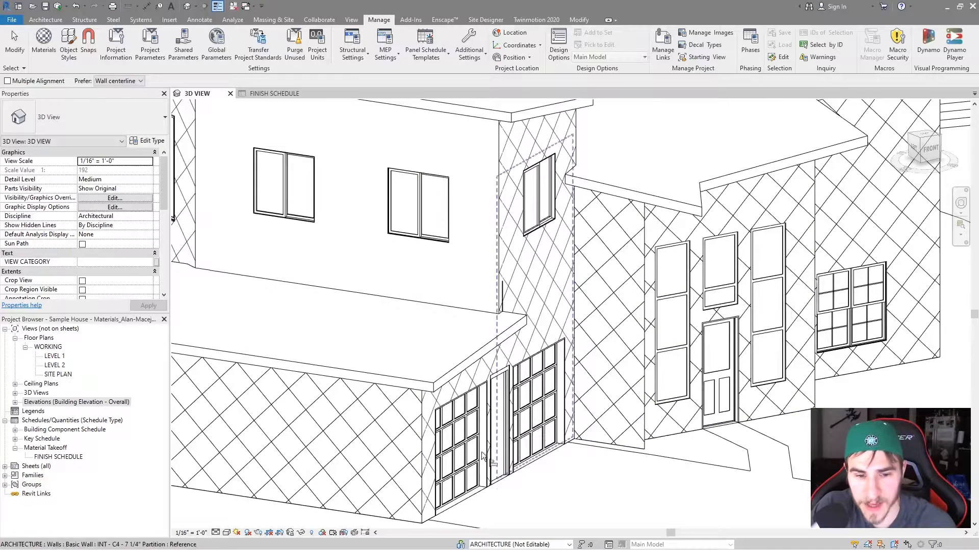
{"action": "left_click", "coordinate": [421, 457]}
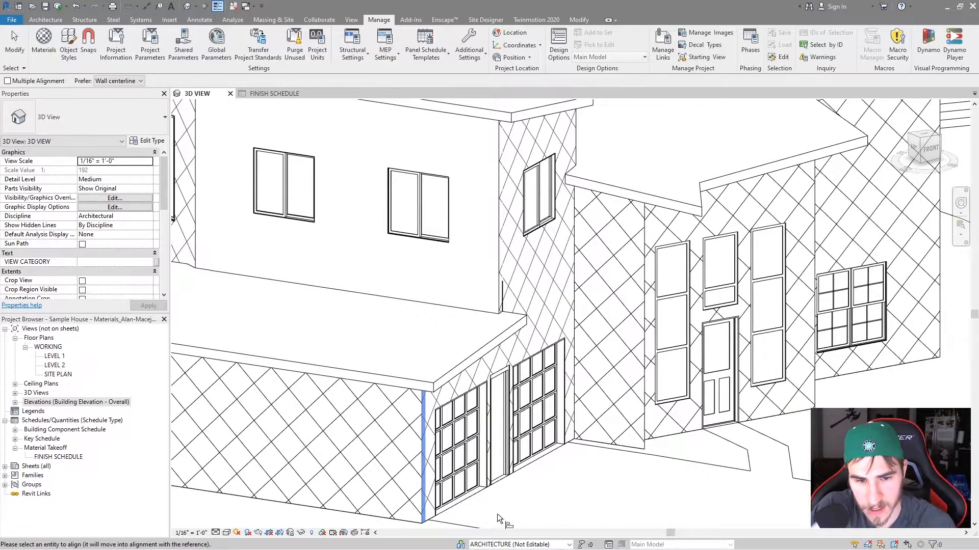
{"action": "key", "text": "Escape"}
{"action": "key", "text": "Escape"}
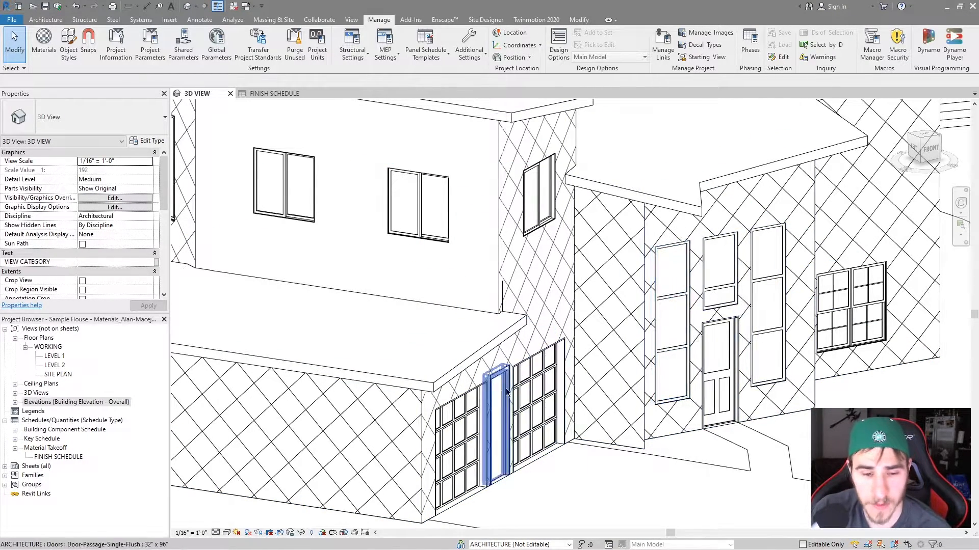
Set the Stone material's surface foreground pattern to the model pattern TILE 6" and apply it to the walls.
{"action": "left_click", "coordinate": [43, 45]}
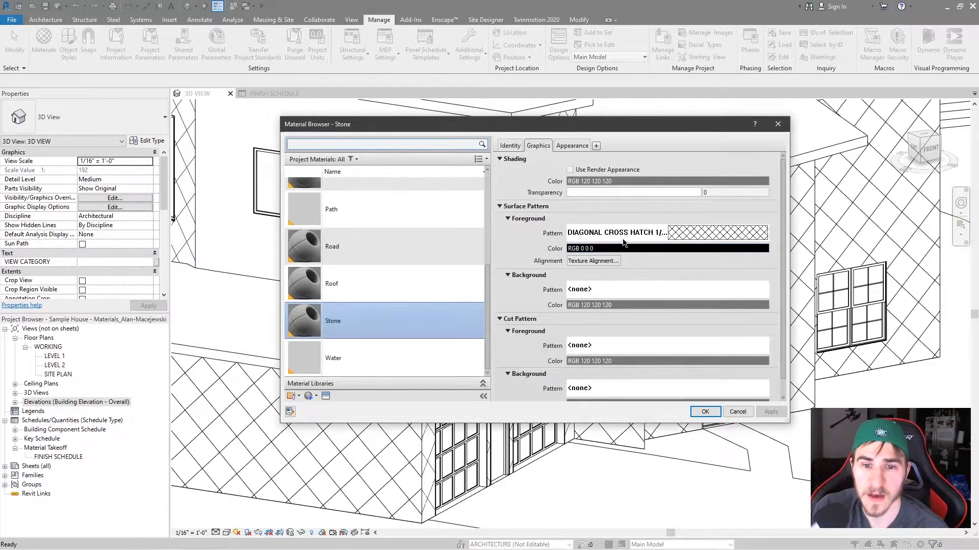
{"action": "left_click", "coordinate": [626, 235]}
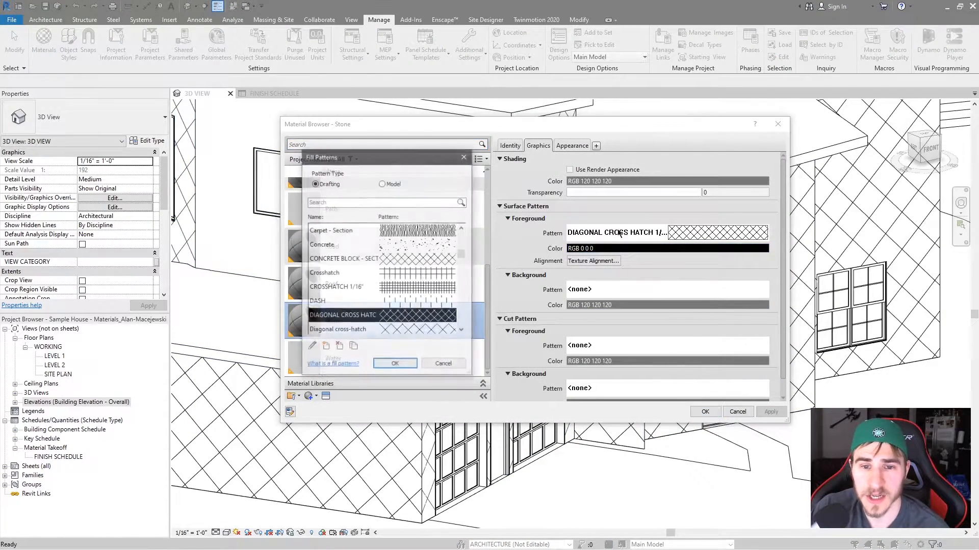
{"action": "left_click", "coordinate": [394, 185]}
{"action": "scroll", "coordinate": [384, 292], "scroll_direction": "down", "scroll_amount": 10}
{"action": "scroll", "coordinate": [383, 292], "scroll_direction": "down", "scroll_amount": 1}
{"action": "scroll", "coordinate": [365, 276], "scroll_direction": "up", "scroll_amount": 3}
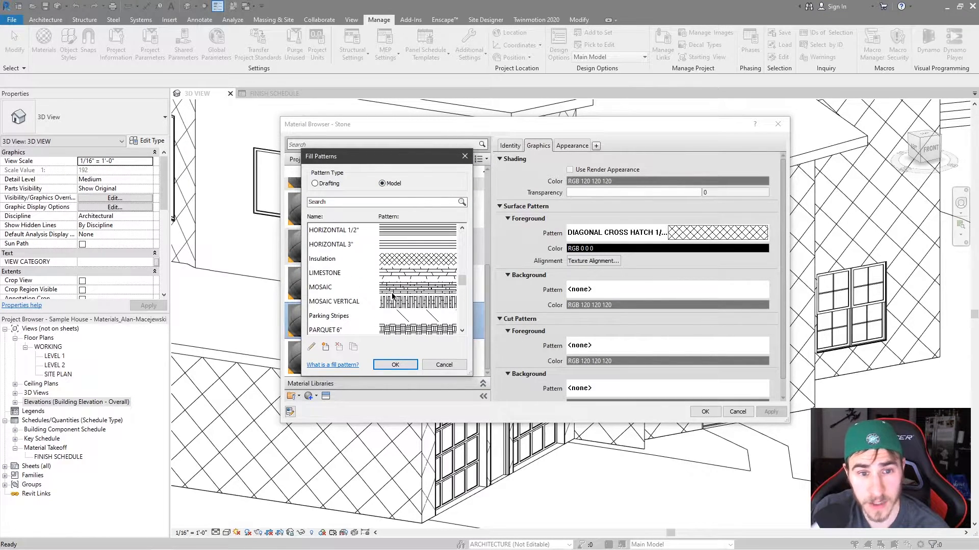
{"action": "scroll", "coordinate": [357, 278], "scroll_direction": "down", "scroll_amount": 5}
{"action": "scroll", "coordinate": [357, 282], "scroll_direction": "down", "scroll_amount": 3}
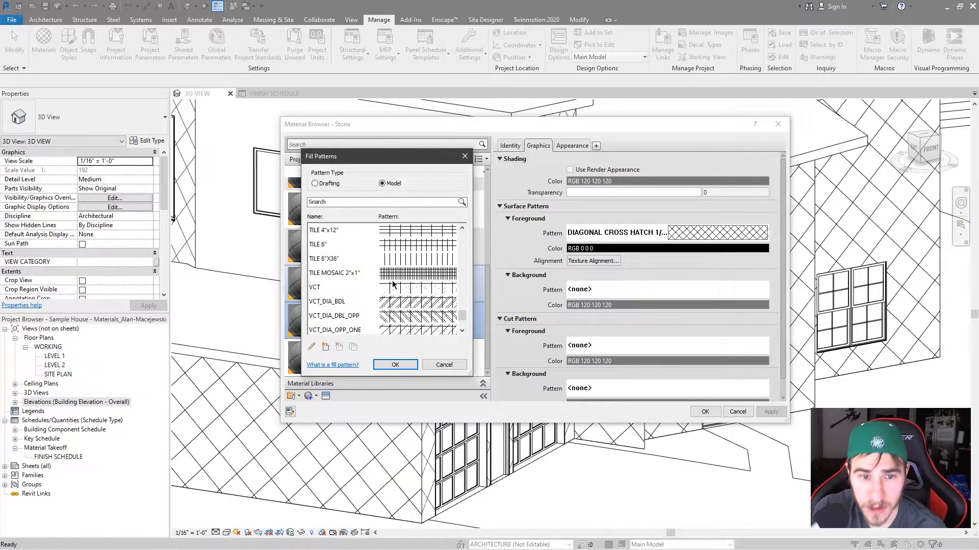
{"action": "scroll", "coordinate": [379, 273], "scroll_direction": "up", "scroll_amount": 1}
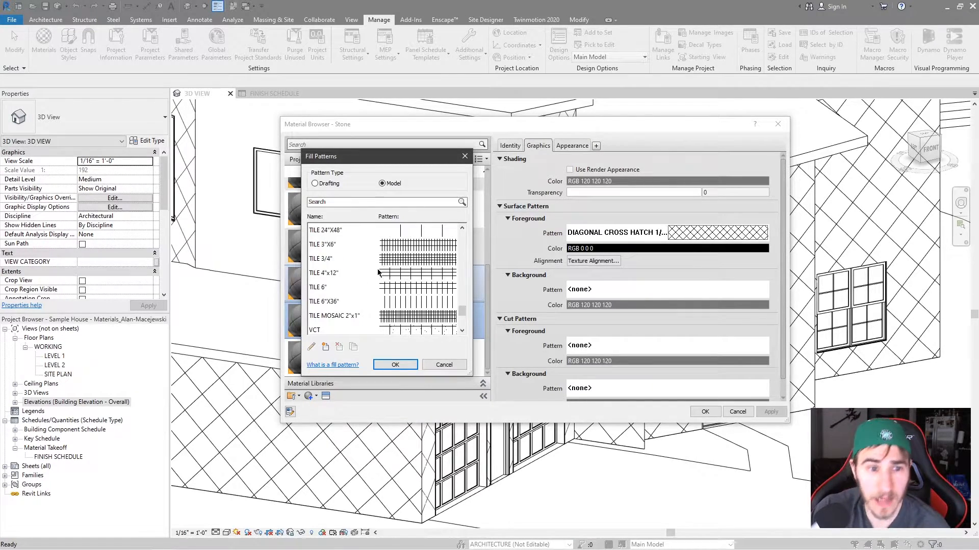
{"action": "left_click", "coordinate": [396, 289]}
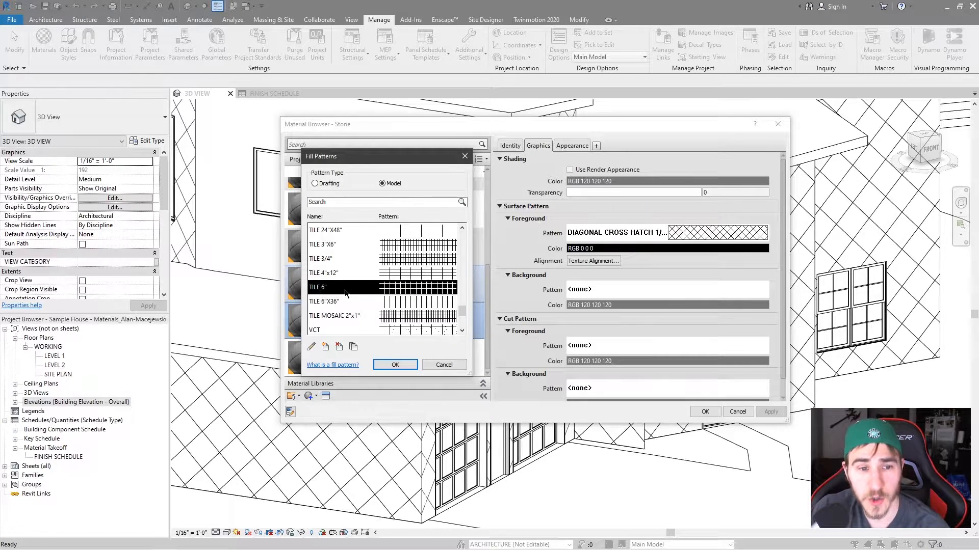
{"action": "left_click", "coordinate": [403, 365]}
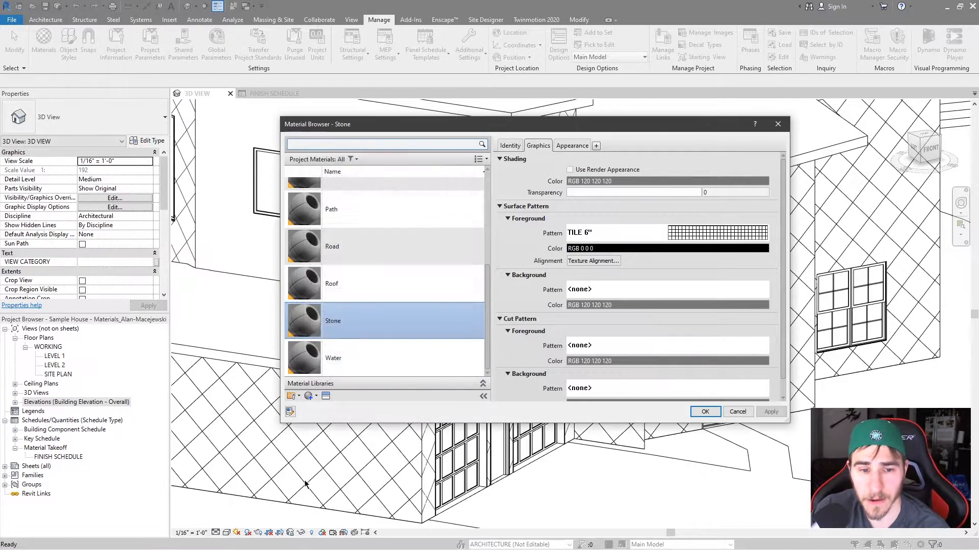
{"action": "key", "text": "Return"}
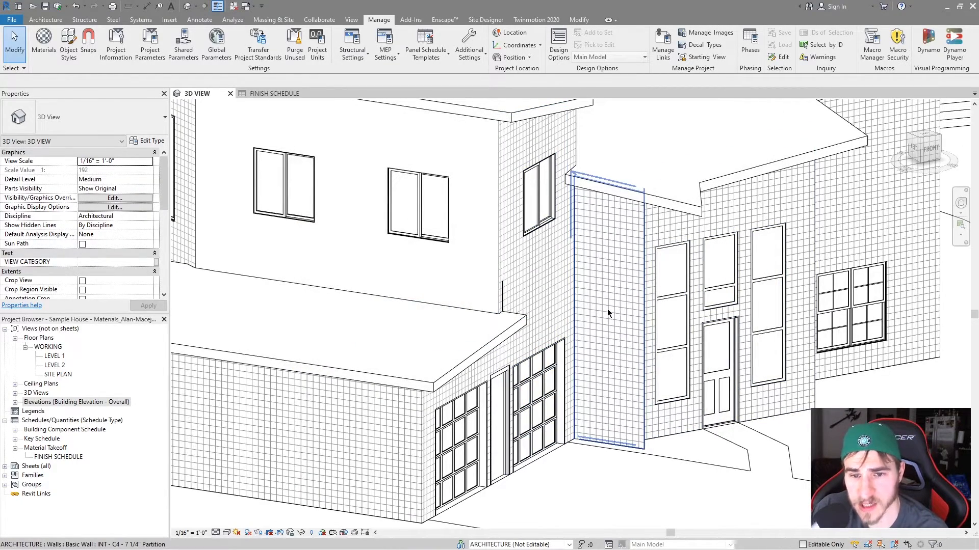
Set the 3D view's scale to 1/2" = 1'-0" and check the tile pattern on the house walls.
{"action": "left_click", "coordinate": [192, 532]}
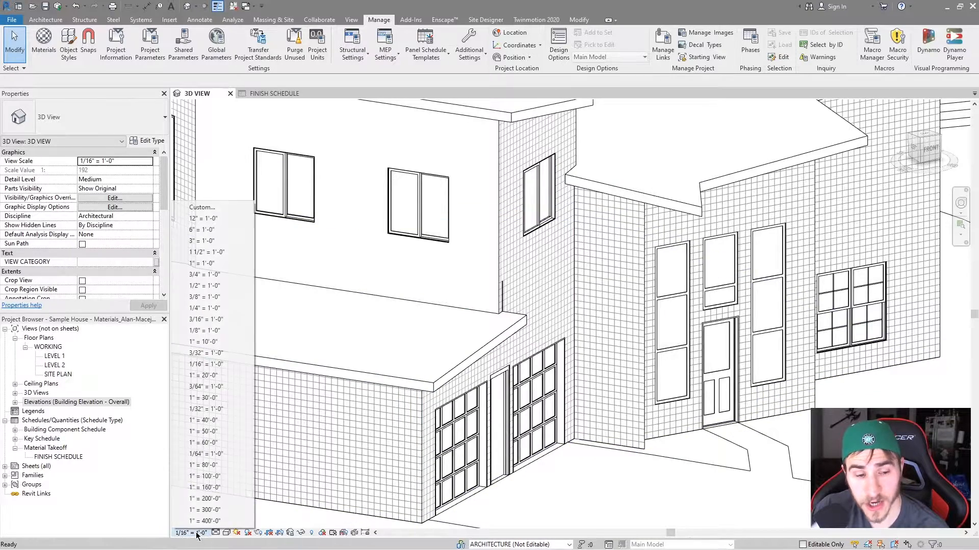
{"action": "left_click", "coordinate": [216, 286]}
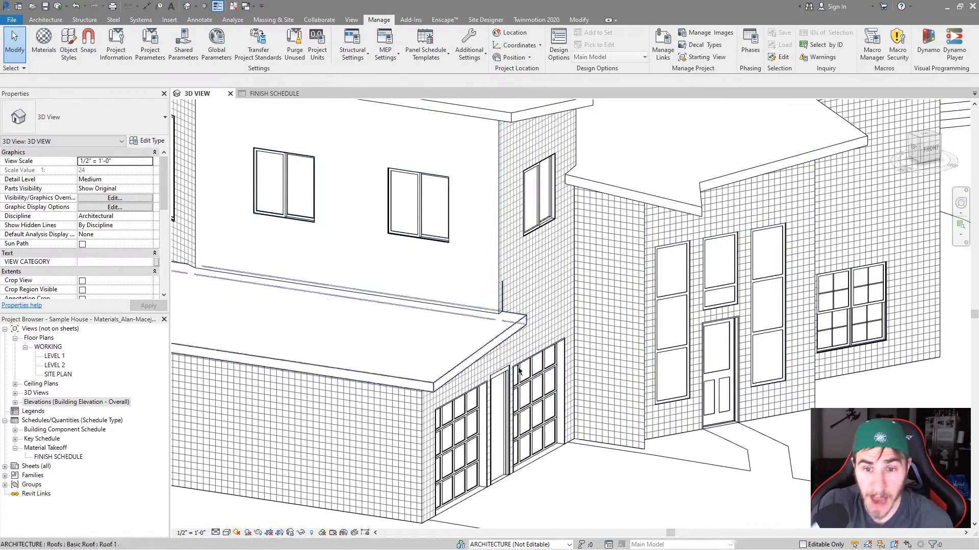
{"action": "left_click", "coordinate": [642, 407]}
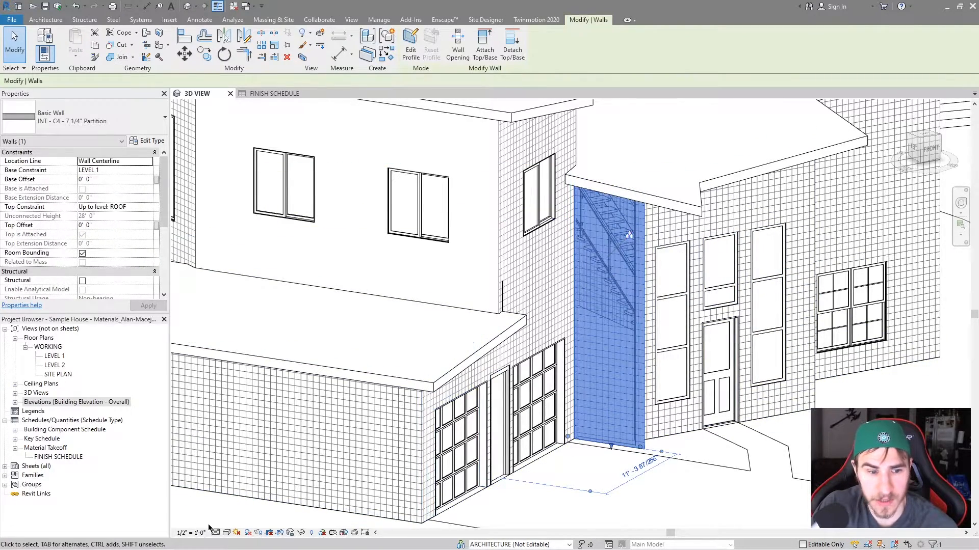
{"action": "left_click", "coordinate": [676, 478]}
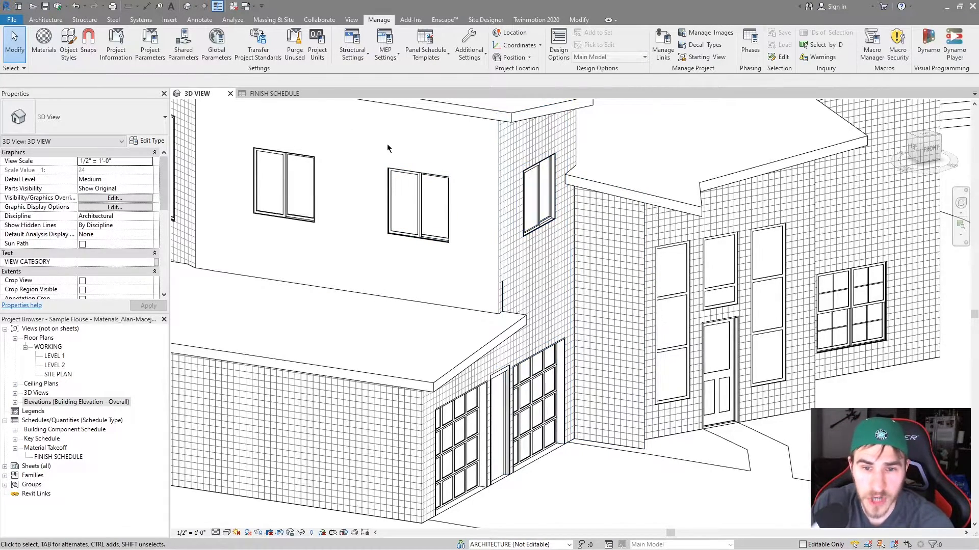
{"action": "middle_click_drag", "start_coordinate": [571, 299], "coordinate": [578, 284]}
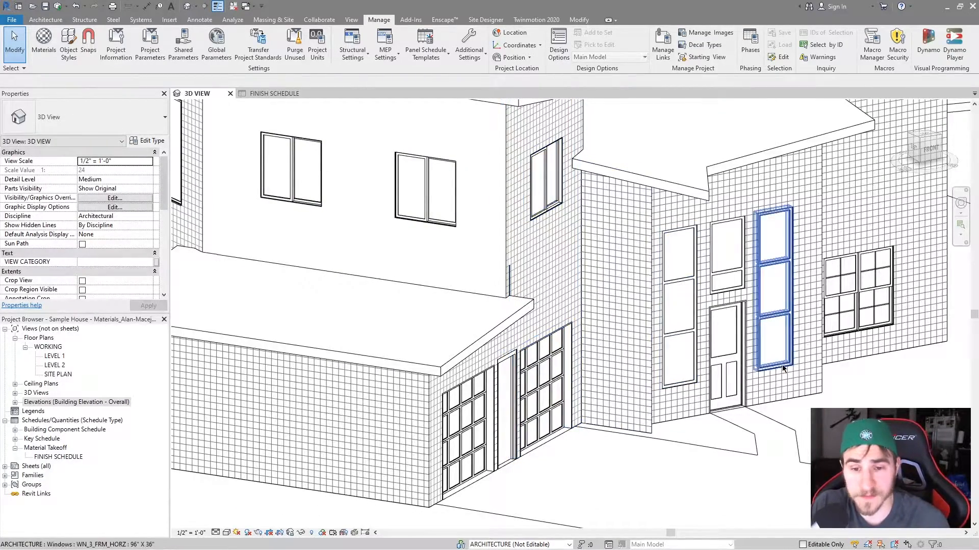
Use the Align command on the vertical tile pattern lines of the garage's long wall, near its front corner.
{"action": "key", "text": "a"}
{"action": "key", "text": "l"}
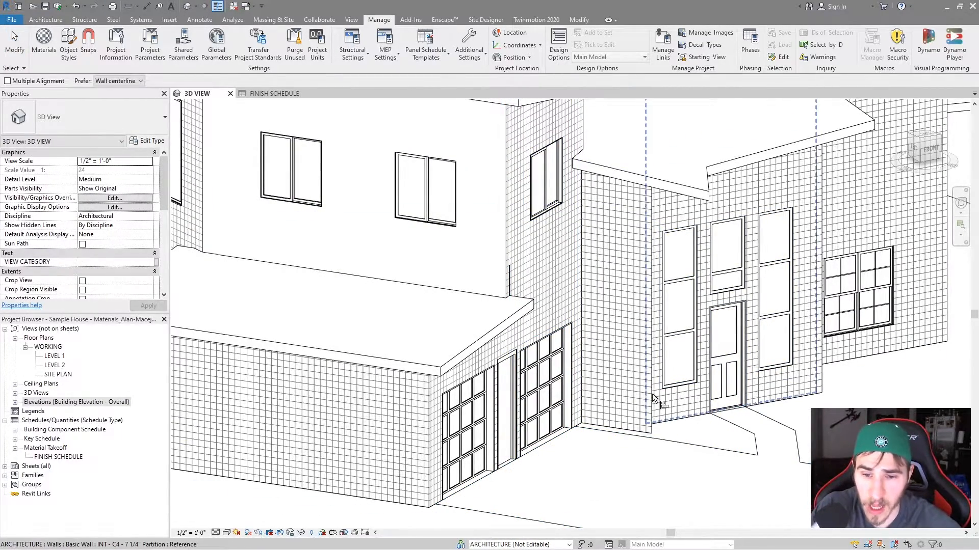
{"action": "left_click", "coordinate": [650, 392]}
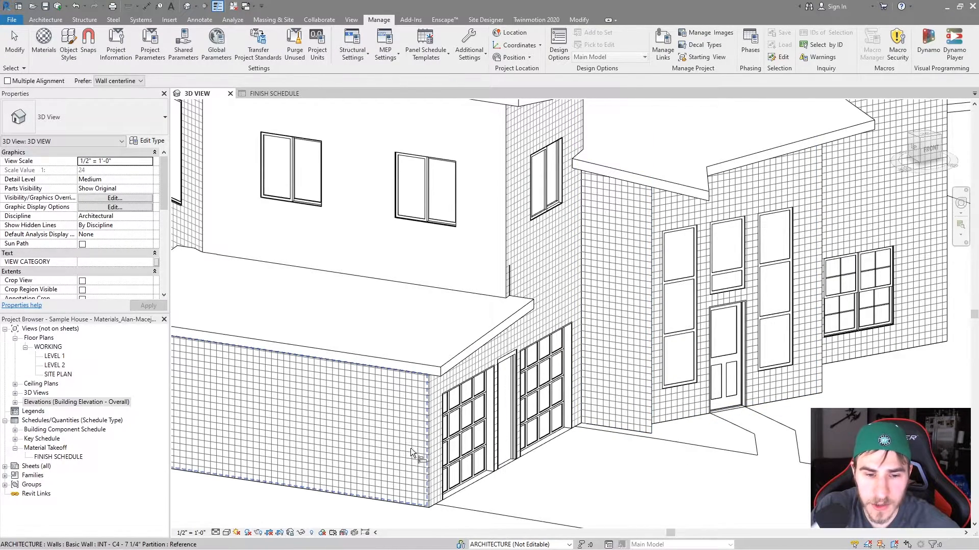
{"action": "left_click", "coordinate": [430, 442]}
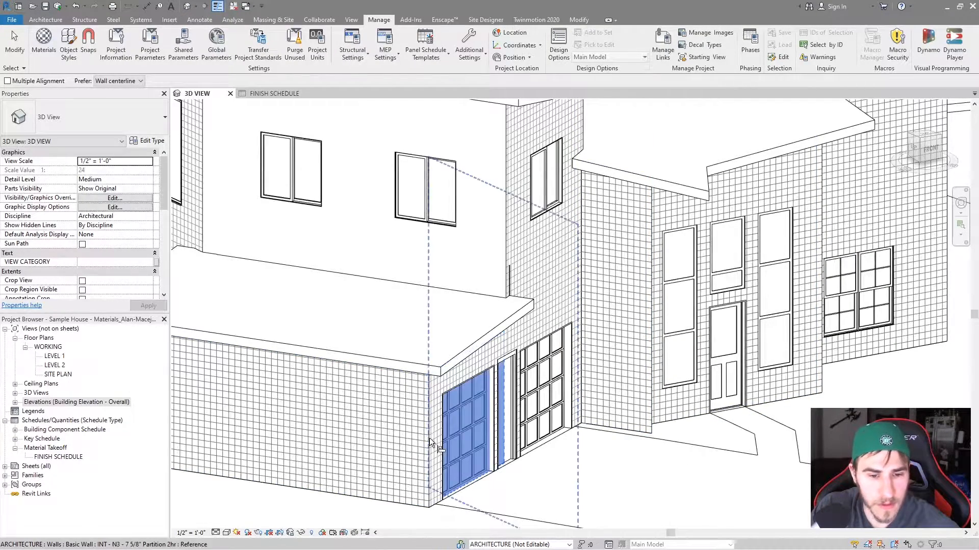
{"action": "left_click", "coordinate": [429, 474]}
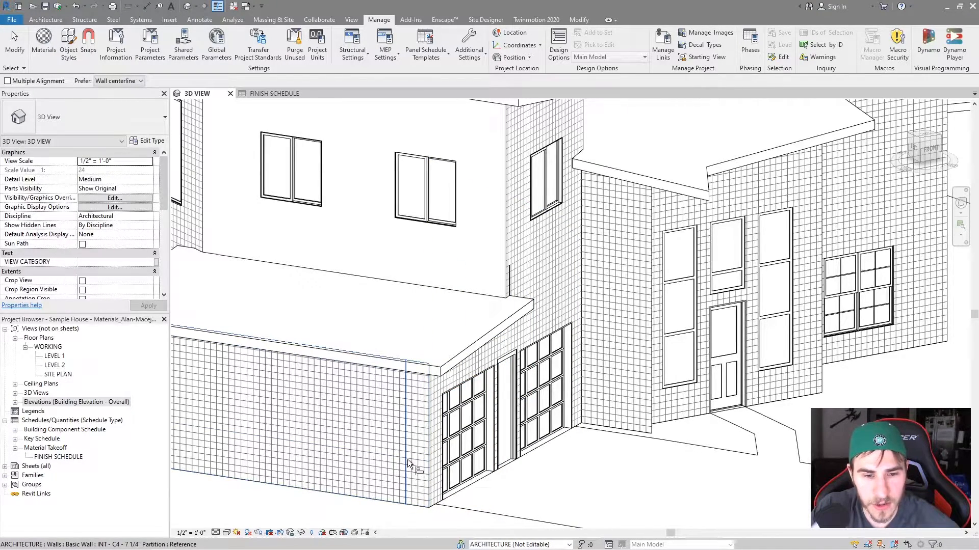
{"action": "left_click", "coordinate": [377, 440]}
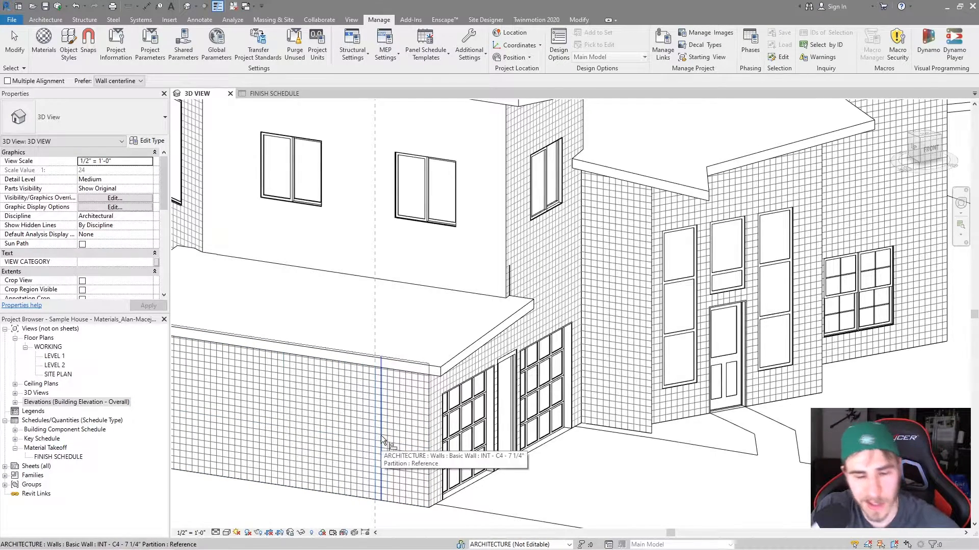
{"action": "left_click", "coordinate": [380, 436]}
{"action": "key", "text": "Escape"}
{"action": "key", "text": "Escape"}
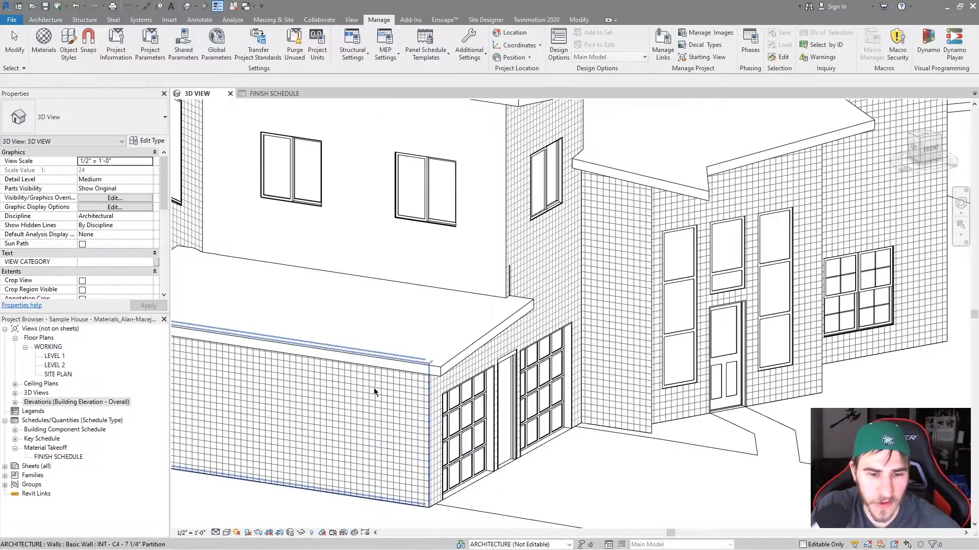
Set the work plane by picking the face of the garage's long wall.
{"action": "scroll", "coordinate": [421, 389], "scroll_direction": "up", "scroll_amount": 5}
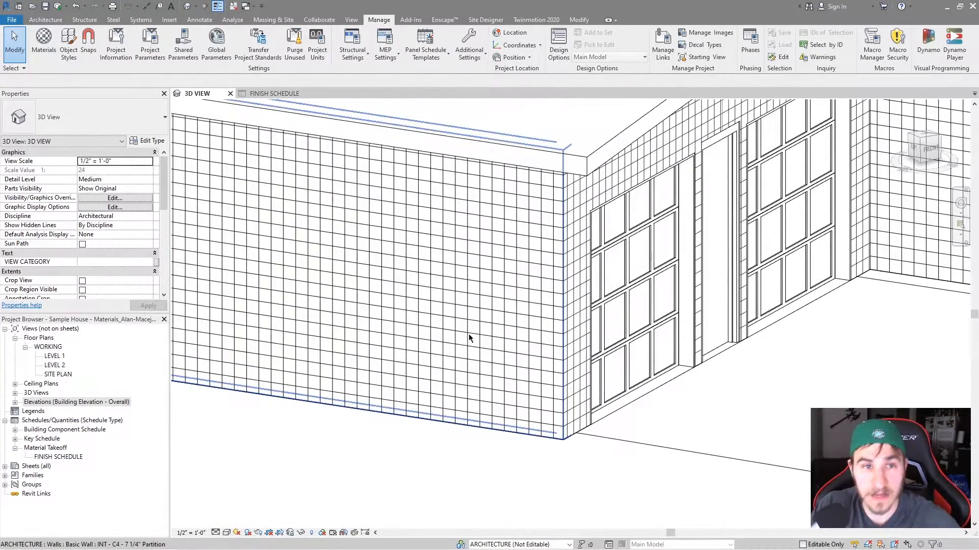
{"action": "left_click", "coordinate": [49, 20]}
{"action": "left_click", "coordinate": [772, 49]}
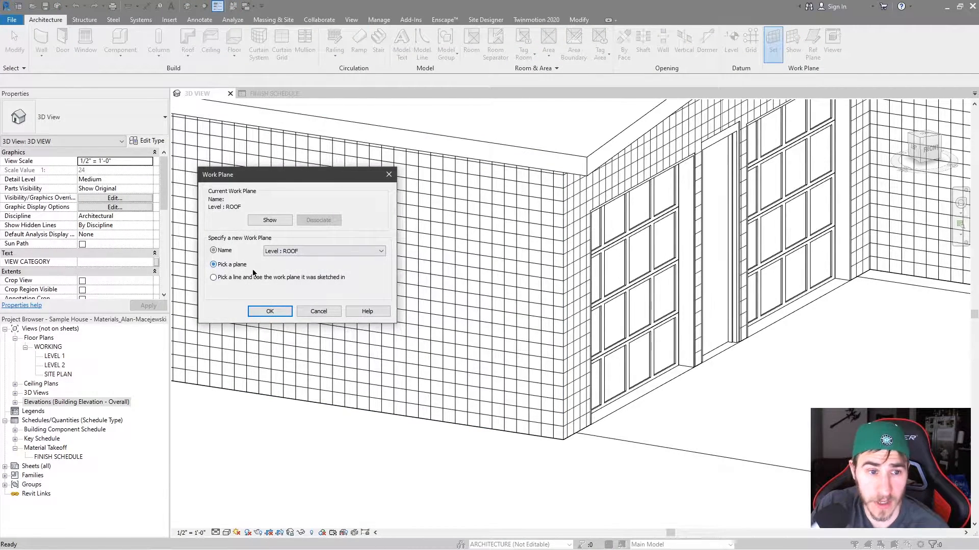
{"action": "left_click", "coordinate": [271, 311]}
{"action": "left_click", "coordinate": [519, 382]}
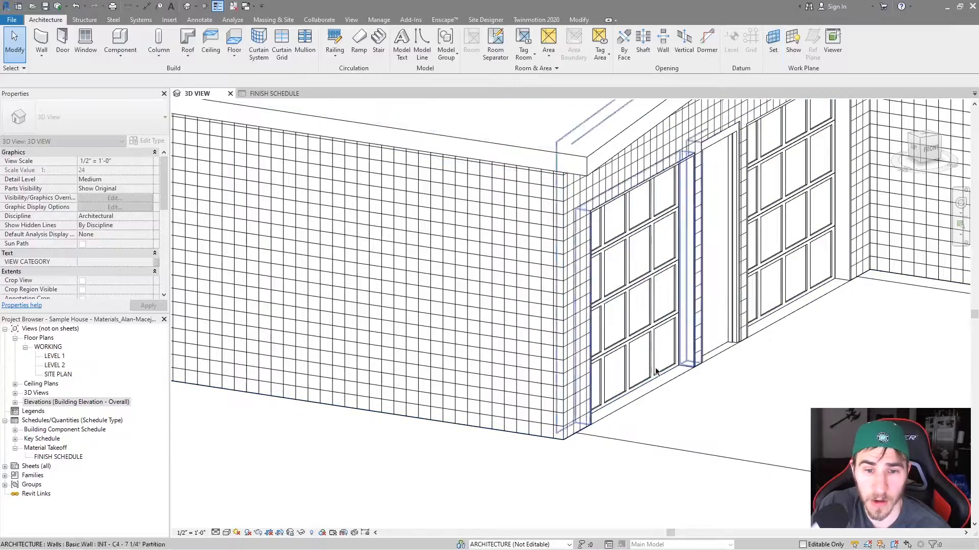
Dimension the horizontal and vertical spacing between adjacent tile pattern lines on the garage wall with aligned dimensions.
{"action": "key", "text": "d"}
{"action": "key", "text": "i"}
{"action": "left_click", "coordinate": [492, 345]}
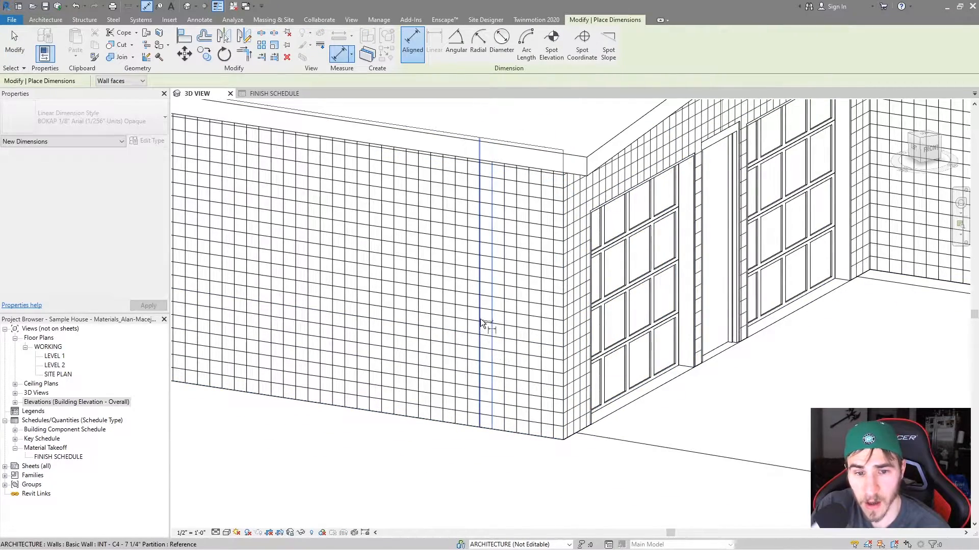
{"action": "left_click", "coordinate": [480, 321]}
{"action": "scroll", "coordinate": [473, 353], "scroll_direction": "up", "scroll_amount": 4}
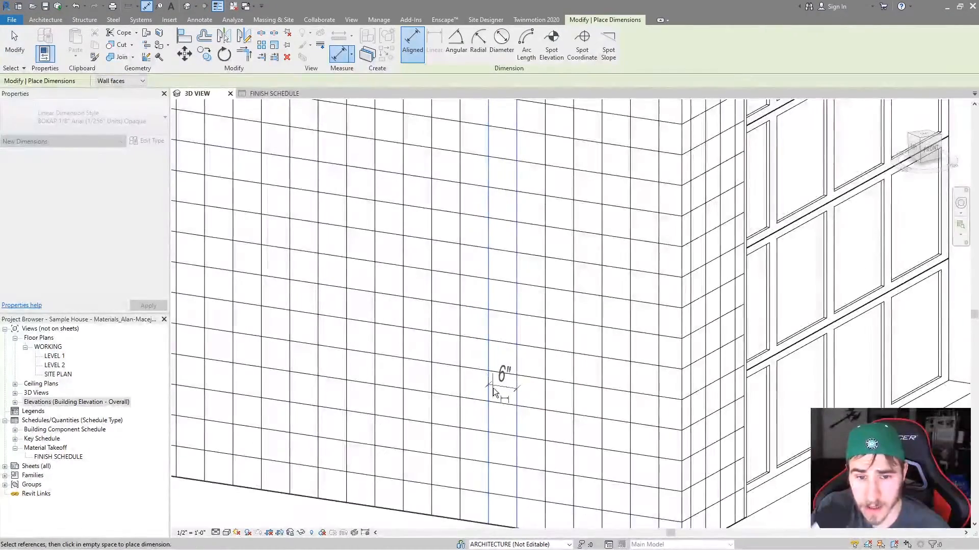
{"action": "left_click", "coordinate": [494, 398]}
{"action": "left_click", "coordinate": [474, 369]}
{"action": "left_click", "coordinate": [485, 331]}
{"action": "left_click", "coordinate": [476, 316]}
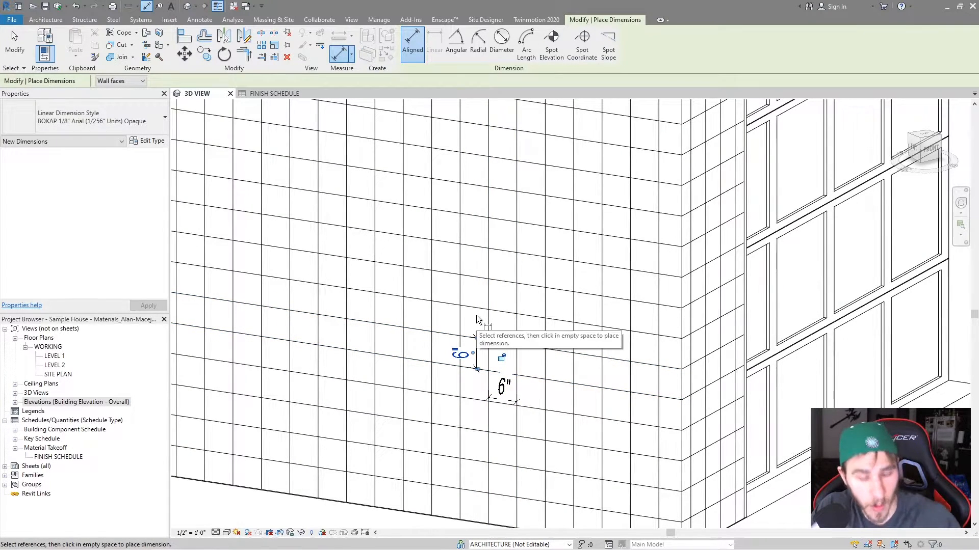
{"action": "key", "text": "Escape"}
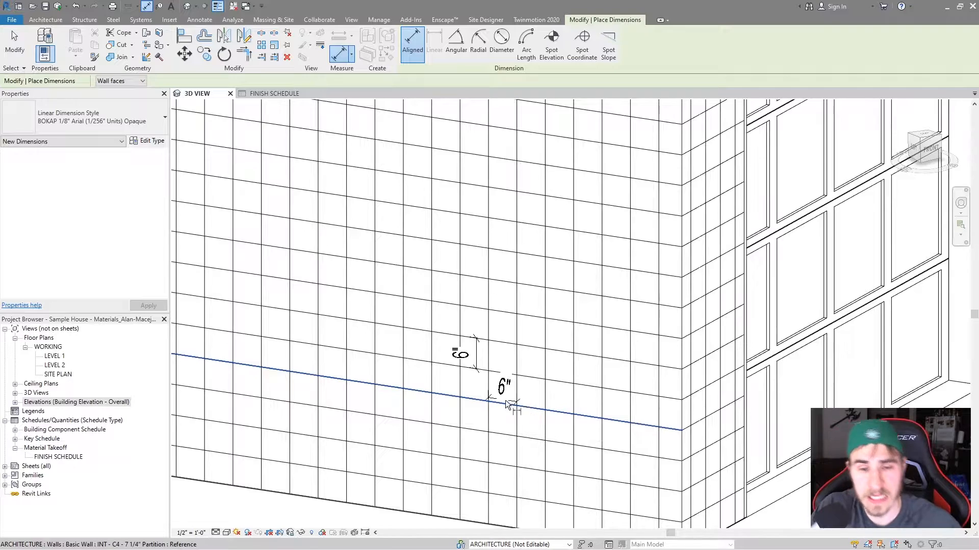
{"action": "scroll", "coordinate": [509, 403], "scroll_direction": "down", "scroll_amount": 4}
{"action": "key", "text": "Escape"}
{"action": "key", "text": "Escape"}
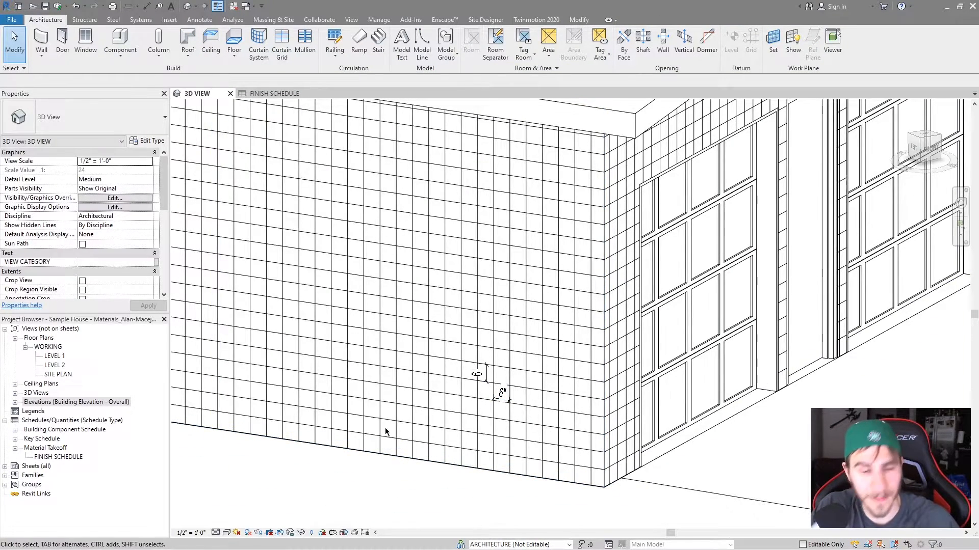
Delete the two pattern spacing dimensions from the garage wall.
{"action": "scroll", "coordinate": [422, 466], "scroll_direction": "down", "scroll_amount": 1}
{"action": "left_click_drag", "start_coordinate": [391, 494], "coordinate": [512, 355]}
{"action": "key", "text": "Delete"}
Set the Stone material's surface background pattern to <Solid fill>.
{"action": "middle_click_drag", "start_coordinate": [643, 297], "coordinate": [452, 356]}
{"action": "scroll", "coordinate": [433, 365], "scroll_direction": "down", "scroll_amount": 2}
{"action": "scroll", "coordinate": [532, 313], "scroll_direction": "down", "scroll_amount": 1}
{"action": "scroll", "coordinate": [594, 288], "scroll_direction": "down", "scroll_amount": 3}
{"action": "scroll", "coordinate": [595, 306], "scroll_direction": "up", "scroll_amount": 2}
{"action": "middle_click_drag", "start_coordinate": [595, 321], "coordinate": [567, 348]}
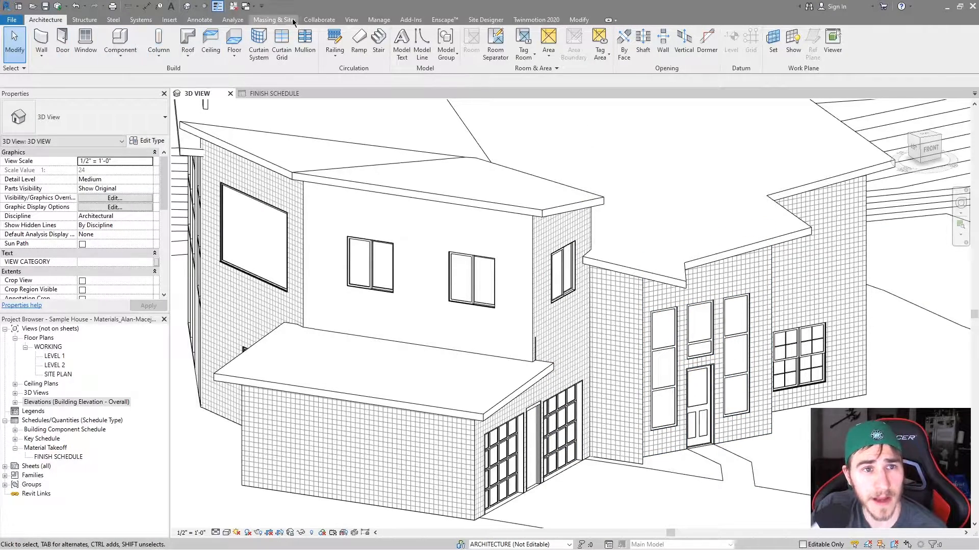
{"action": "left_click", "coordinate": [383, 19]}
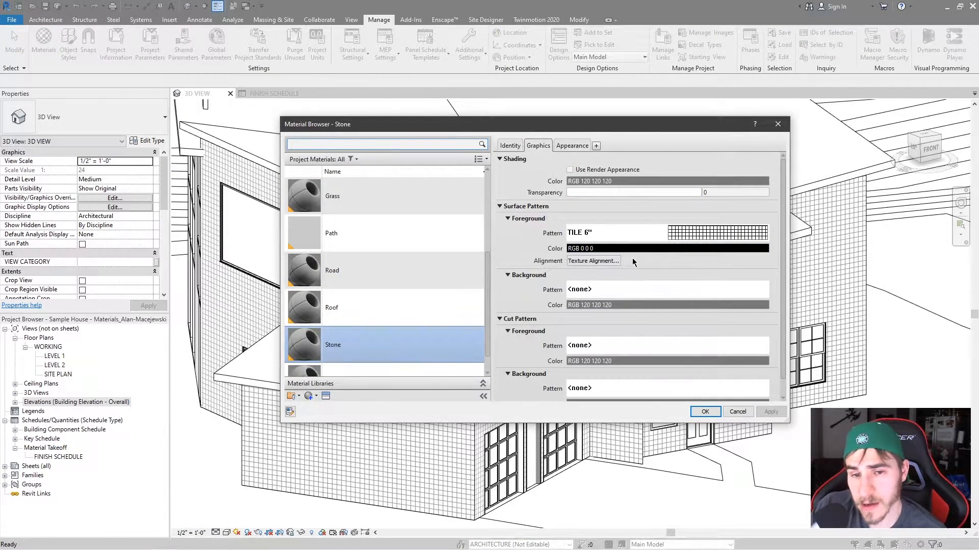
{"action": "left_click", "coordinate": [615, 289]}
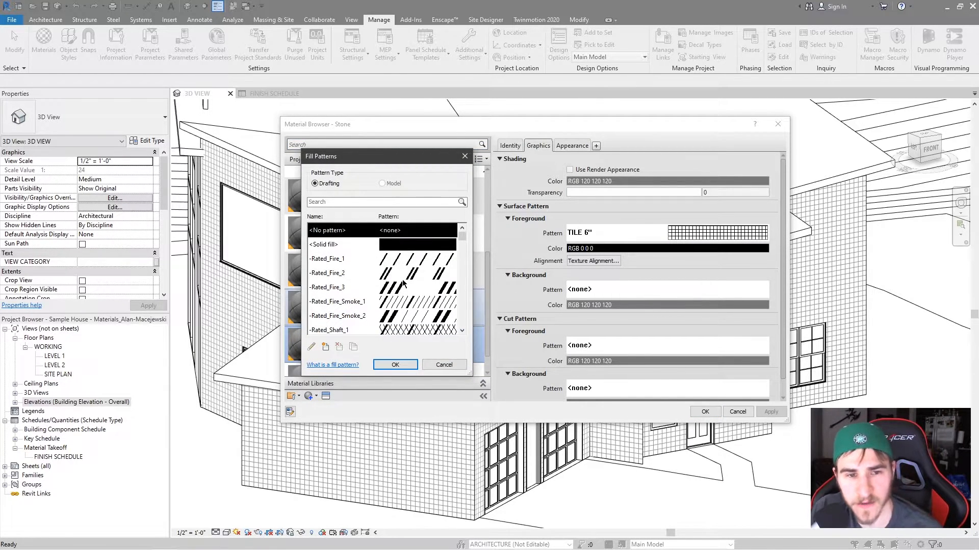
{"action": "left_click", "coordinate": [329, 247]}
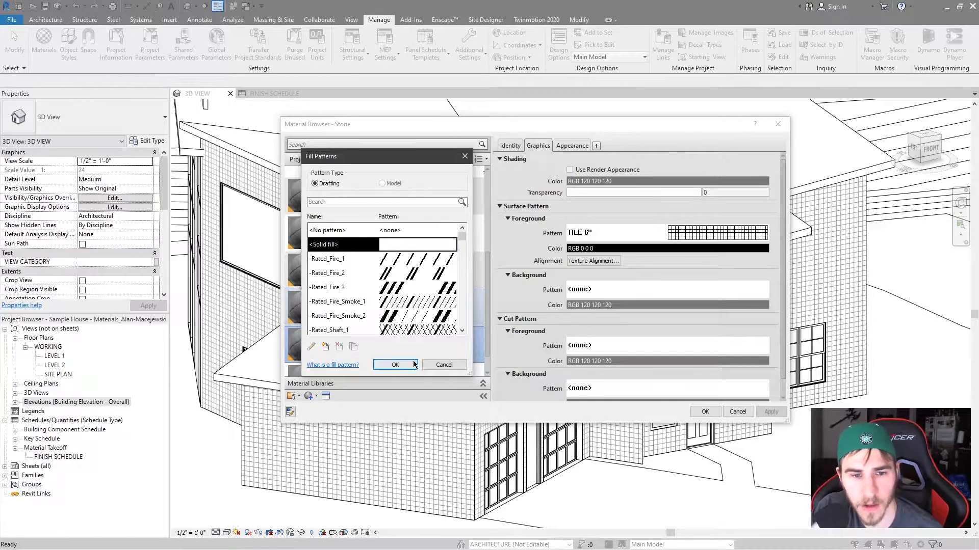
{"action": "left_click", "coordinate": [414, 364]}
Set the Stone surface background color to red, RGB 255 0 0, and apply it to the house walls.
{"action": "left_click", "coordinate": [671, 304]}
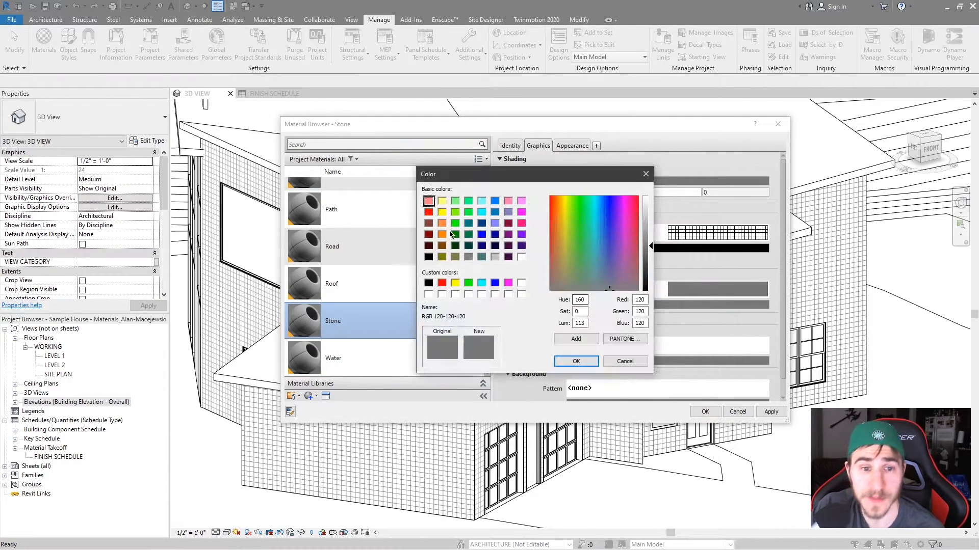
{"action": "left_click", "coordinate": [429, 212]}
{"action": "left_click", "coordinate": [576, 361]}
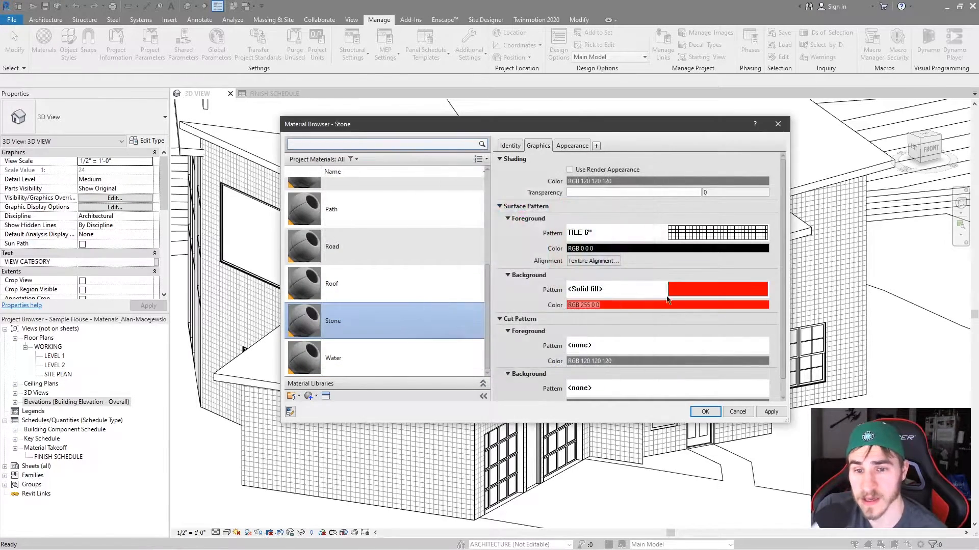
{"action": "left_click", "coordinate": [705, 413]}
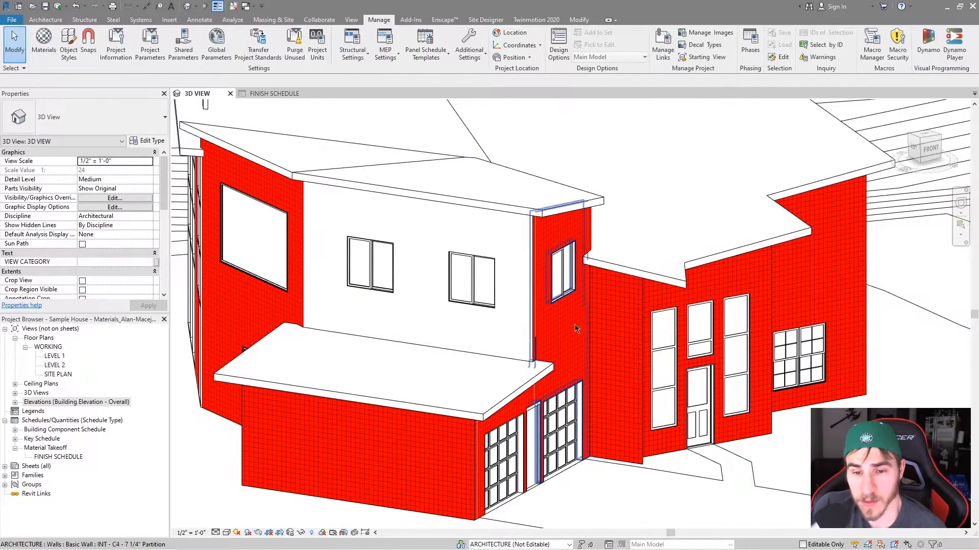
{"action": "scroll", "coordinate": [637, 306], "scroll_direction": "up", "scroll_amount": 2}
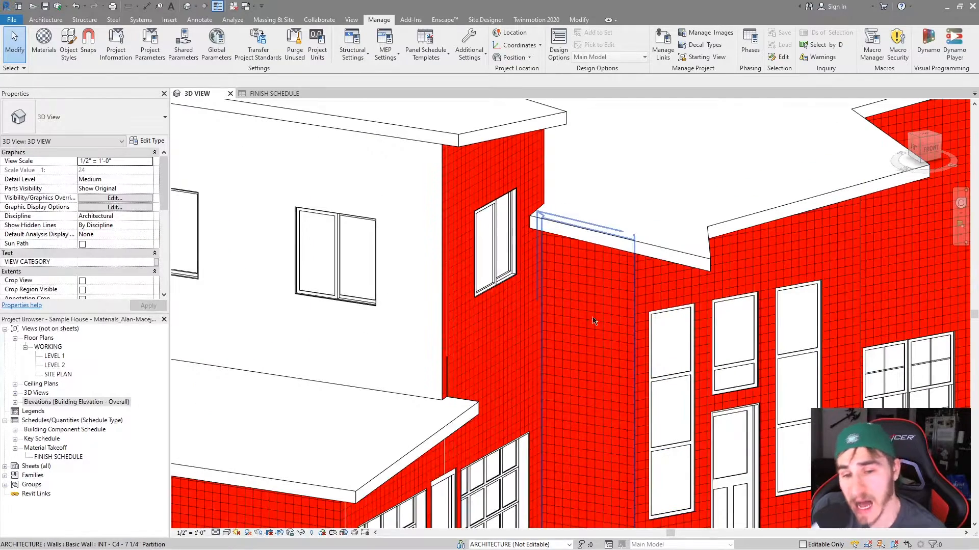
Examine the Stone walls' 6" tile pattern over the red background fill, both close up and across the whole house.
{"action": "scroll", "coordinate": [586, 323], "scroll_direction": "up", "scroll_amount": 2}
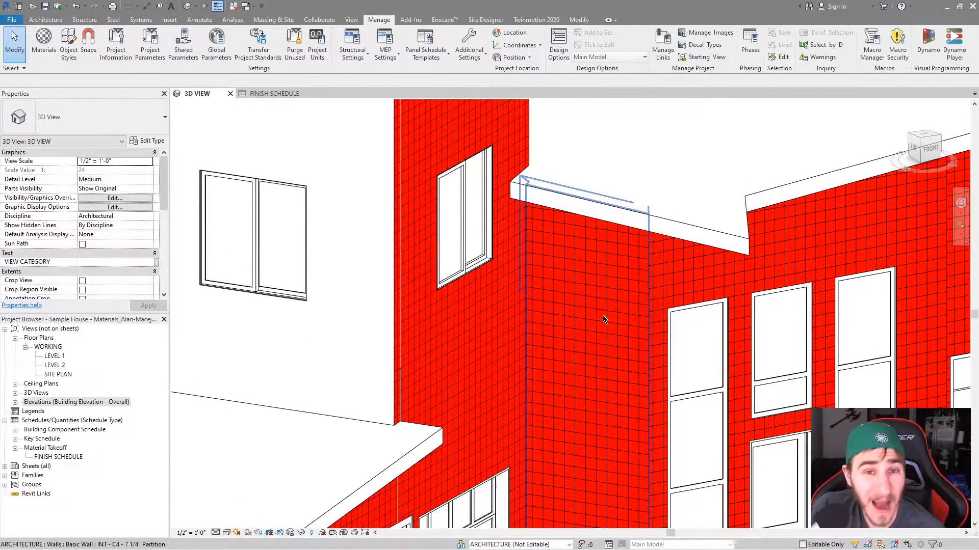
{"action": "scroll", "coordinate": [595, 306], "scroll_direction": "down", "scroll_amount": 4}
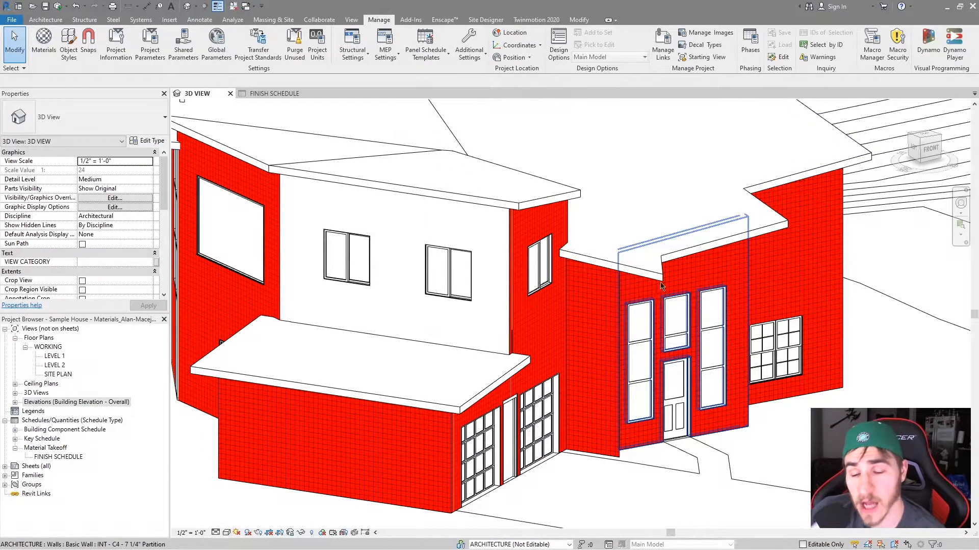
{"action": "scroll", "coordinate": [623, 492], "scroll_direction": "up", "scroll_amount": 2}
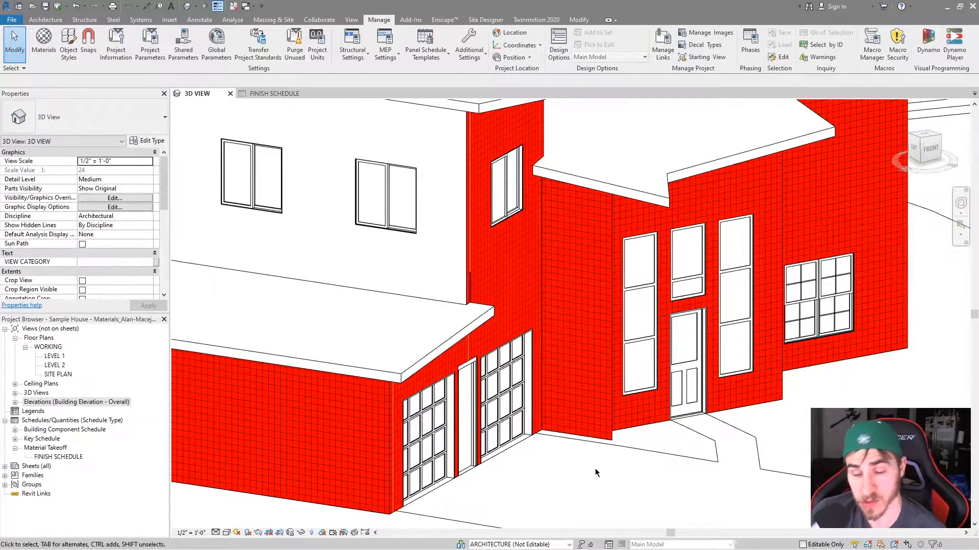
{"action": "scroll", "coordinate": [663, 250], "scroll_direction": "up", "scroll_amount": 3}
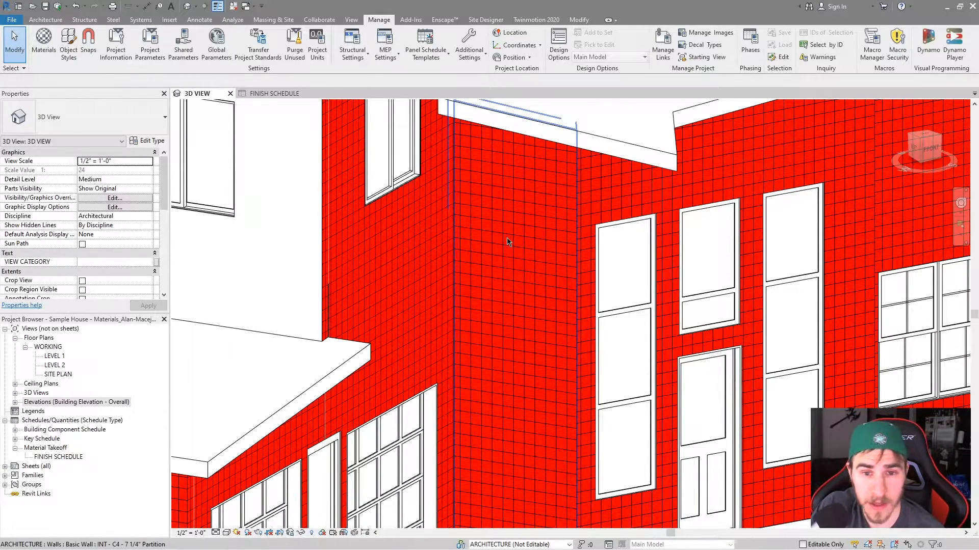
{"action": "scroll", "coordinate": [698, 332], "scroll_direction": "down", "scroll_amount": 3}
{"action": "scroll", "coordinate": [688, 216], "scroll_direction": "down", "scroll_amount": 4}
{"action": "scroll", "coordinate": [680, 245], "scroll_direction": "up", "scroll_amount": 2}
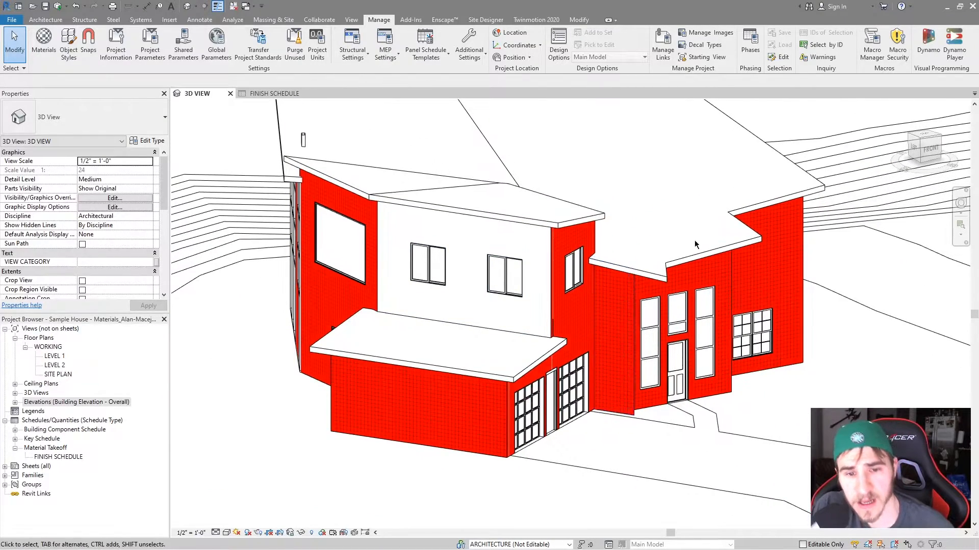
{"action": "middle_click_drag", "start_coordinate": [705, 287], "coordinate": [698, 310]}
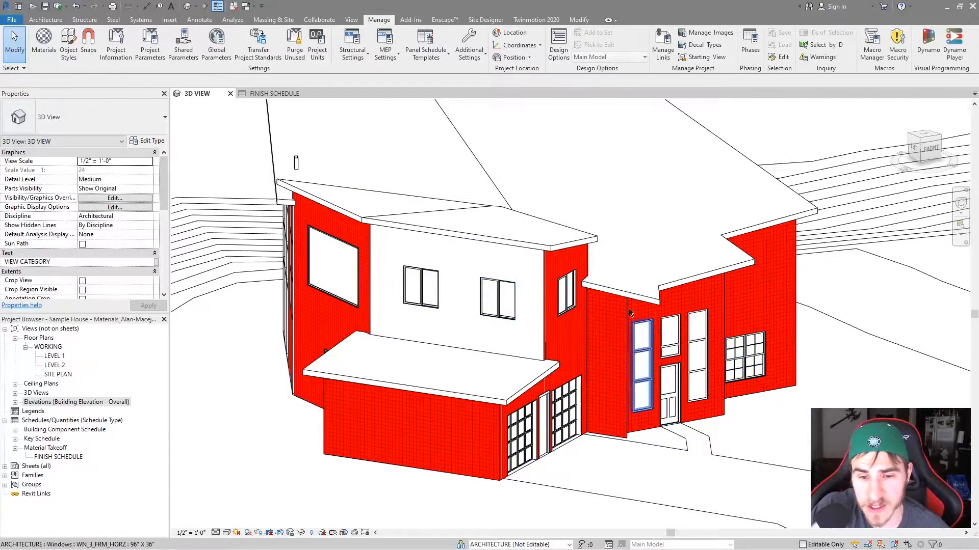
{"action": "middle_click_drag", "start_coordinate": [249, 438], "coordinate": [245, 445]}
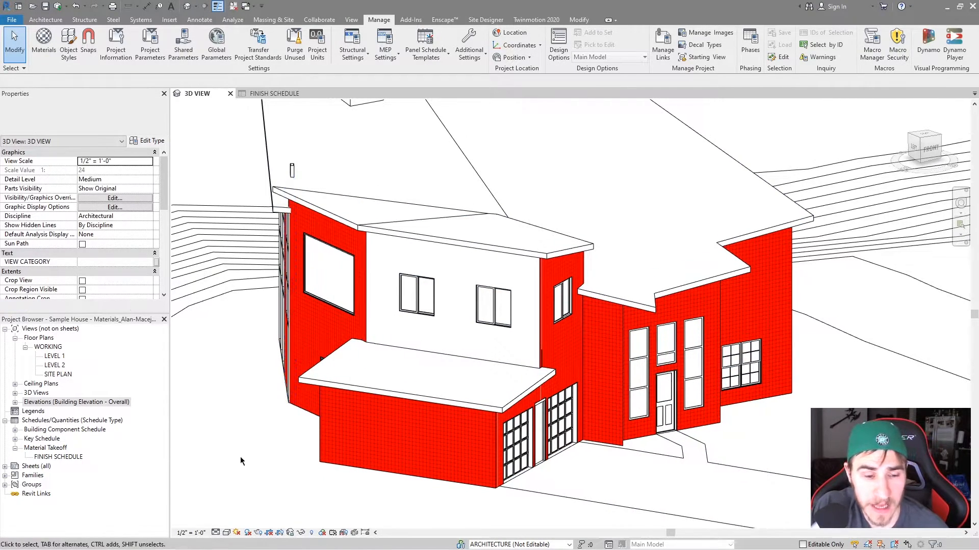
Set the 3D view's detail level to Fine and its visual style to Shaded.
{"action": "left_click", "coordinate": [215, 534]}
{"action": "left_click", "coordinate": [215, 524]}
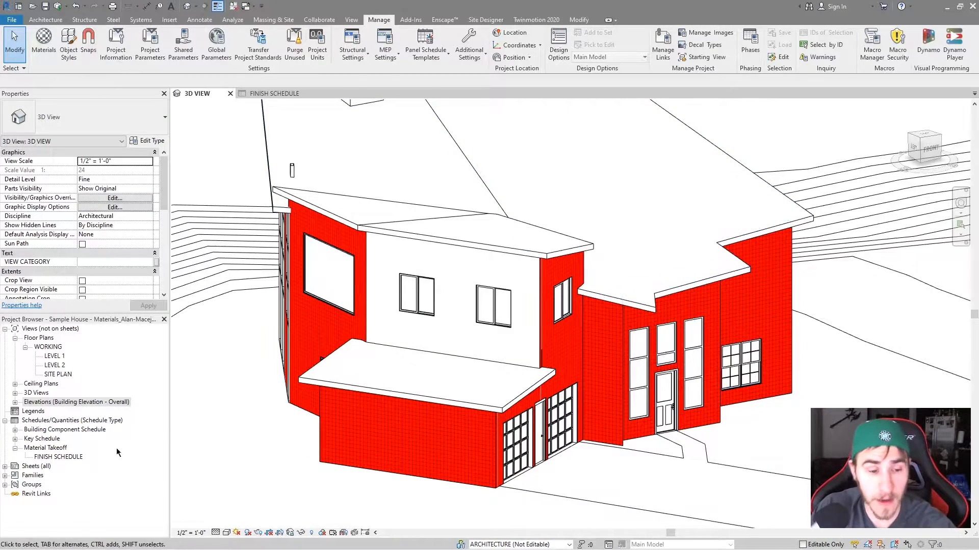
{"action": "left_click", "coordinate": [226, 533]}
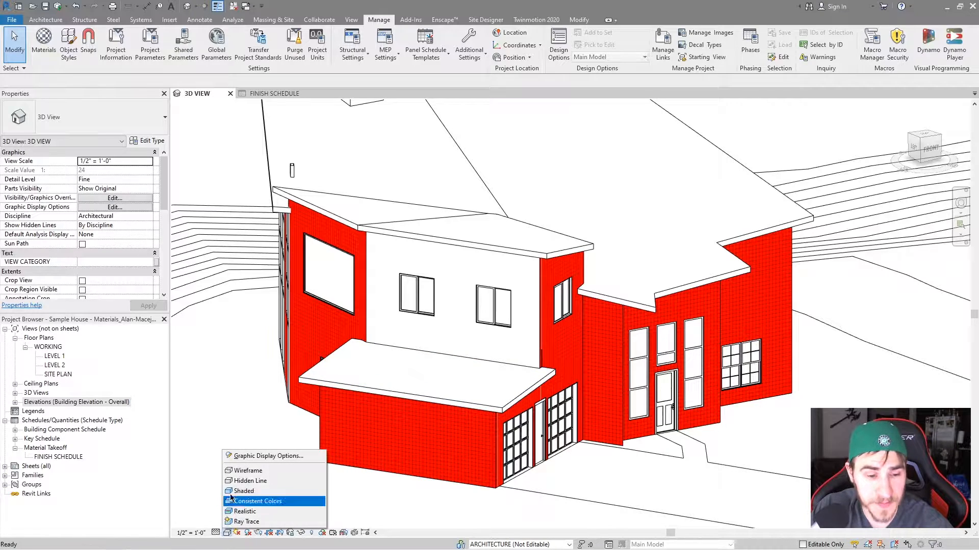
{"action": "left_click", "coordinate": [263, 489]}
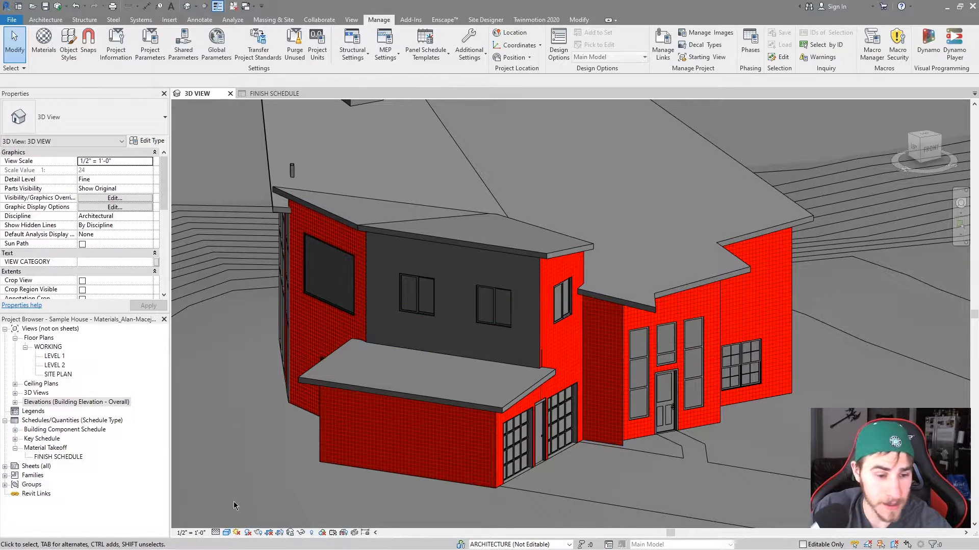
Switch the 3D view's visual style to Consistent Colors to compare the wall fills without shading.
{"action": "left_click", "coordinate": [215, 533]}
{"action": "left_click", "coordinate": [226, 532]}
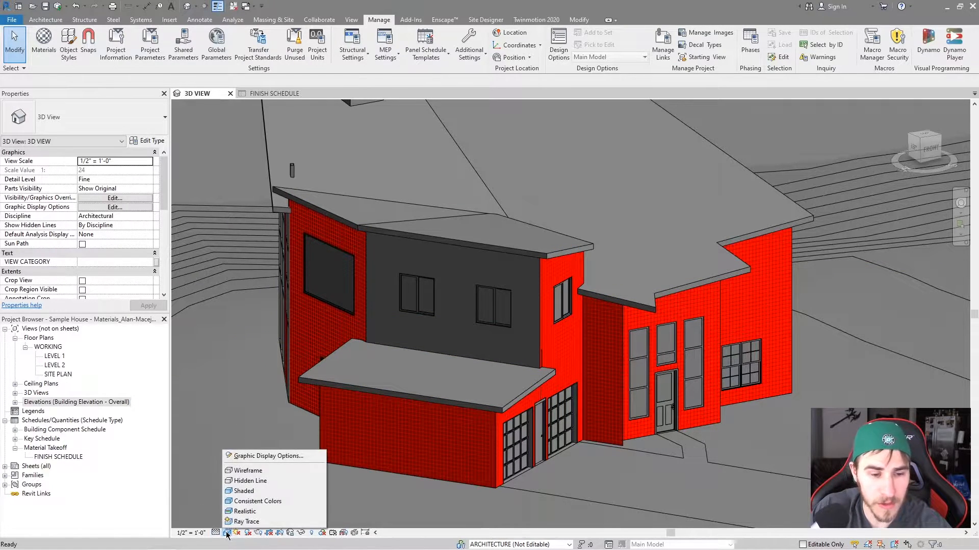
{"action": "left_click", "coordinate": [237, 508]}
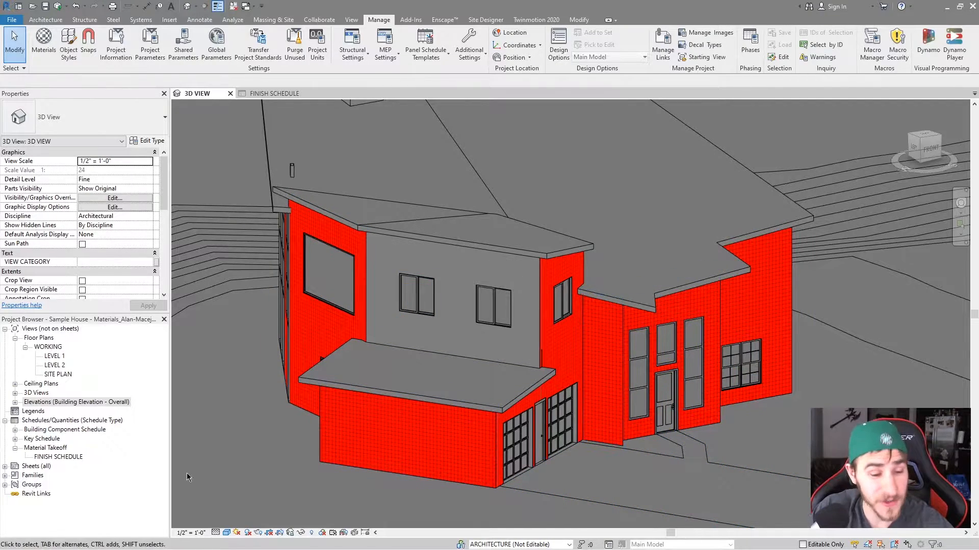
Switch the 3D view to the Wireframe visual style and inspect the wall patterns from another angle.
{"action": "left_click", "coordinate": [226, 533]}
{"action": "left_click", "coordinate": [249, 468]}
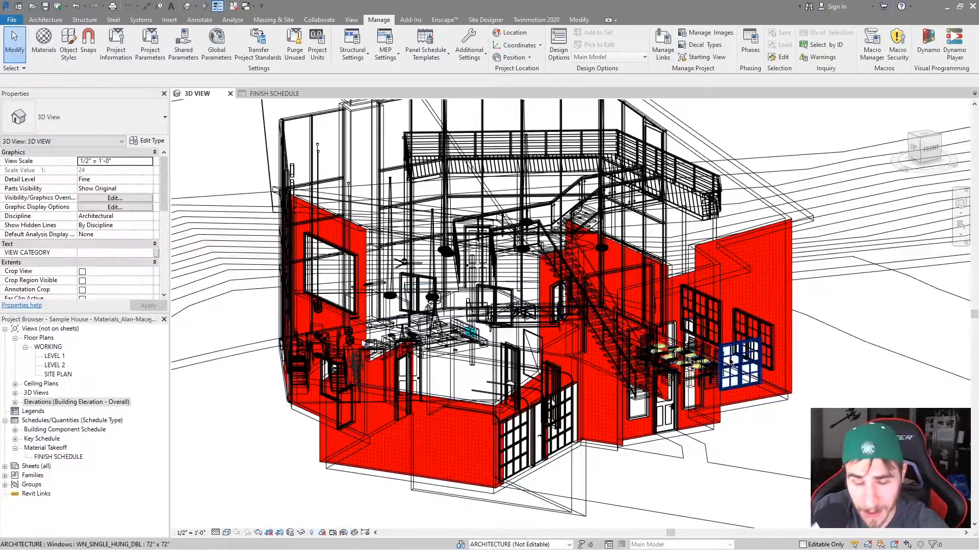
{"action": "middle_click_drag", "start_coordinate": [606, 360], "coordinate": [474, 423], "text": "shift"}
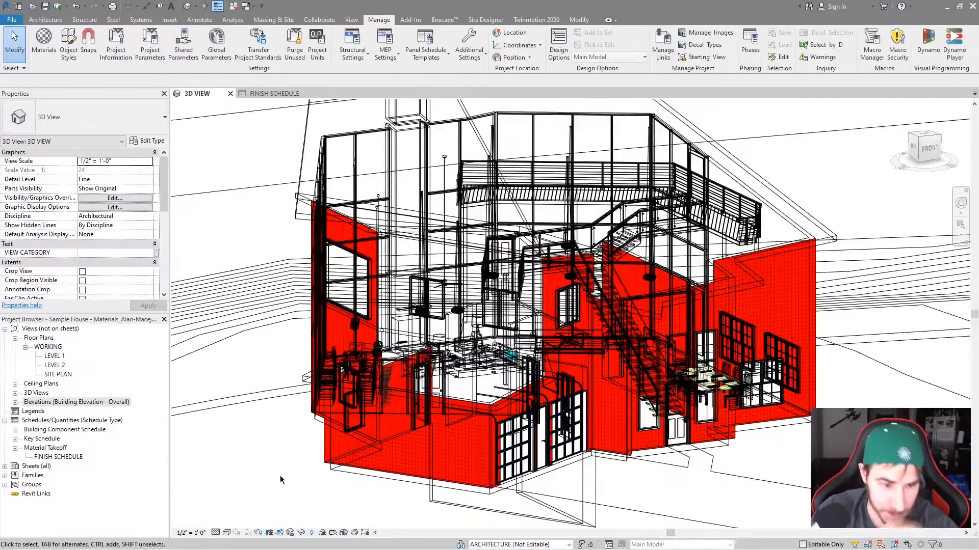
Return the 3D view to the Hidden Line visual style and inspect the patterned front walls.
{"action": "left_click", "coordinate": [227, 533]}
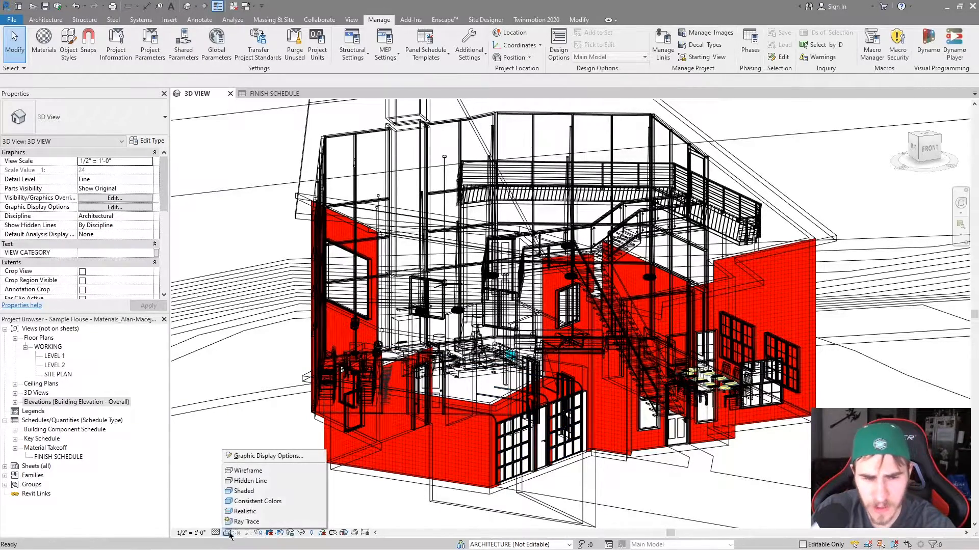
{"action": "left_click", "coordinate": [257, 483]}
{"action": "middle_click_drag", "start_coordinate": [843, 382], "coordinate": [818, 390]}
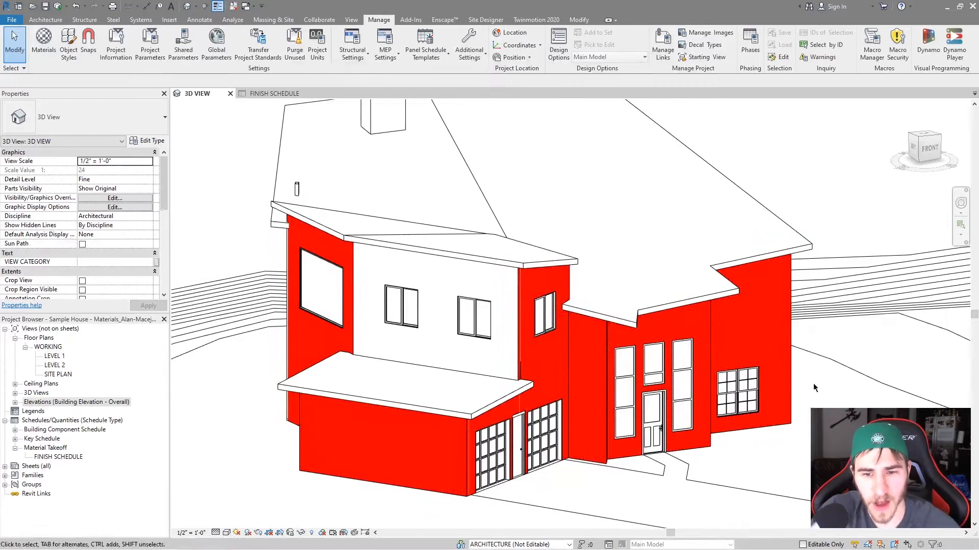
{"action": "middle_click_drag", "start_coordinate": [592, 411], "coordinate": [609, 419], "text": "shift"}
{"action": "middle_click_drag", "start_coordinate": [507, 375], "coordinate": [537, 382]}
Display the 3D view in the Realistic visual style and check the Stone material's appearance color.
{"action": "left_click", "coordinate": [226, 532]}
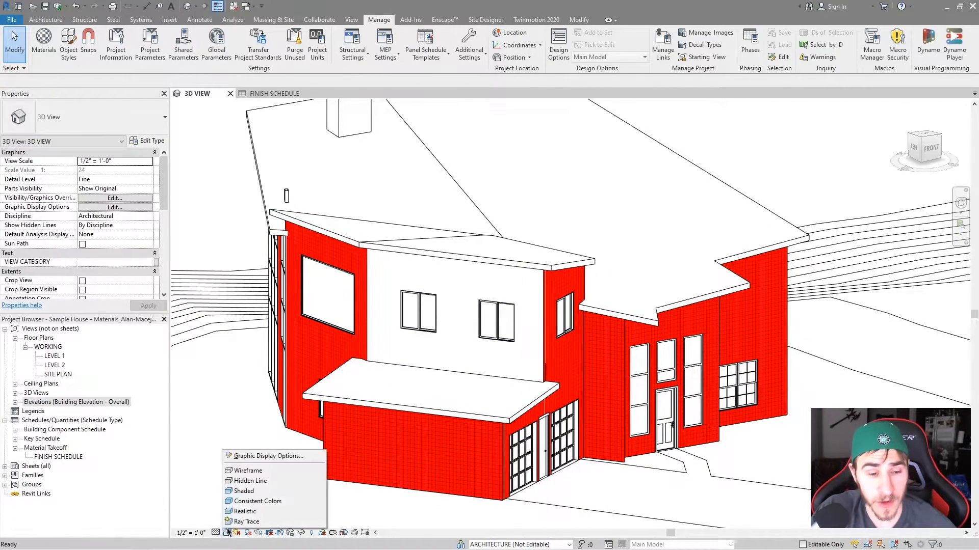
{"action": "left_click", "coordinate": [257, 501]}
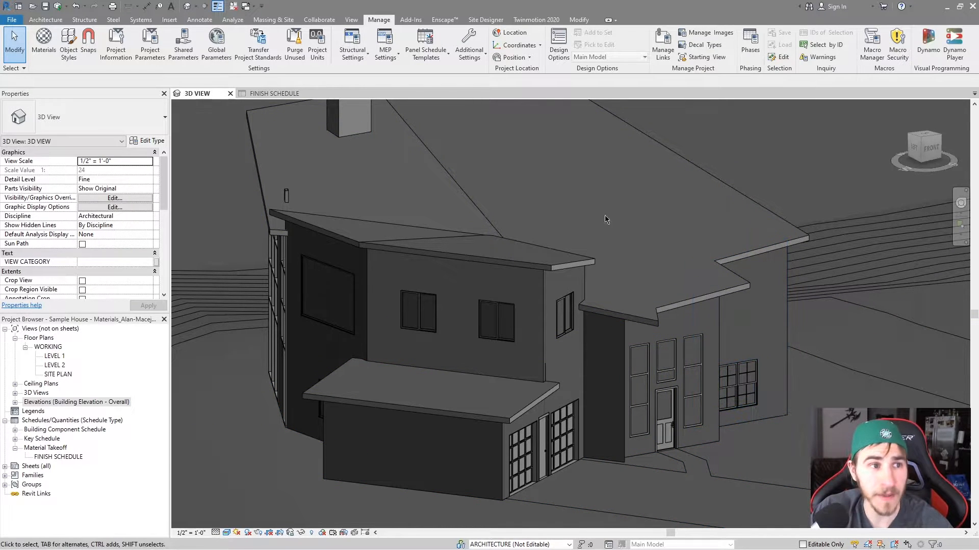
{"action": "left_click", "coordinate": [44, 43]}
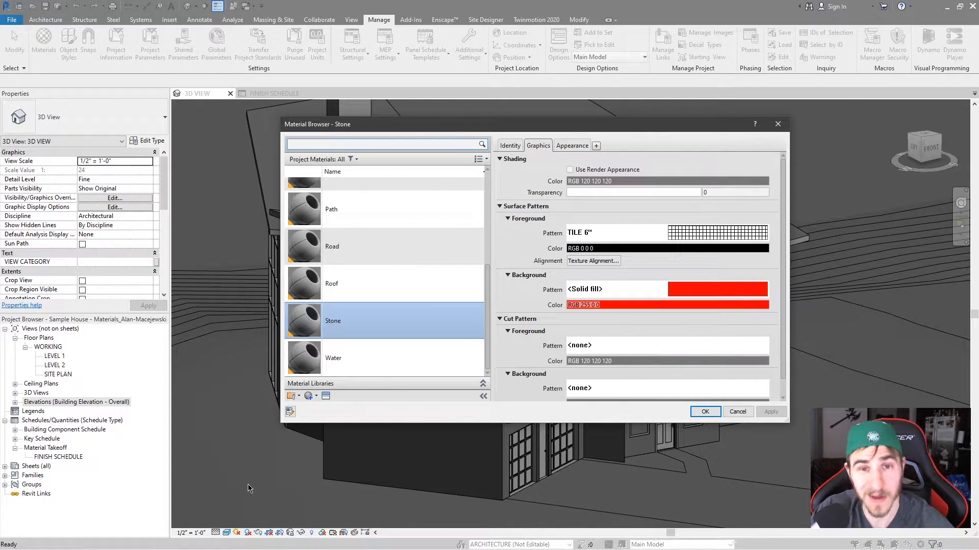
{"action": "left_click", "coordinate": [575, 146]}
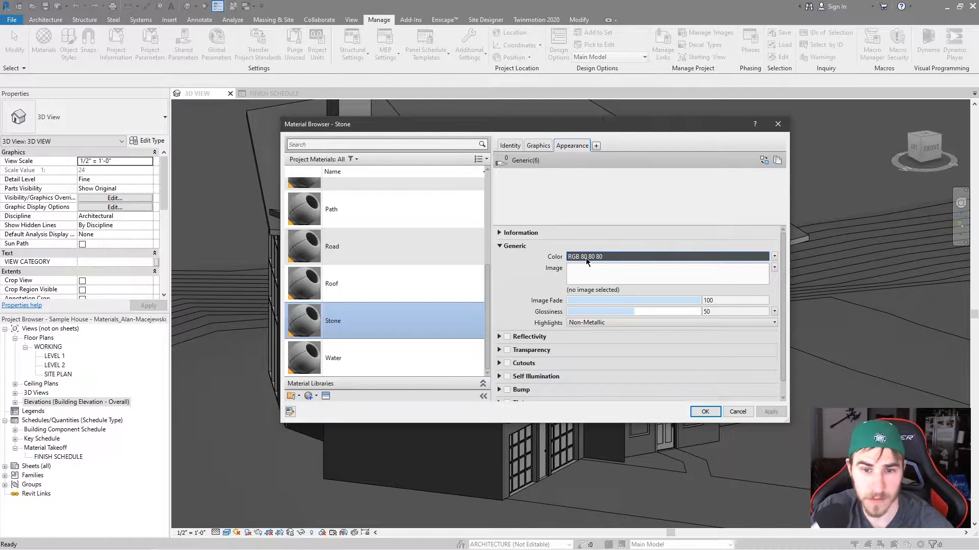
Set the Stone material's surface foreground pattern to the drafting <Solid fill> with color red, RGB 255 0 0.
{"action": "left_click", "coordinate": [538, 146]}
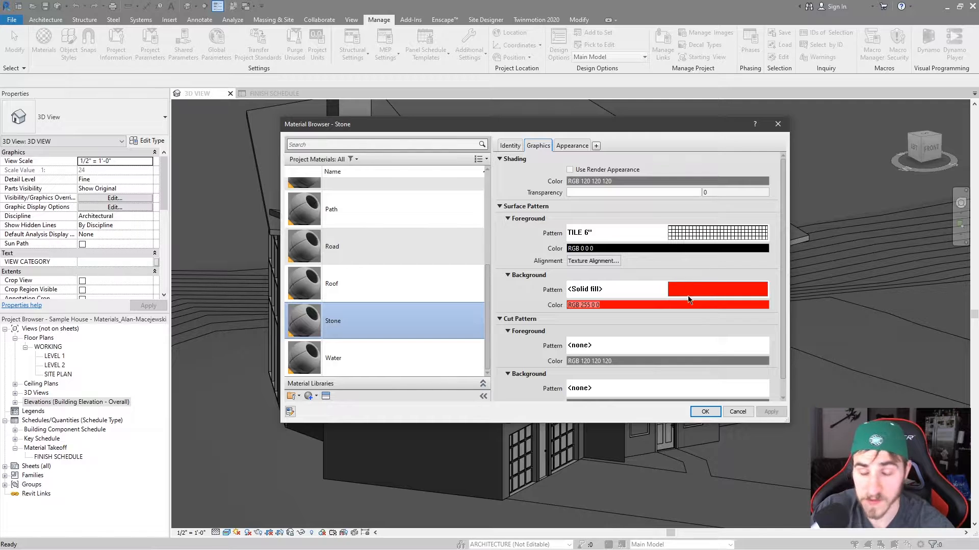
{"action": "left_click", "coordinate": [640, 230]}
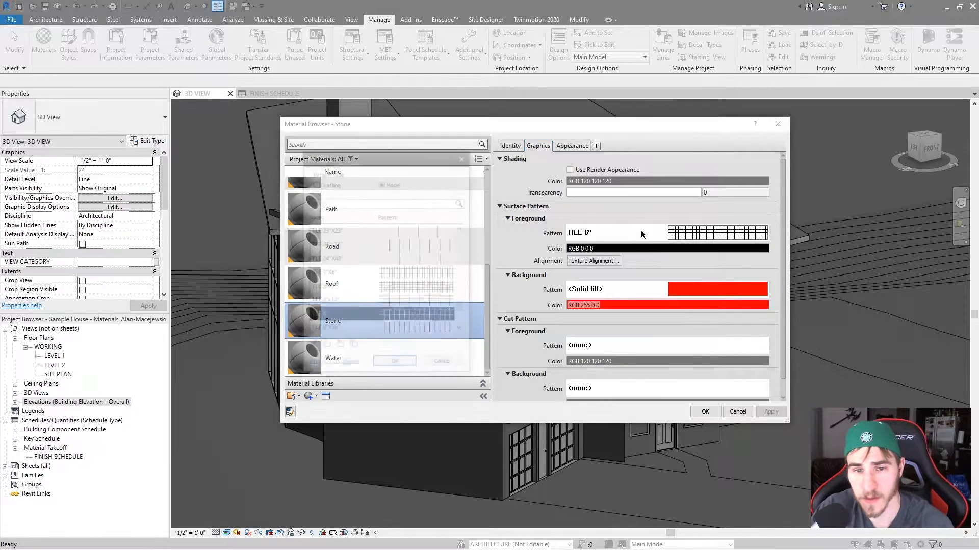
{"action": "scroll", "coordinate": [389, 263], "scroll_direction": "up", "scroll_amount": 4}
{"action": "left_click", "coordinate": [326, 184]}
{"action": "scroll", "coordinate": [371, 275], "scroll_direction": "up", "scroll_amount": 10}
{"action": "left_click", "coordinate": [369, 247]}
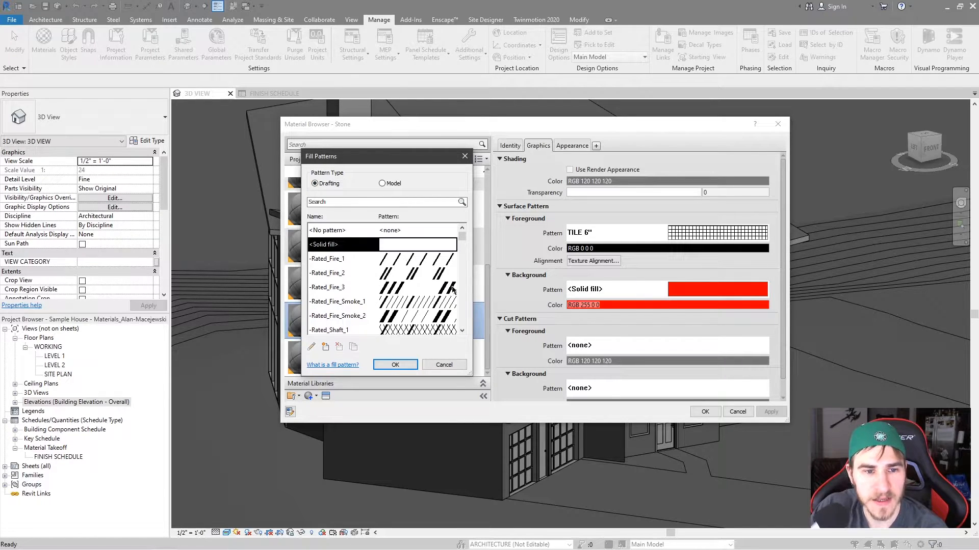
{"action": "left_click", "coordinate": [395, 364]}
{"action": "left_click", "coordinate": [714, 248]}
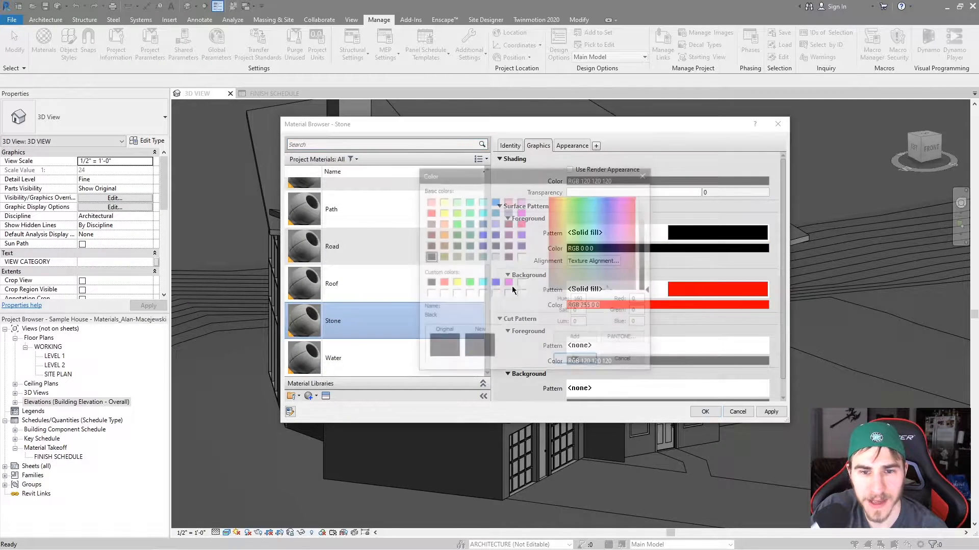
{"action": "left_click", "coordinate": [428, 212]}
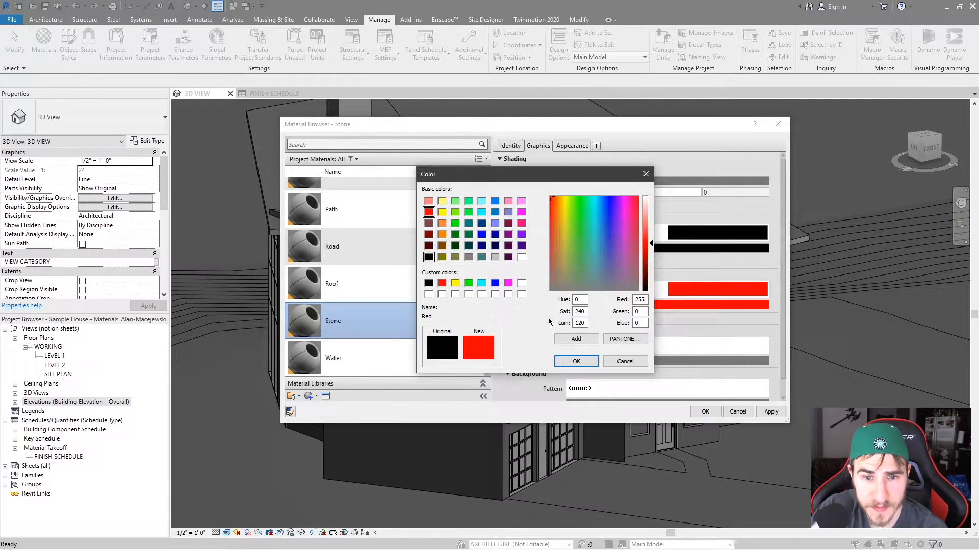
{"action": "left_click", "coordinate": [576, 361]}
Set the Stone material's surface background pattern to Crosshatch with color black, RGB 0 0 0.
{"action": "left_click", "coordinate": [621, 289]}
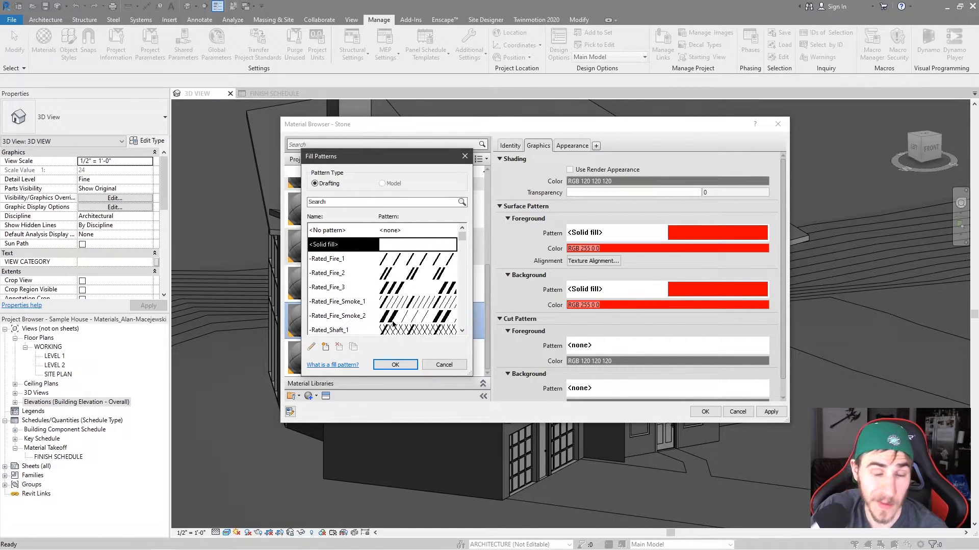
{"action": "scroll", "coordinate": [391, 311], "scroll_direction": "down", "scroll_amount": 5}
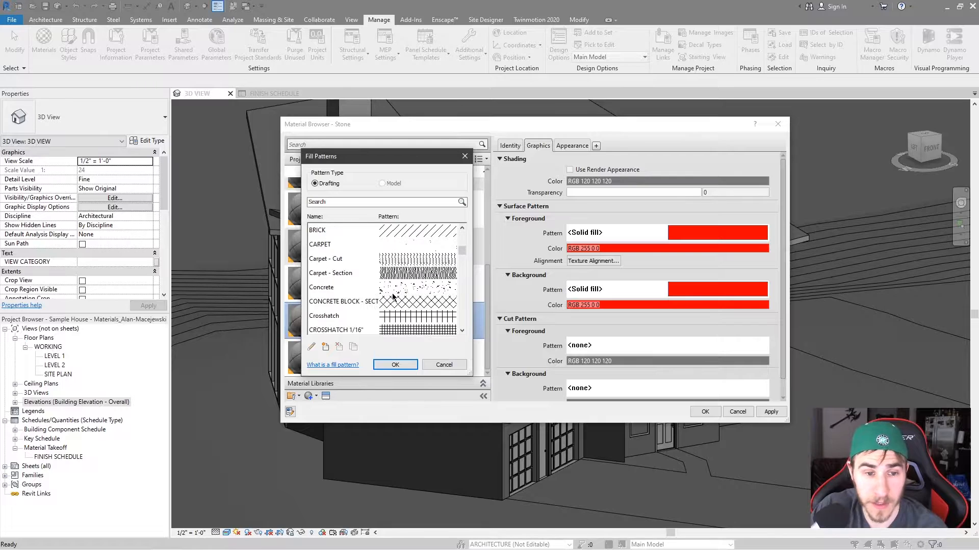
{"action": "scroll", "coordinate": [380, 274], "scroll_direction": "down", "scroll_amount": 1}
{"action": "left_click", "coordinate": [382, 277]}
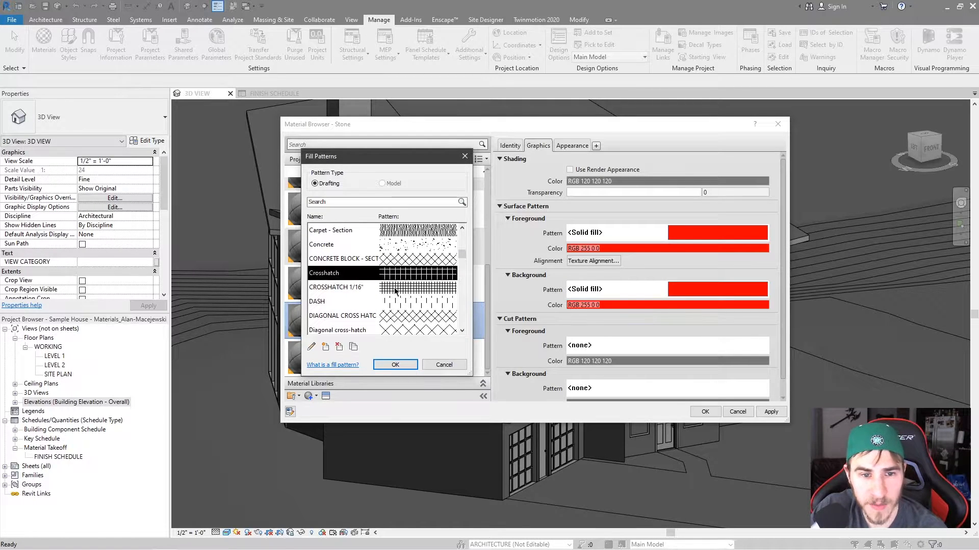
{"action": "left_click", "coordinate": [395, 365]}
{"action": "left_click", "coordinate": [602, 305]}
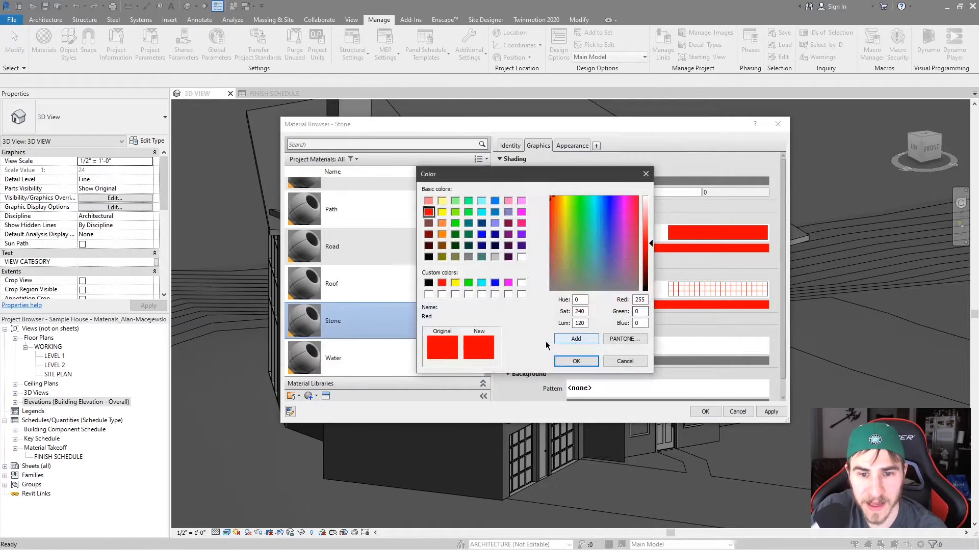
{"action": "left_click", "coordinate": [429, 282]}
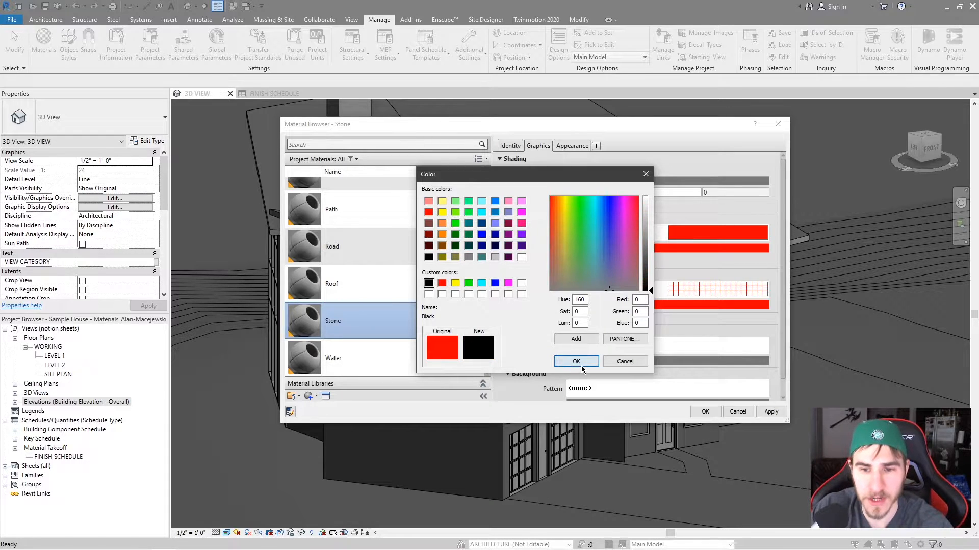
{"action": "left_click", "coordinate": [576, 361]}
{"action": "left_click", "coordinate": [629, 363]}
{"action": "left_click", "coordinate": [626, 362]}
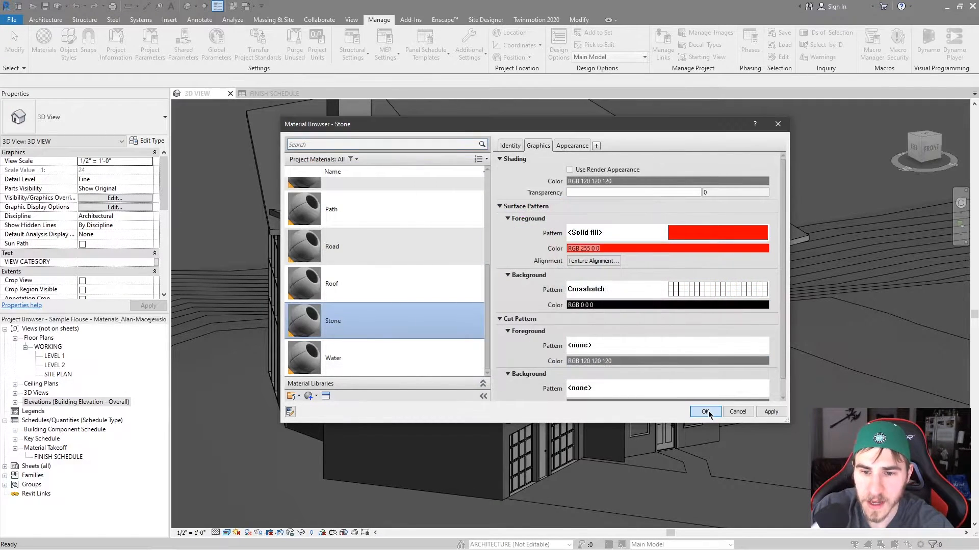
Accept the Stone material changes and display the house in the Hidden Line visual style.
{"action": "left_click", "coordinate": [705, 412]}
{"action": "left_click", "coordinate": [226, 533]}
{"action": "left_click", "coordinate": [251, 480]}
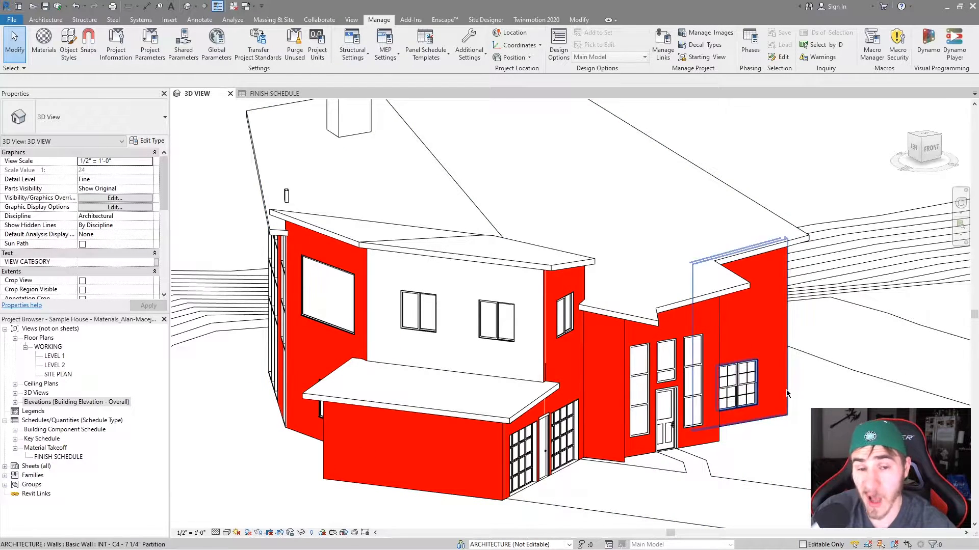
{"action": "scroll", "coordinate": [787, 393], "scroll_direction": "up", "scroll_amount": 1}
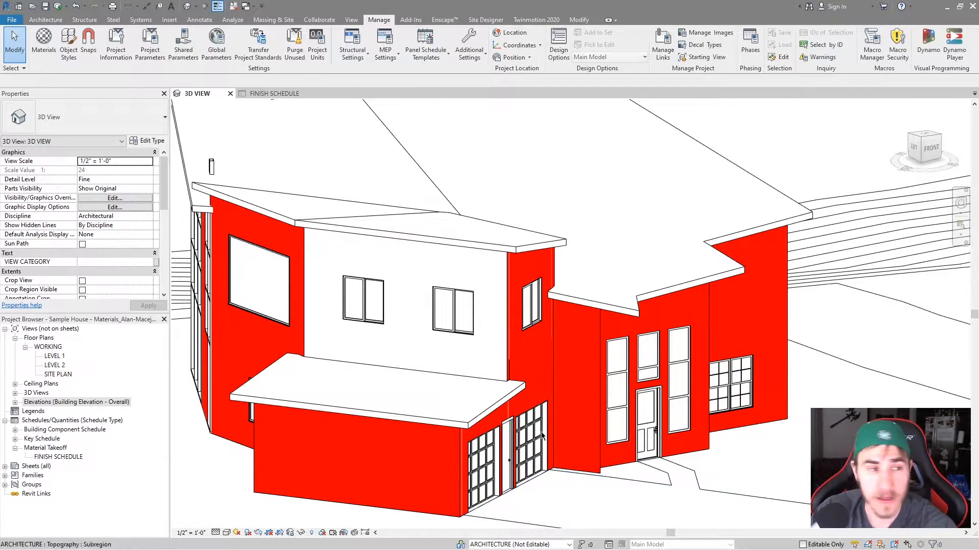
Set the Stone material's surface background pattern to the drafting <Solid fill> with color red, RGB 255 0 0.
{"action": "left_click", "coordinate": [43, 44]}
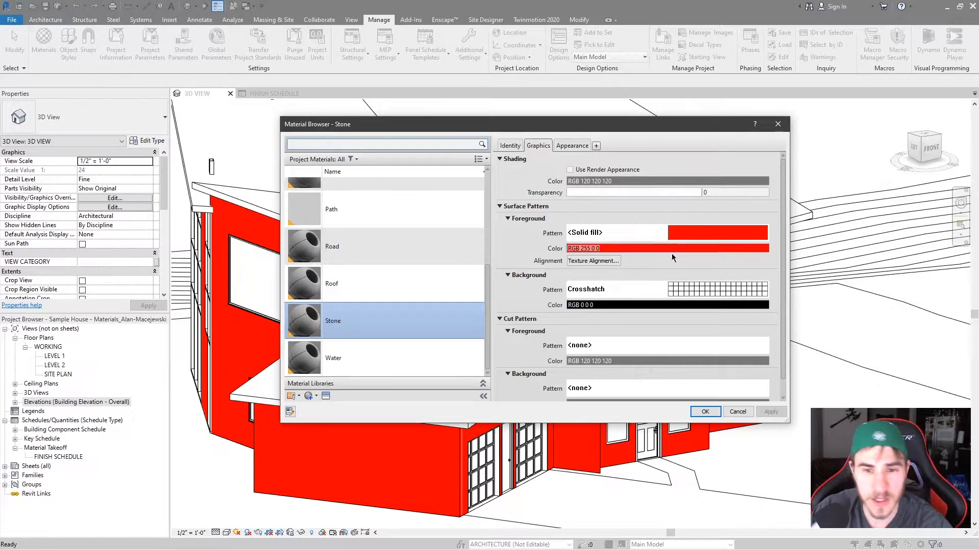
{"action": "left_click", "coordinate": [655, 290]}
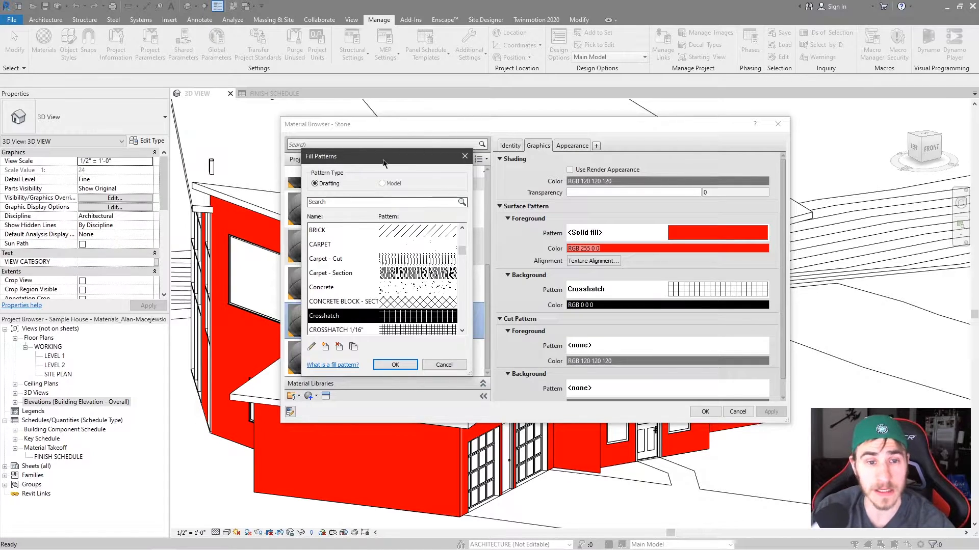
{"action": "scroll", "coordinate": [383, 276], "scroll_direction": "up", "scroll_amount": 3}
{"action": "left_click", "coordinate": [336, 244]}
{"action": "left_click", "coordinate": [395, 364]}
{"action": "left_click", "coordinate": [673, 304]}
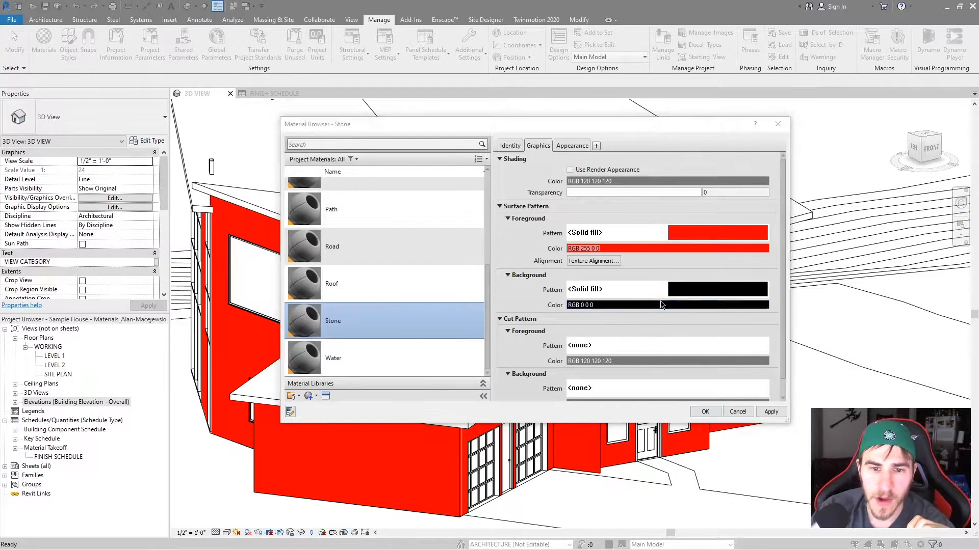
{"action": "left_click", "coordinate": [429, 212]}
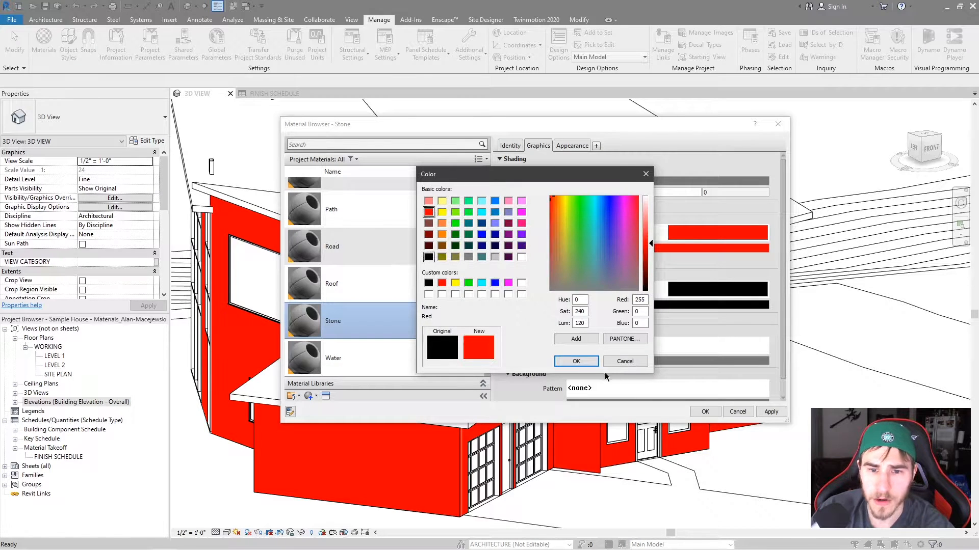
{"action": "left_click", "coordinate": [576, 360]}
Set the Stone material's surface foreground pattern to the model pattern Diagonal Crosshatch - 1/2".
{"action": "left_click", "coordinate": [660, 232]}
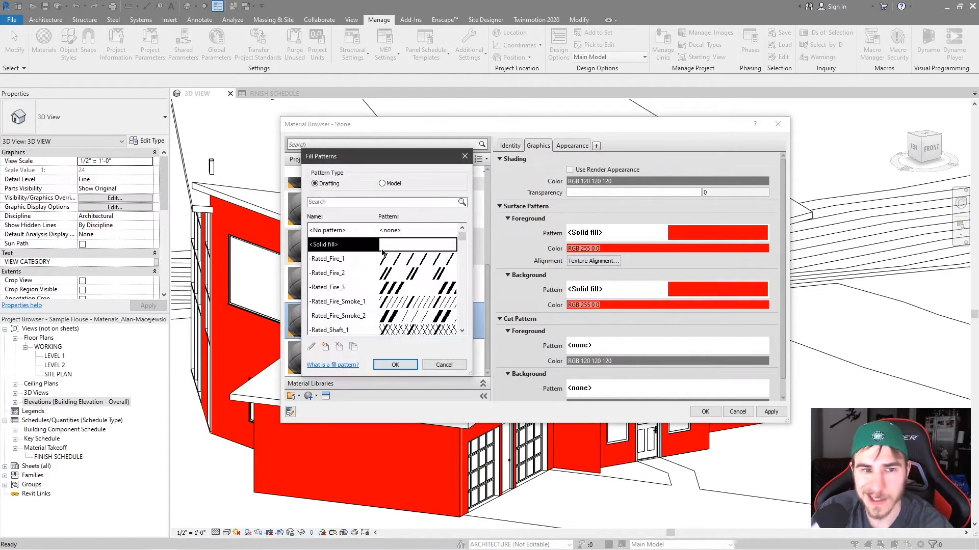
{"action": "scroll", "coordinate": [392, 280], "scroll_direction": "down", "scroll_amount": 3}
{"action": "left_click", "coordinate": [383, 183]}
{"action": "scroll", "coordinate": [353, 281], "scroll_direction": "down", "scroll_amount": 1}
{"action": "scroll", "coordinate": [457, 288], "scroll_direction": "down", "scroll_amount": 8}
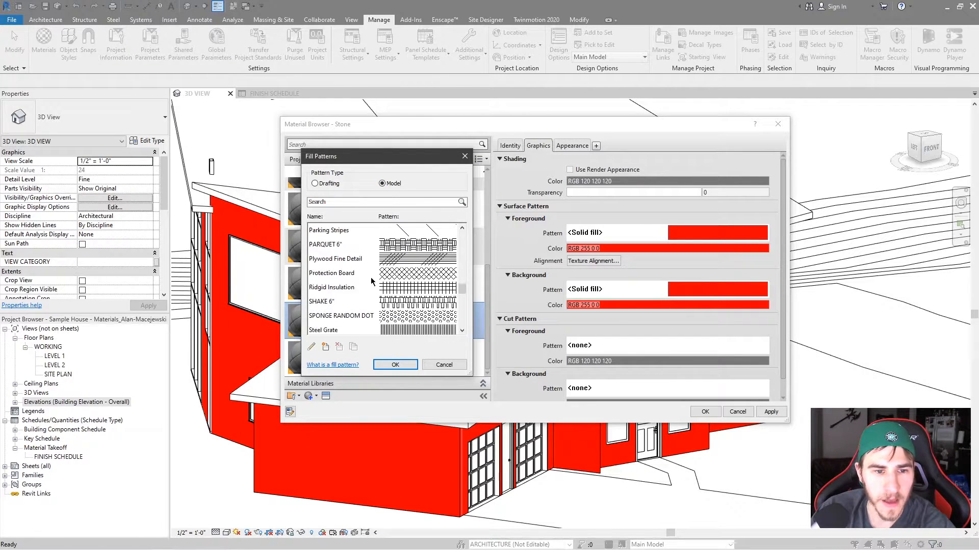
{"action": "scroll", "coordinate": [365, 289], "scroll_direction": "up", "scroll_amount": 2}
{"action": "left_click", "coordinate": [350, 202]}
{"action": "type", "text": "cross"}
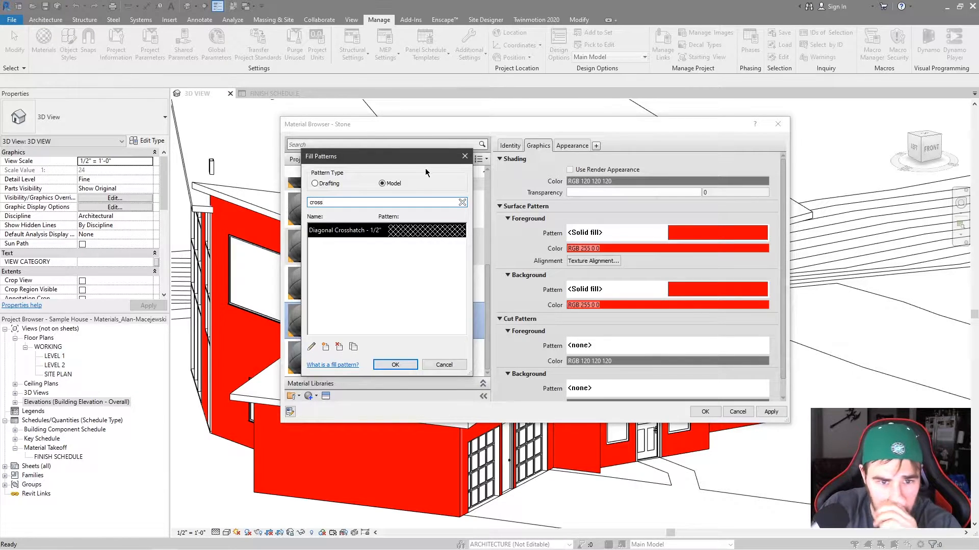
{"action": "left_click", "coordinate": [396, 365]}
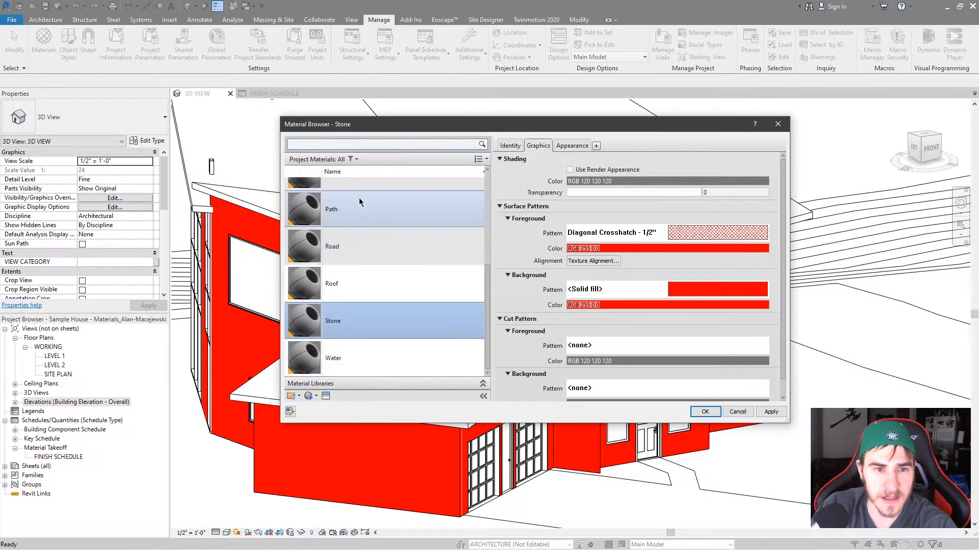
Set the Stone material's surface foreground color to black, RGB 0 0 0, accept the changes and inspect the walls up close.
{"action": "left_click", "coordinate": [636, 249]}
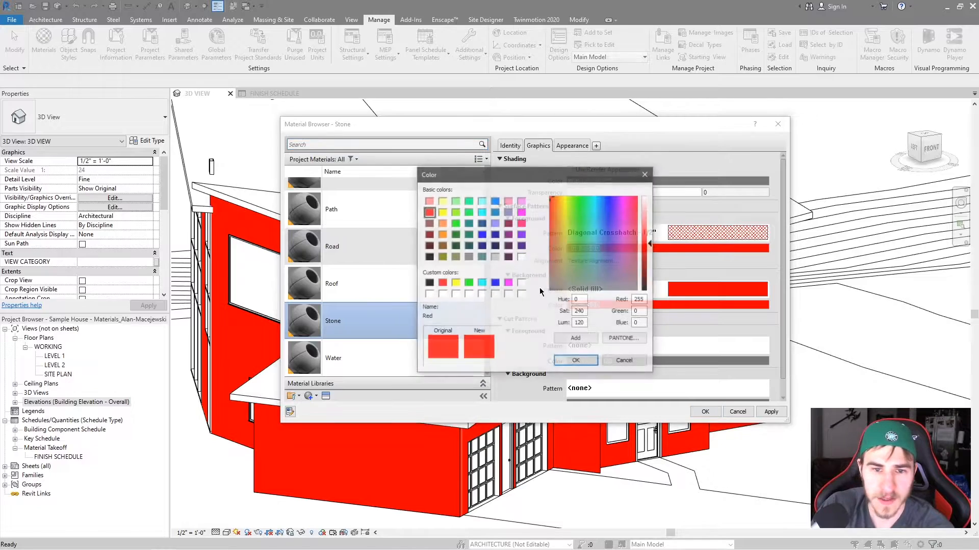
{"action": "left_click", "coordinate": [429, 283]}
{"action": "left_click", "coordinate": [576, 361]}
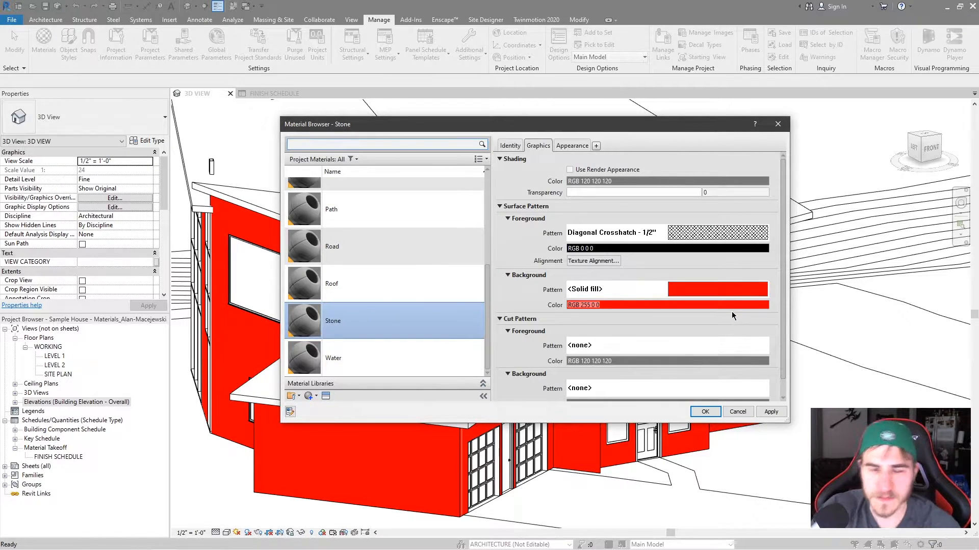
{"action": "left_click", "coordinate": [705, 412]}
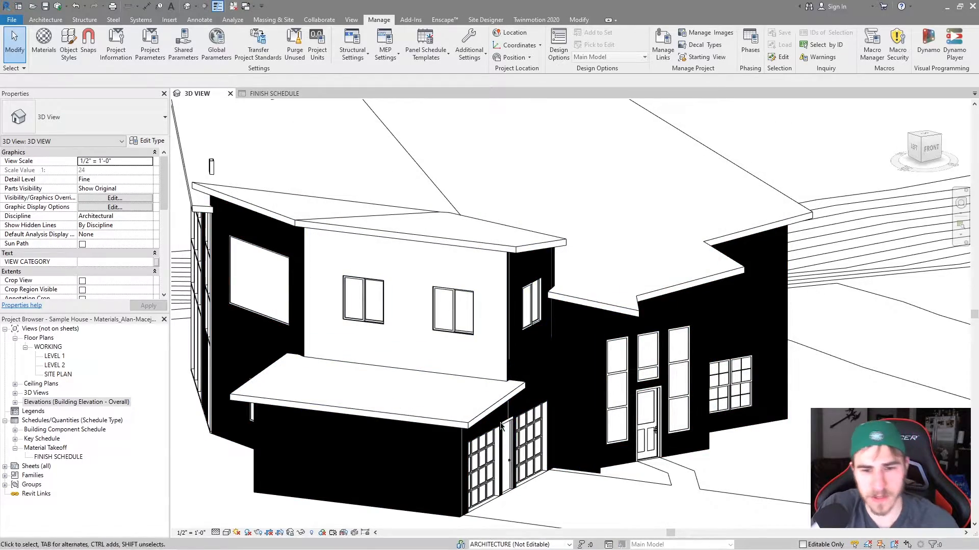
{"action": "scroll", "coordinate": [569, 438], "scroll_direction": "up", "scroll_amount": 6}
{"action": "scroll", "coordinate": [571, 423], "scroll_direction": "up", "scroll_amount": 2}
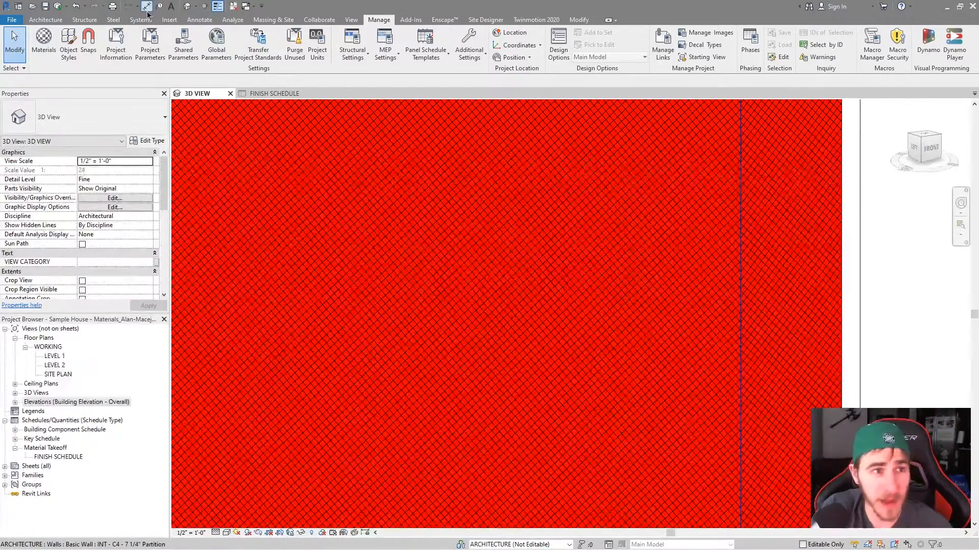
Change the Stone material's surface foreground pattern to the model pattern TILE 6" and accept the material changes.
{"action": "left_click", "coordinate": [43, 41]}
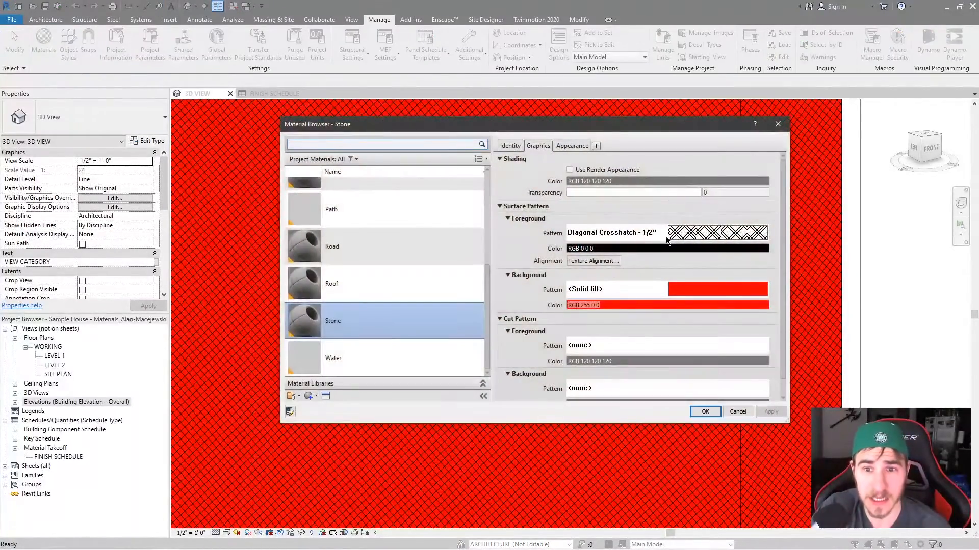
{"action": "left_click", "coordinate": [667, 238]}
{"action": "left_click", "coordinate": [355, 206]}
{"action": "type", "text": "6\""}
{"action": "left_click", "coordinate": [356, 287]}
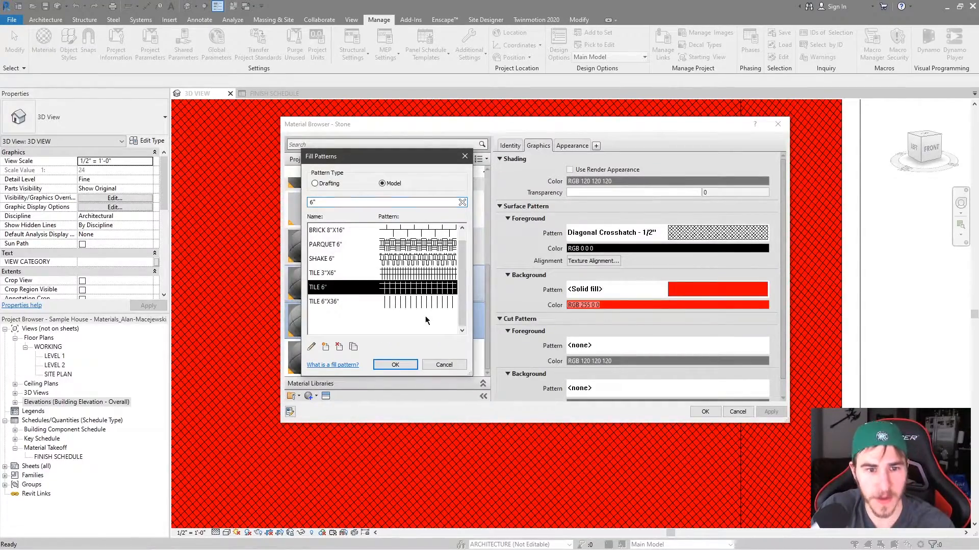
{"action": "left_click", "coordinate": [395, 364]}
{"action": "key", "text": "Return"}
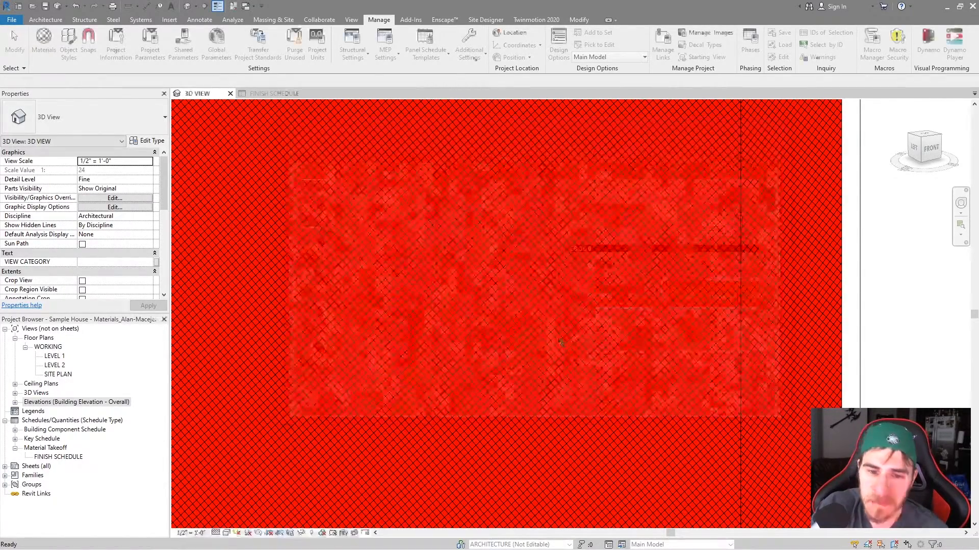
Align the nearest vertical tile joint with the outer corner edge of the wall between the garage and the front entry.
{"action": "scroll", "coordinate": [579, 408], "scroll_direction": "down", "scroll_amount": 3}
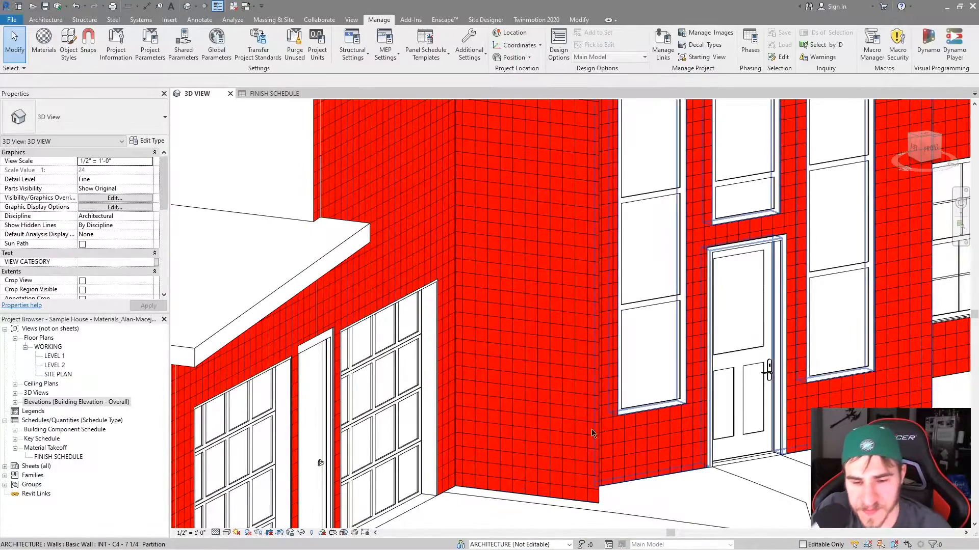
{"action": "middle_click_drag", "start_coordinate": [491, 452], "coordinate": [602, 485], "text": "shift"}
{"action": "scroll", "coordinate": [540, 452], "scroll_direction": "up", "scroll_amount": 3}
{"action": "scroll", "coordinate": [522, 440], "scroll_direction": "up", "scroll_amount": 2}
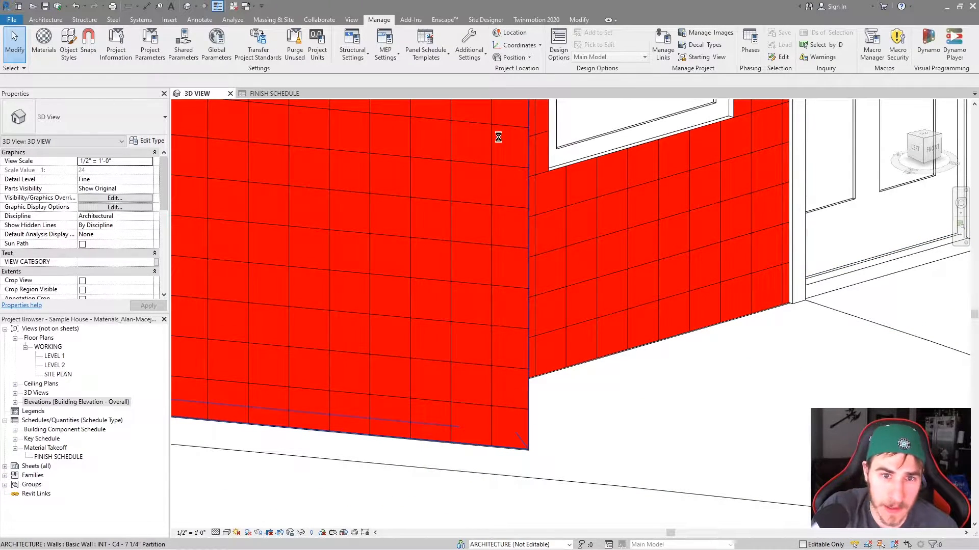
{"action": "key", "text": "a"}
{"action": "key", "text": "l"}
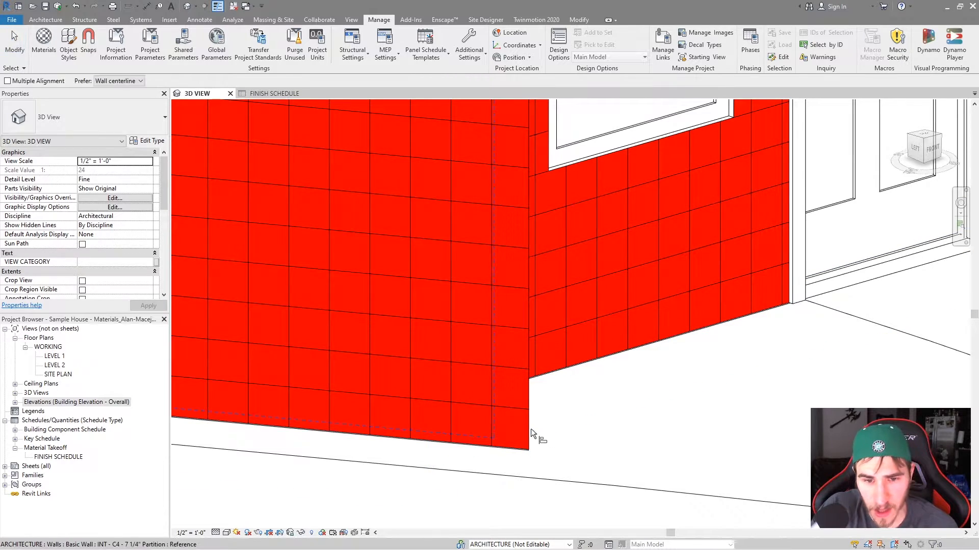
{"action": "left_click", "coordinate": [528, 429]}
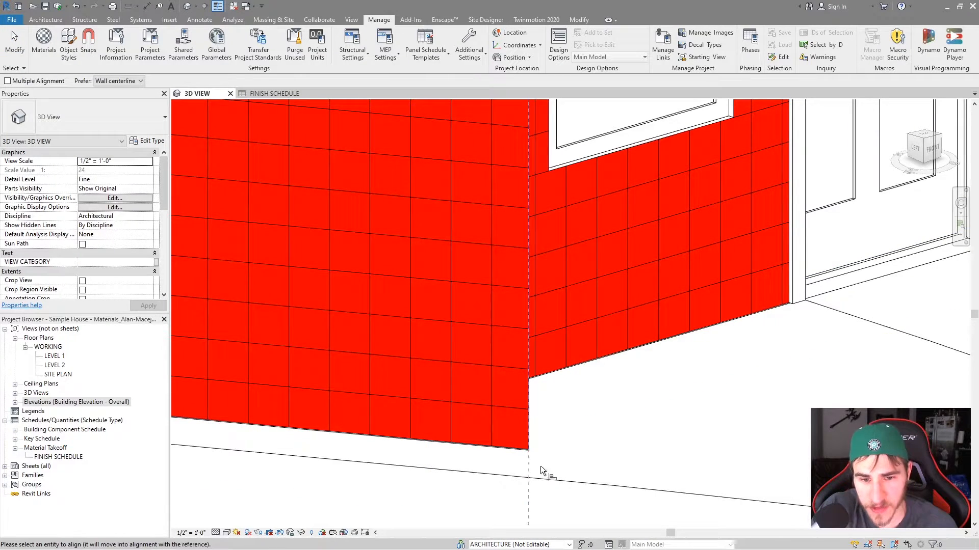
{"action": "left_click", "coordinate": [491, 423]}
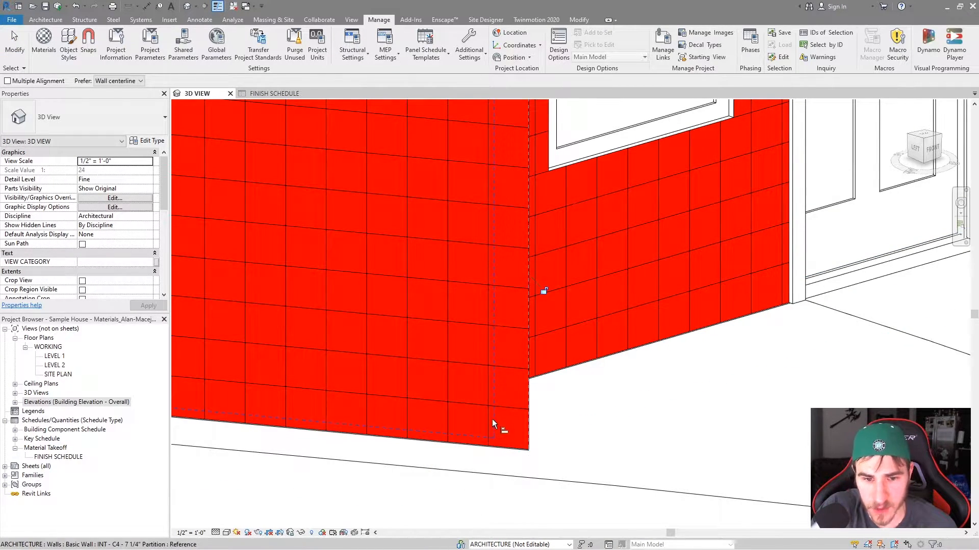
{"action": "key", "text": "Escape"}
{"action": "key", "text": "Escape"}
{"action": "scroll", "coordinate": [533, 444], "scroll_direction": "down", "scroll_amount": 3}
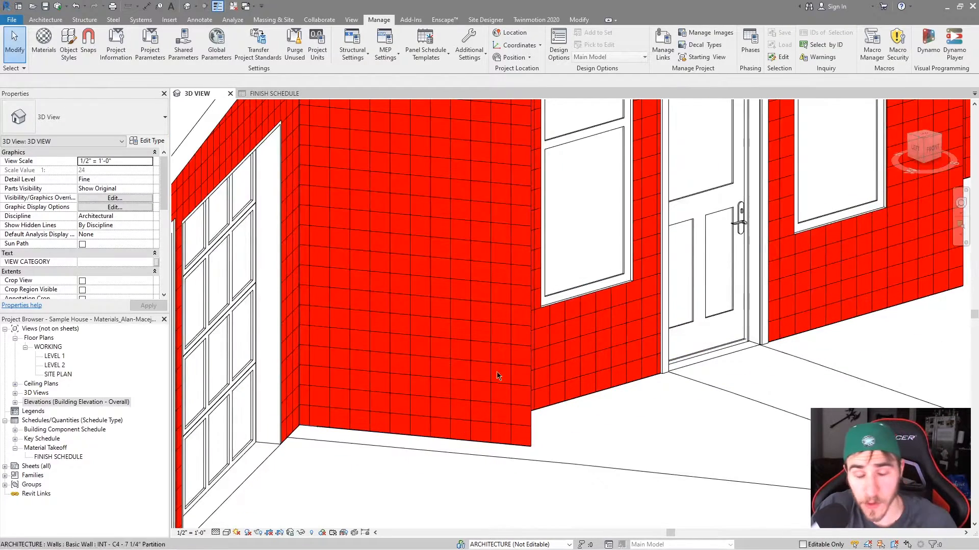
{"action": "scroll", "coordinate": [568, 380], "scroll_direction": "up", "scroll_amount": 5}
{"action": "scroll", "coordinate": [567, 380], "scroll_direction": "down", "scroll_amount": 3}
{"action": "scroll", "coordinate": [817, 283], "scroll_direction": "up", "scroll_amount": 3}
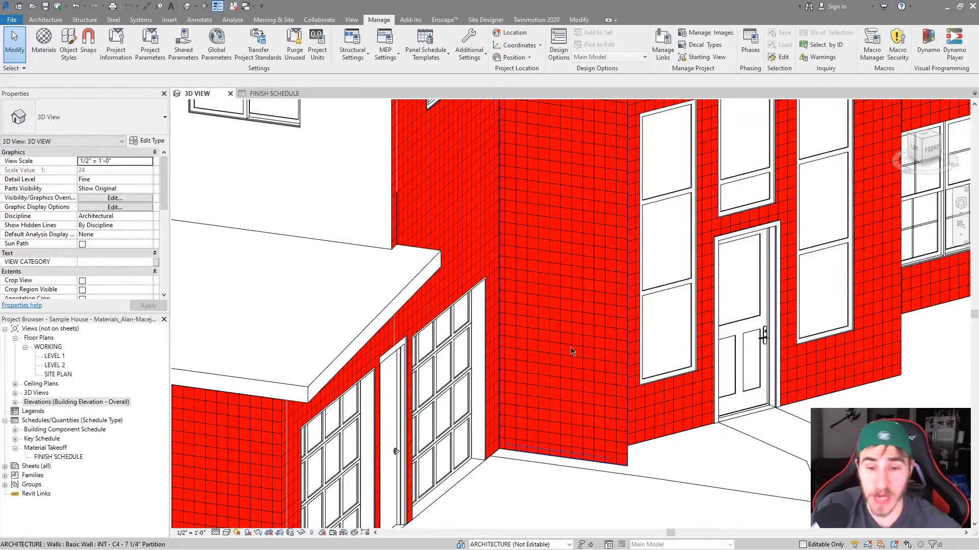
{"action": "scroll", "coordinate": [602, 342], "scroll_direction": "up", "scroll_amount": 1}
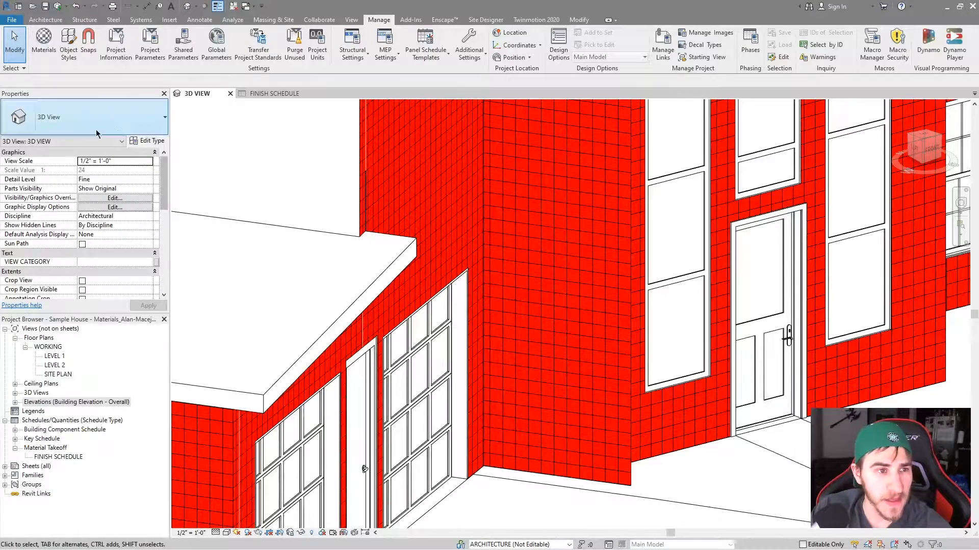
{"action": "scroll", "coordinate": [634, 341], "scroll_direction": "down", "scroll_amount": 2}
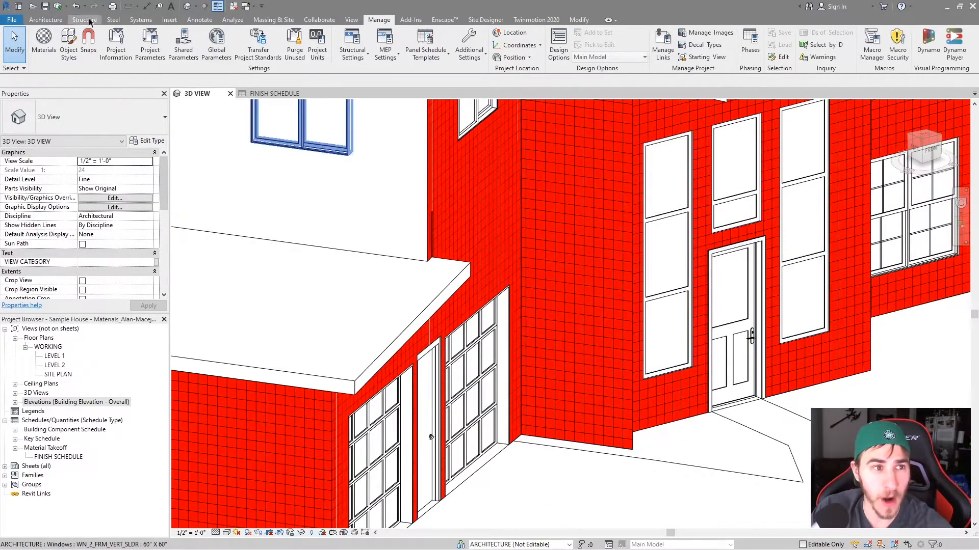
Reopen the Stone material and review its generic appearance properties, including the highlights options.
{"action": "left_click", "coordinate": [44, 45]}
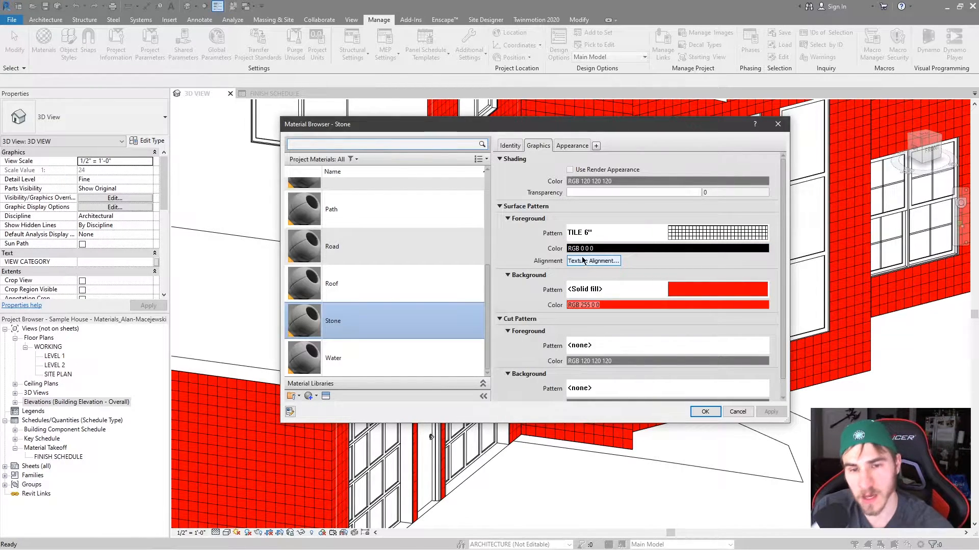
{"action": "left_click", "coordinate": [571, 146]}
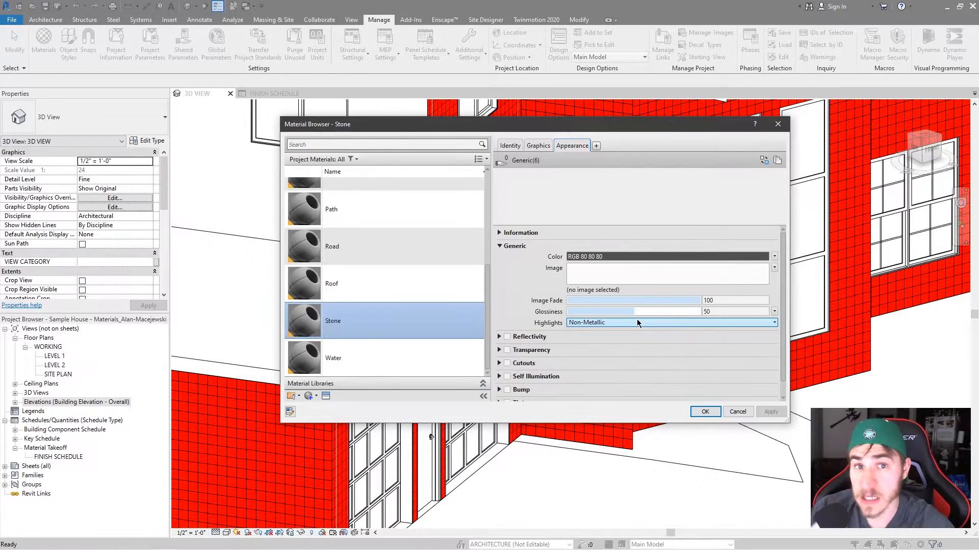
{"action": "left_click", "coordinate": [637, 323]}
{"action": "left_click", "coordinate": [637, 323]}
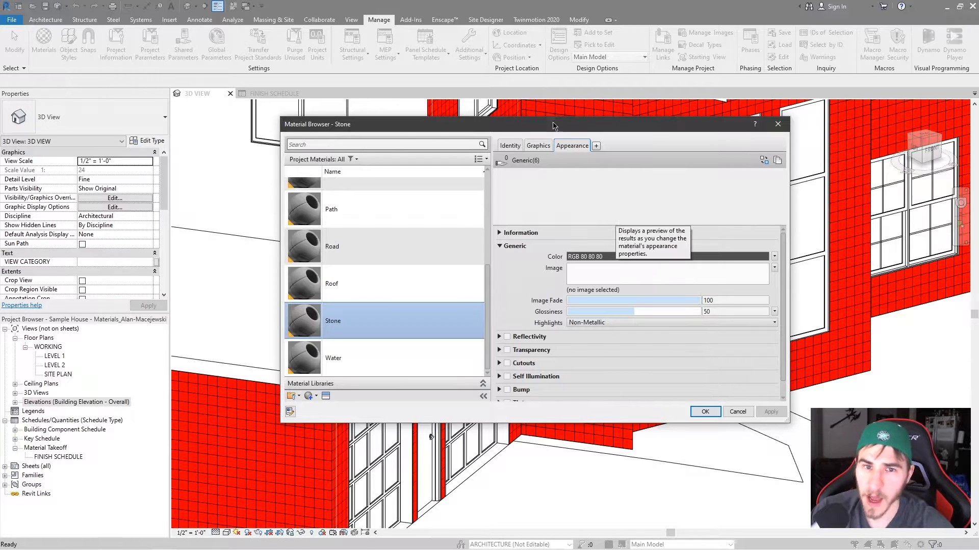
Try shifting the Stone material's render appearance in all four directions relative to its TILE 6" surface pattern, and cancel the texture alignment.
{"action": "left_click", "coordinate": [538, 145]}
{"action": "left_click_drag", "start_coordinate": [551, 128], "coordinate": [331, 155]}
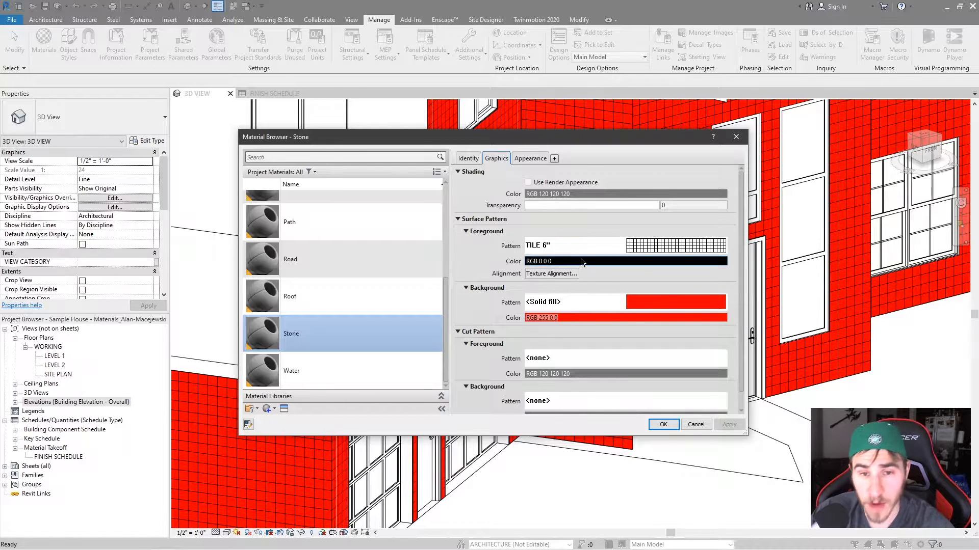
{"action": "left_click", "coordinate": [550, 275]}
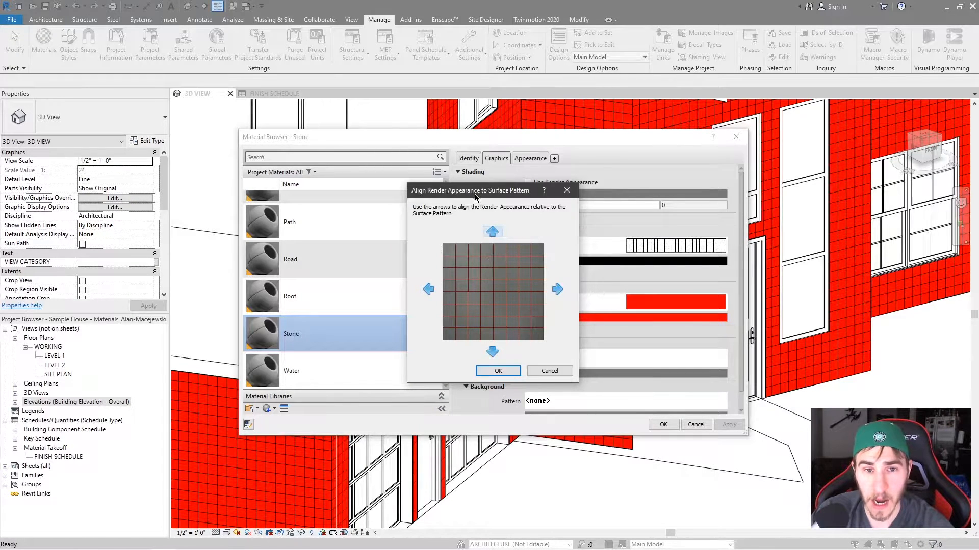
{"action": "left_click_drag", "start_coordinate": [475, 198], "coordinate": [398, 195]}
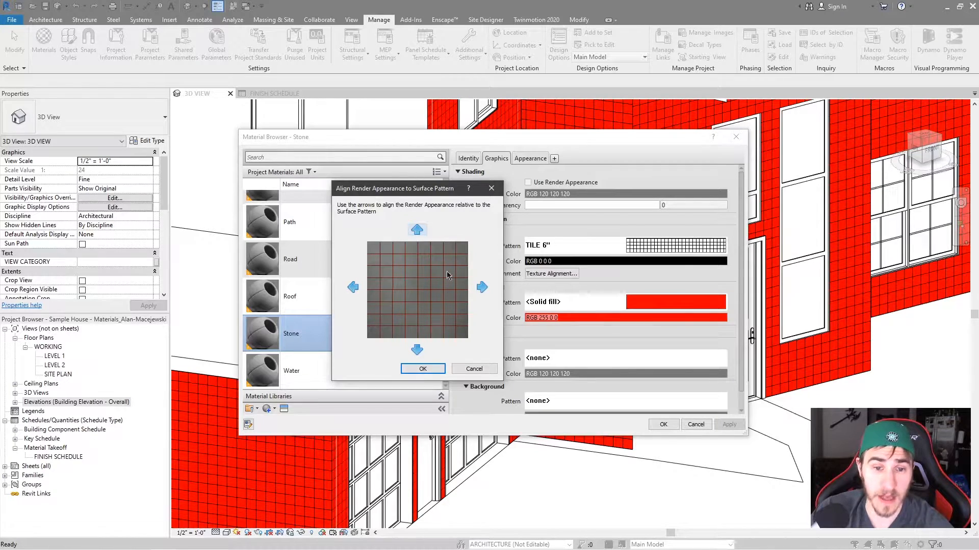
{"action": "left_click", "coordinate": [482, 287]}
{"action": "left_click", "coordinate": [353, 287]}
{"action": "left_click", "coordinate": [417, 350]}
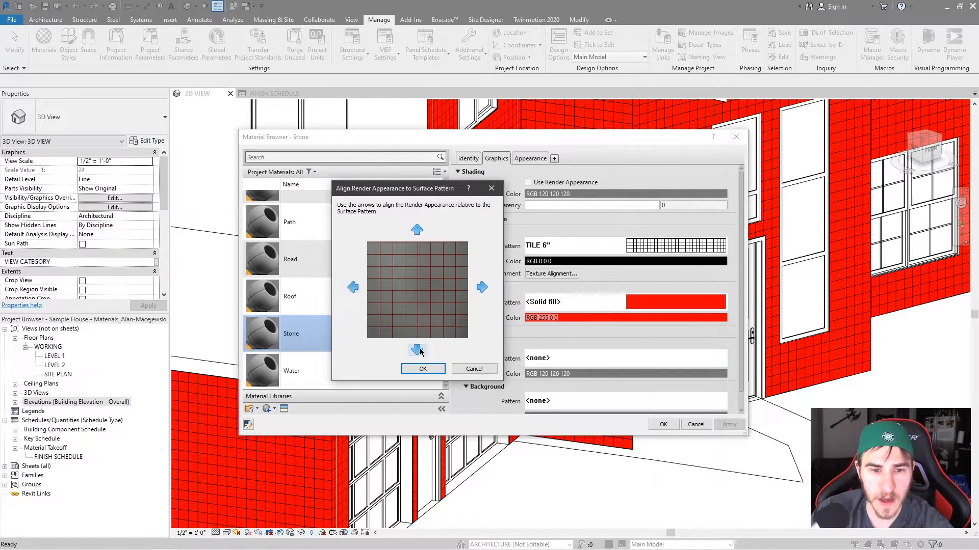
{"action": "left_click", "coordinate": [416, 228]}
{"action": "left_click", "coordinate": [353, 287]}
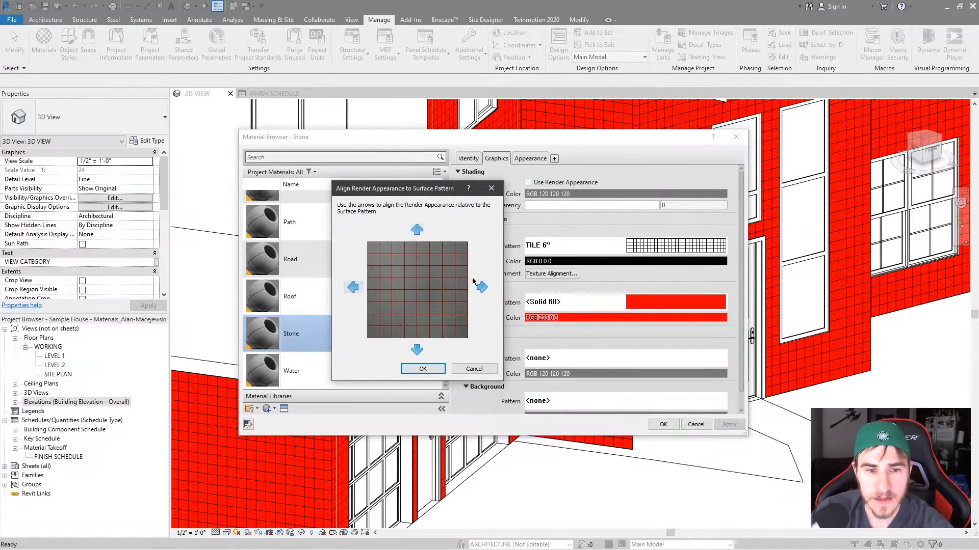
{"action": "left_click", "coordinate": [481, 287]}
{"action": "left_click", "coordinate": [416, 350]}
{"action": "left_click", "coordinate": [355, 289]}
{"action": "left_click", "coordinate": [416, 230]}
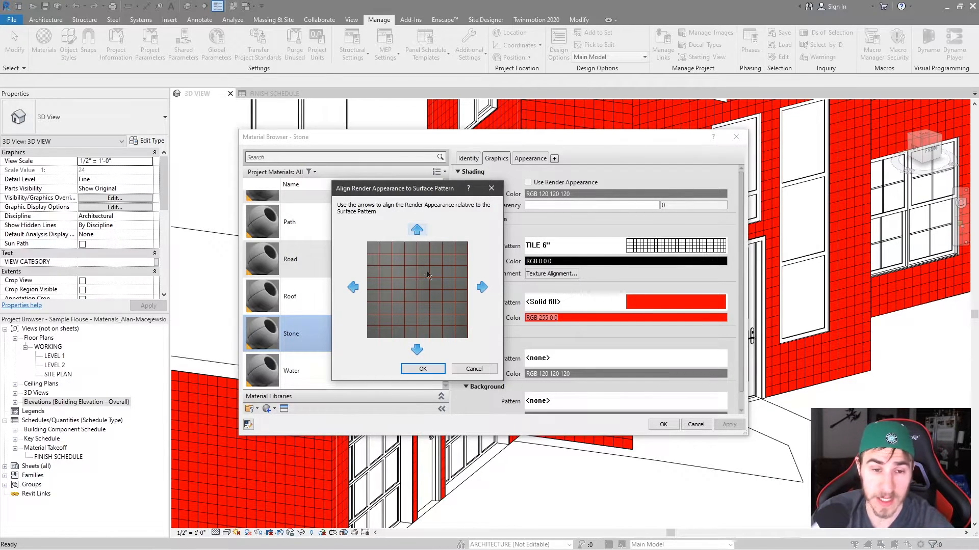
{"action": "left_click", "coordinate": [474, 369]}
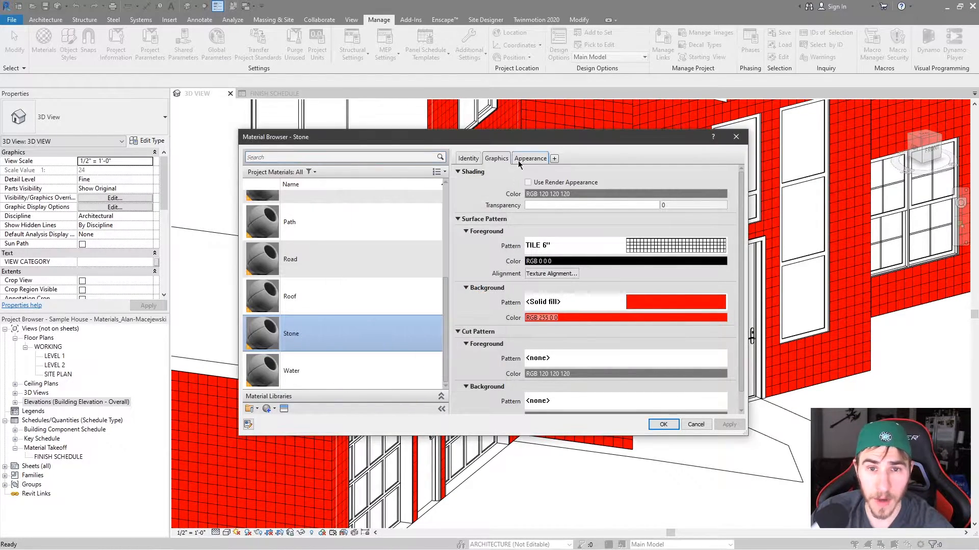
Check the Stone material's appearance image setting, try nudging its texture alignment left, right and up, cancel the alignment, and close the material.
{"action": "left_click", "coordinate": [530, 159]}
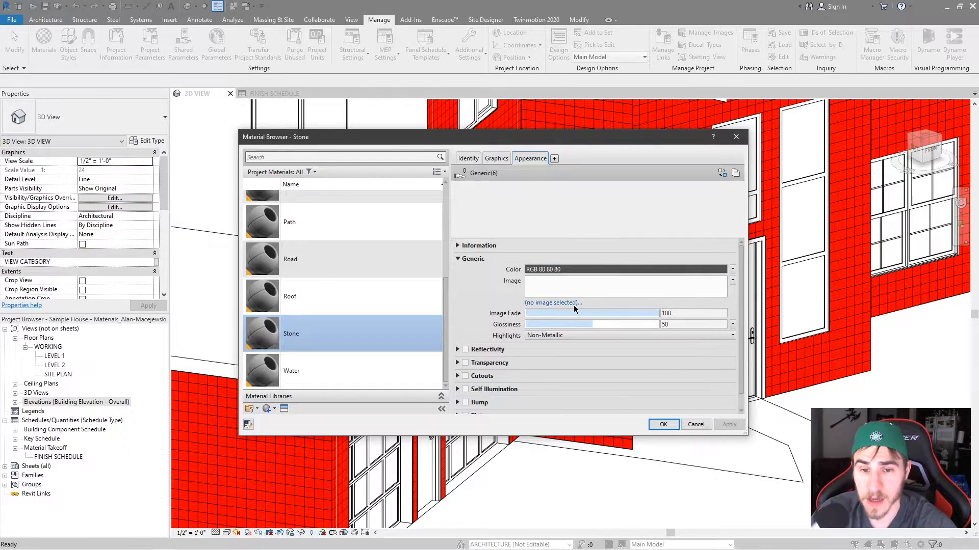
{"action": "left_click", "coordinate": [499, 159]}
{"action": "left_click", "coordinate": [552, 274]}
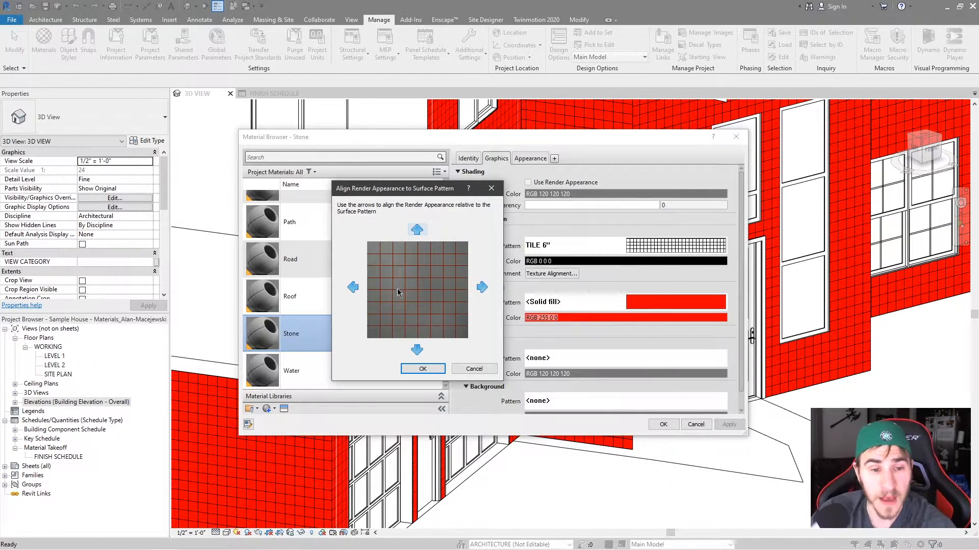
{"action": "left_click", "coordinate": [353, 287]}
{"action": "left_click", "coordinate": [481, 287]}
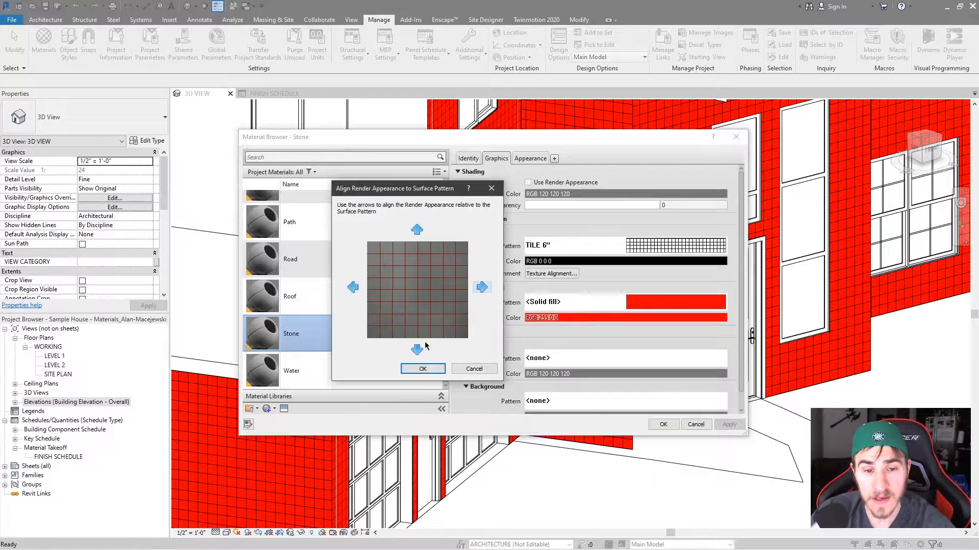
{"action": "left_click", "coordinate": [417, 229]}
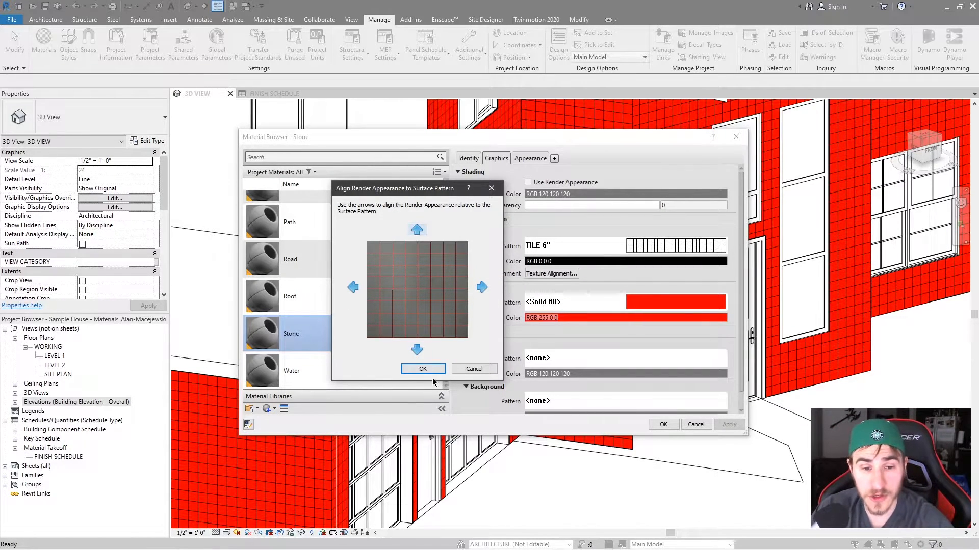
{"action": "left_click", "coordinate": [473, 370]}
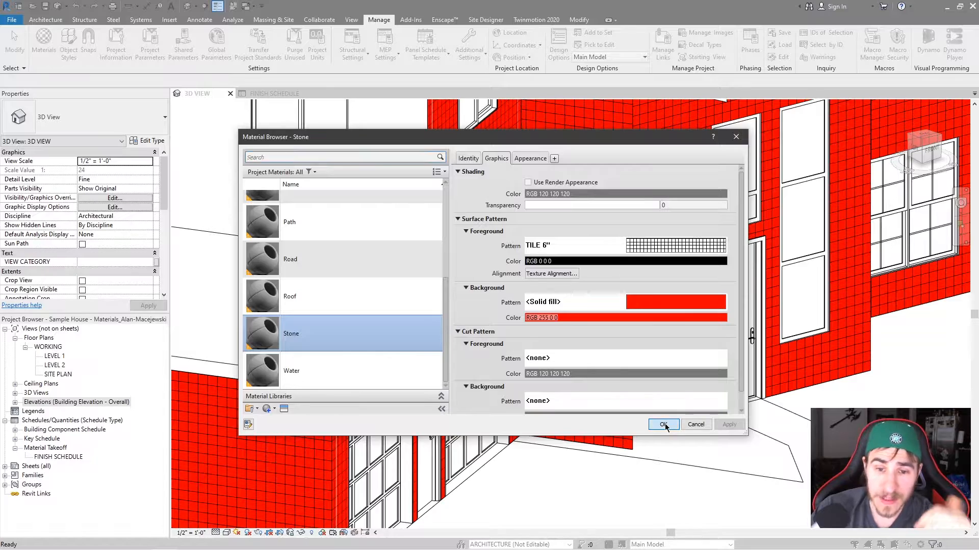
{"action": "left_click", "coordinate": [664, 424]}
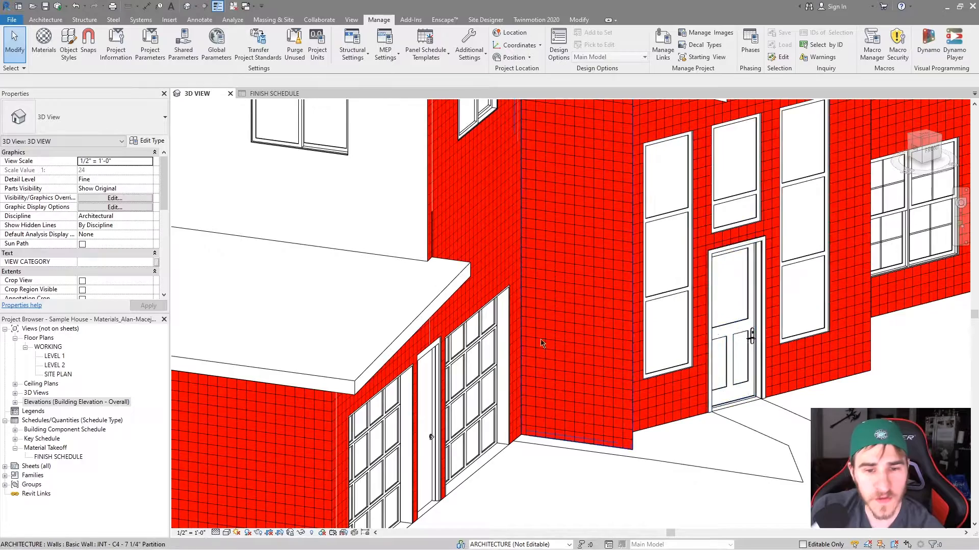
Reopen the Stone material and set its cut foreground pattern to the drafting pattern Stone - Cut.
{"action": "scroll", "coordinate": [550, 343], "scroll_direction": "down", "scroll_amount": 3}
{"action": "middle_click_drag", "start_coordinate": [573, 353], "coordinate": [595, 379]}
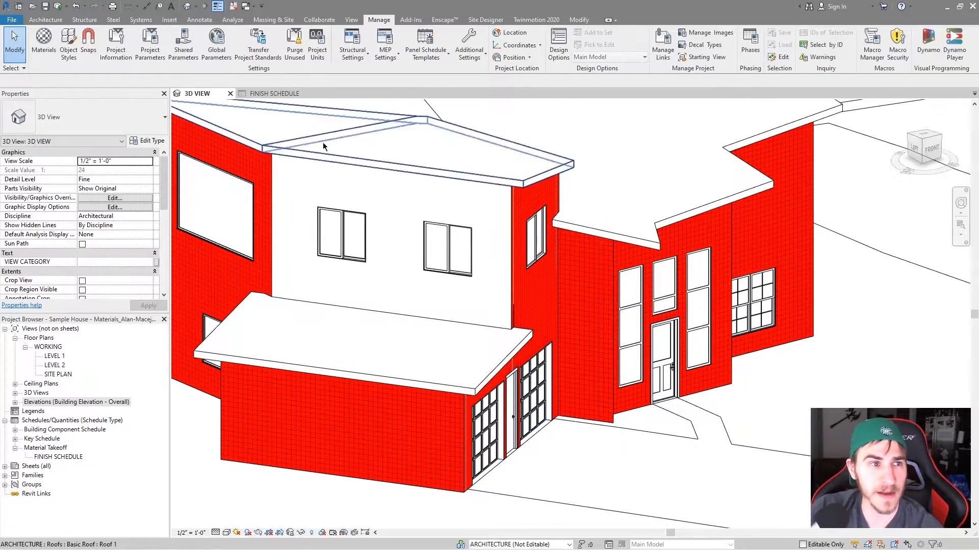
{"action": "left_click", "coordinate": [43, 43]}
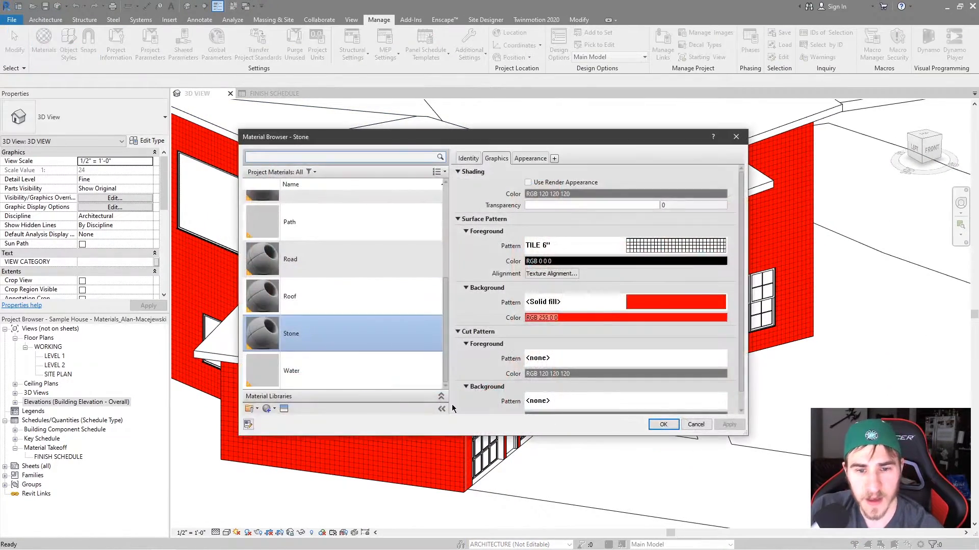
{"action": "scroll", "coordinate": [560, 356], "scroll_direction": "down", "scroll_amount": 1}
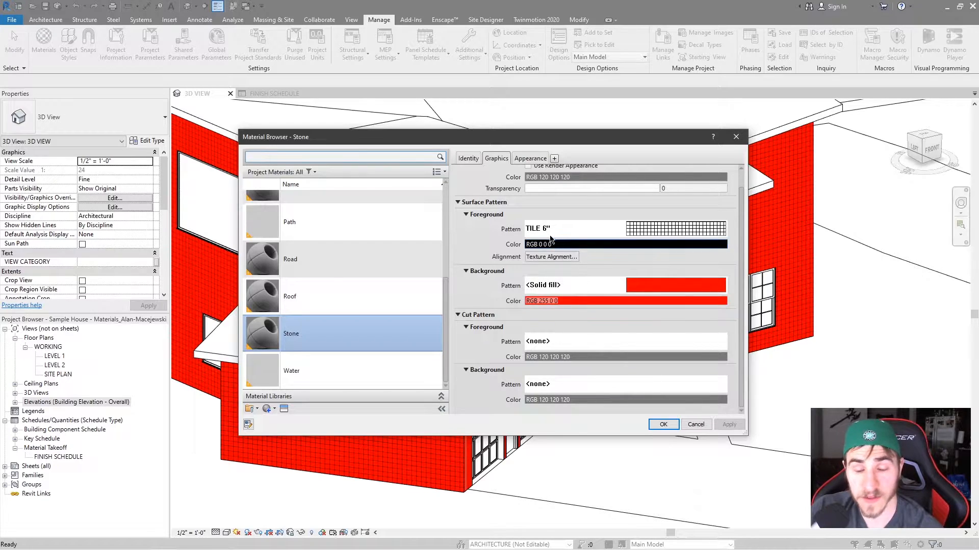
{"action": "left_click", "coordinate": [563, 335]}
{"action": "scroll", "coordinate": [414, 283], "scroll_direction": "down", "scroll_amount": 4}
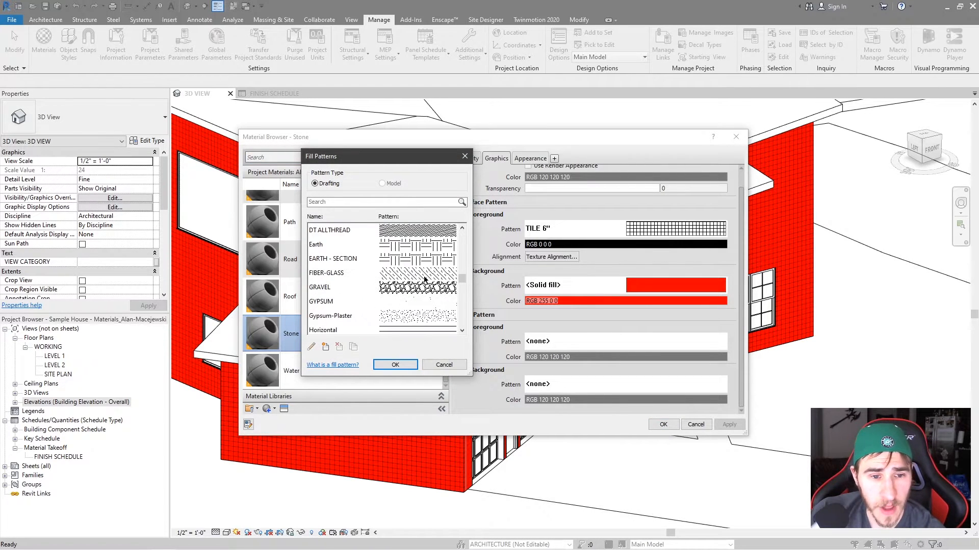
{"action": "scroll", "coordinate": [339, 311], "scroll_direction": "down", "scroll_amount": 5}
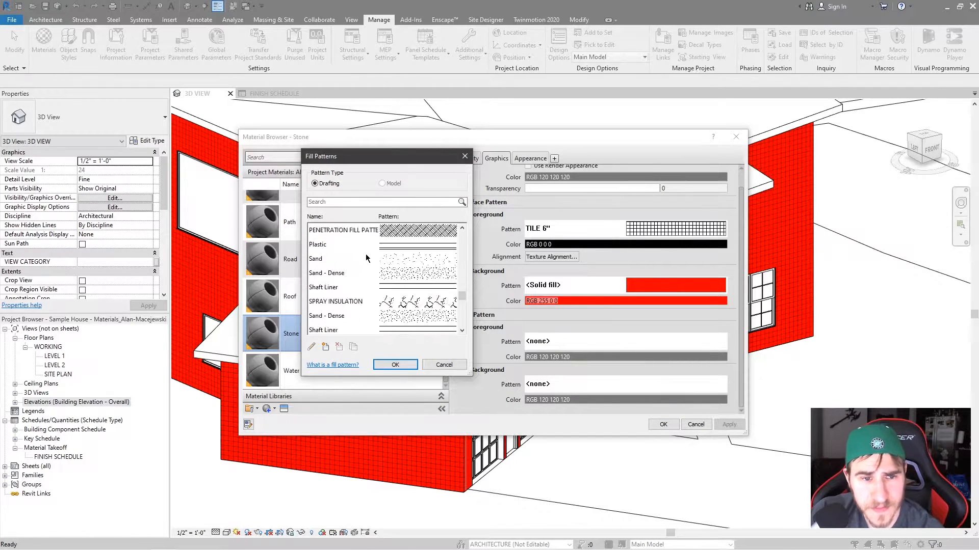
{"action": "left_click", "coordinate": [400, 329]}
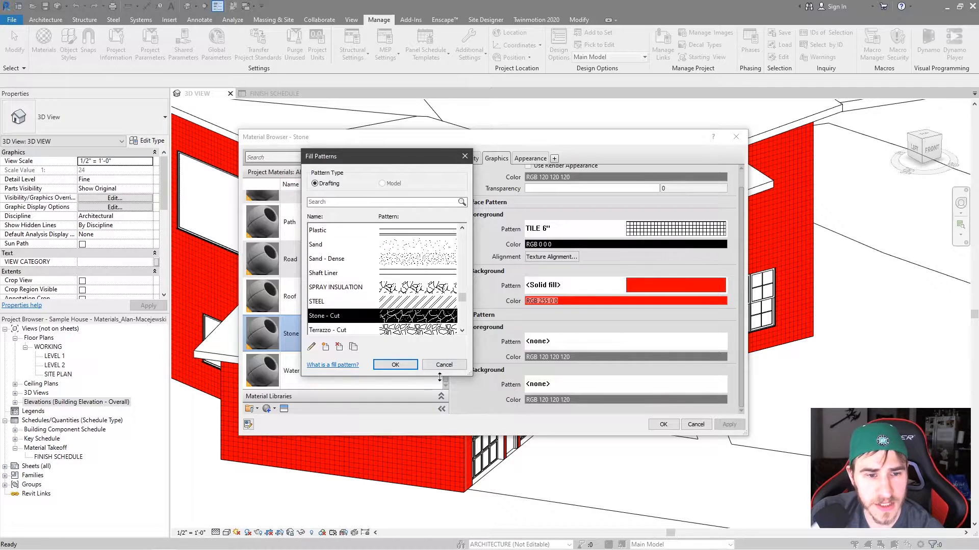
{"action": "left_click", "coordinate": [396, 365]}
Set the Stone material's cut background to a solid fill in blue RGB 0 128 255 and accept the material changes.
{"action": "left_click", "coordinate": [587, 386]}
{"action": "left_click", "coordinate": [385, 243]}
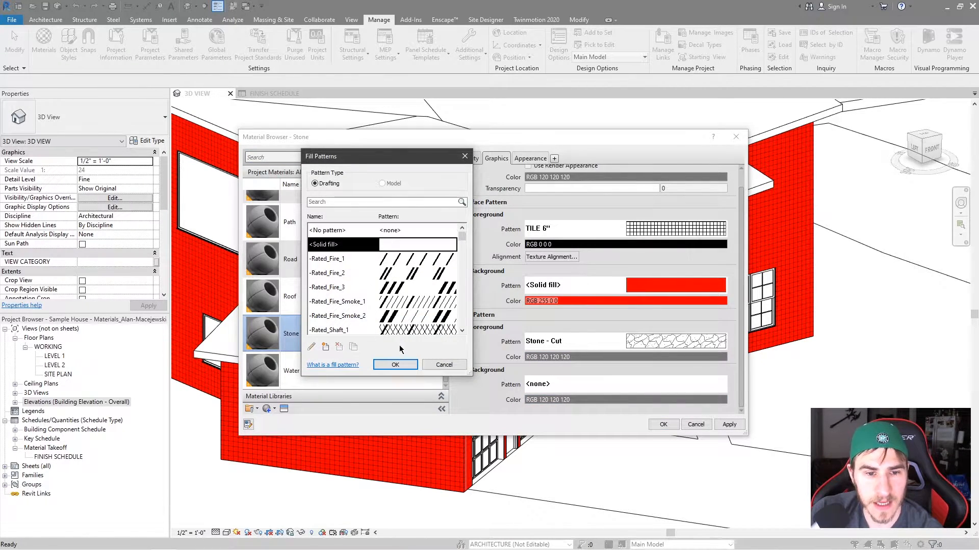
{"action": "left_click", "coordinate": [395, 365]}
{"action": "left_click", "coordinate": [691, 400]}
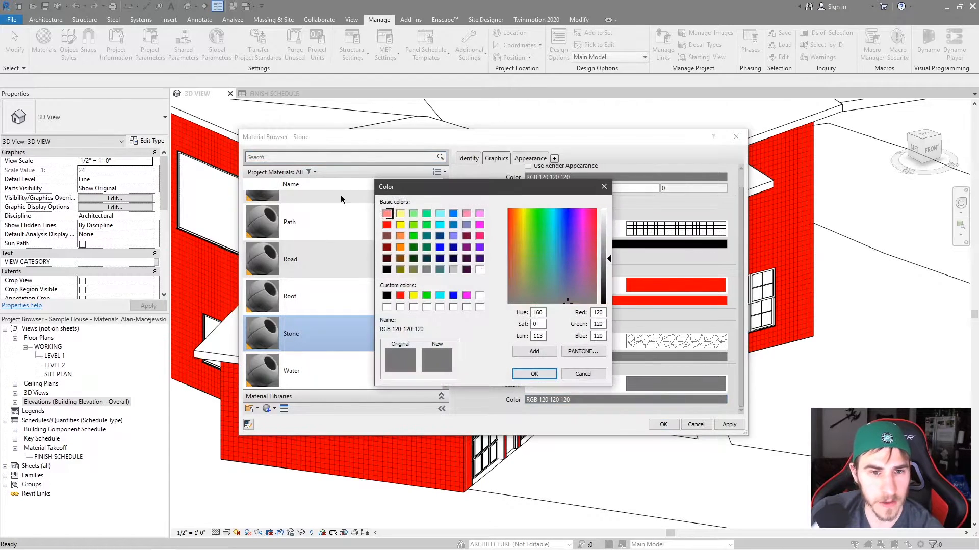
{"action": "left_click", "coordinate": [453, 213]}
{"action": "left_click", "coordinate": [529, 374]}
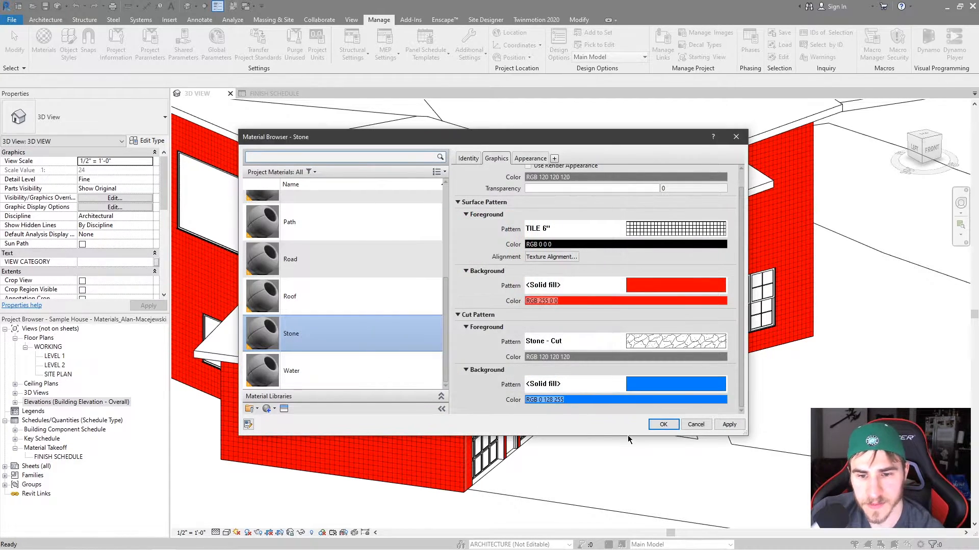
{"action": "left_click", "coordinate": [654, 425]}
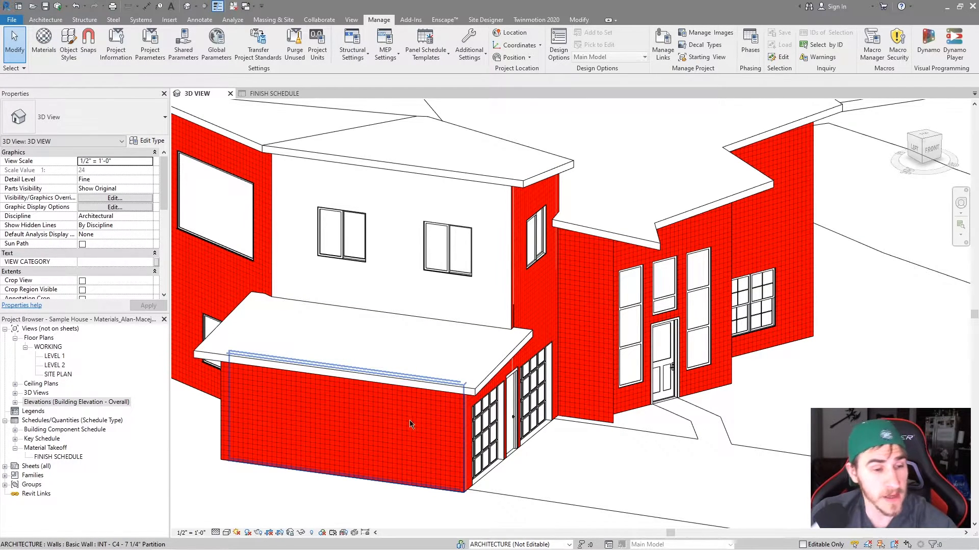
Open the LEVEL 1 floor plan and examine how the cut pattern displays in the exterior wall layers near the corners.
{"action": "double_click", "coordinate": [62, 357]}
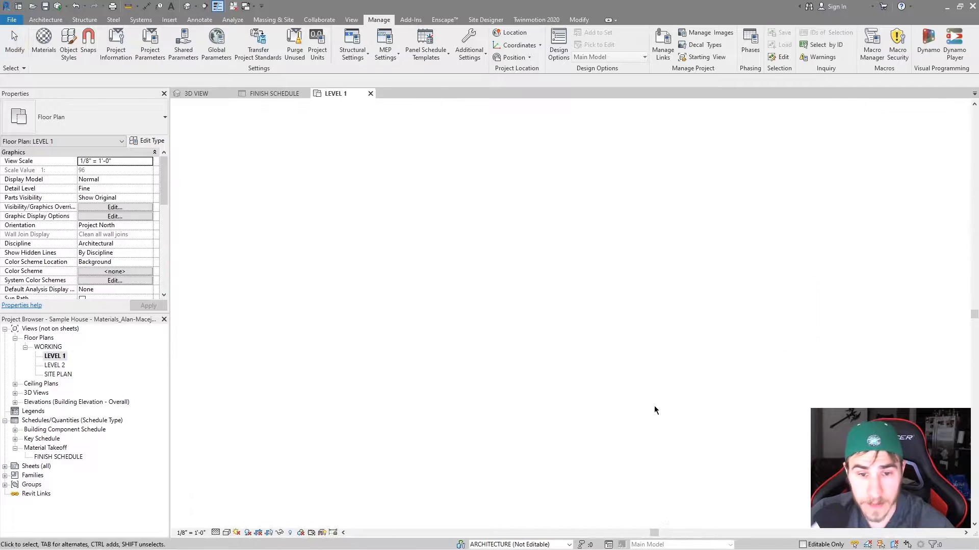
{"action": "scroll", "coordinate": [561, 418], "scroll_direction": "up", "scroll_amount": 10}
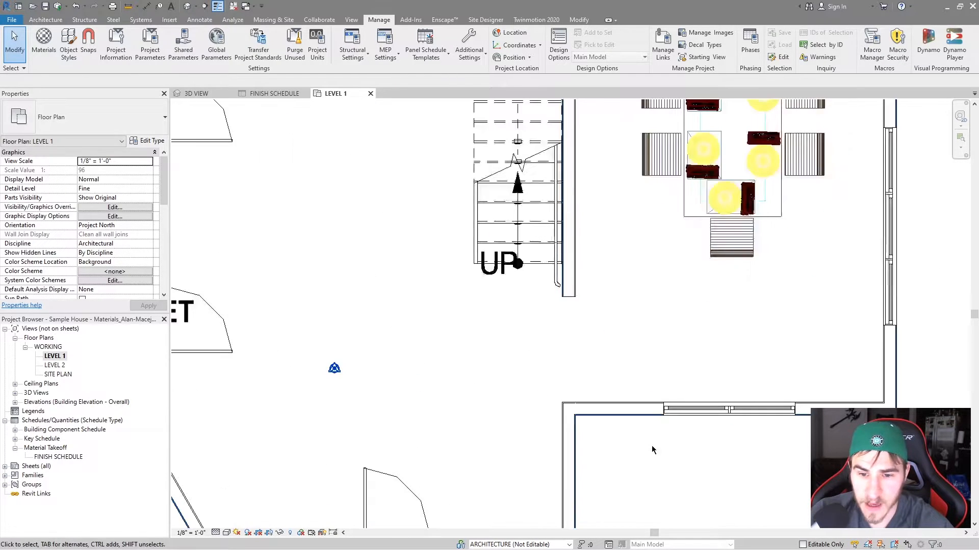
{"action": "scroll", "coordinate": [560, 396], "scroll_direction": "up", "scroll_amount": 5}
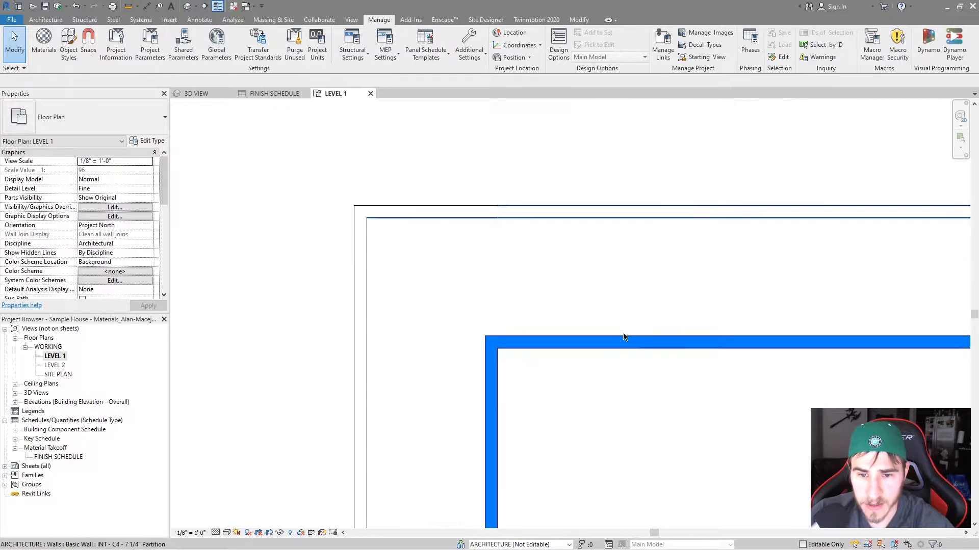
{"action": "middle_click_drag", "start_coordinate": [701, 347], "coordinate": [493, 331]}
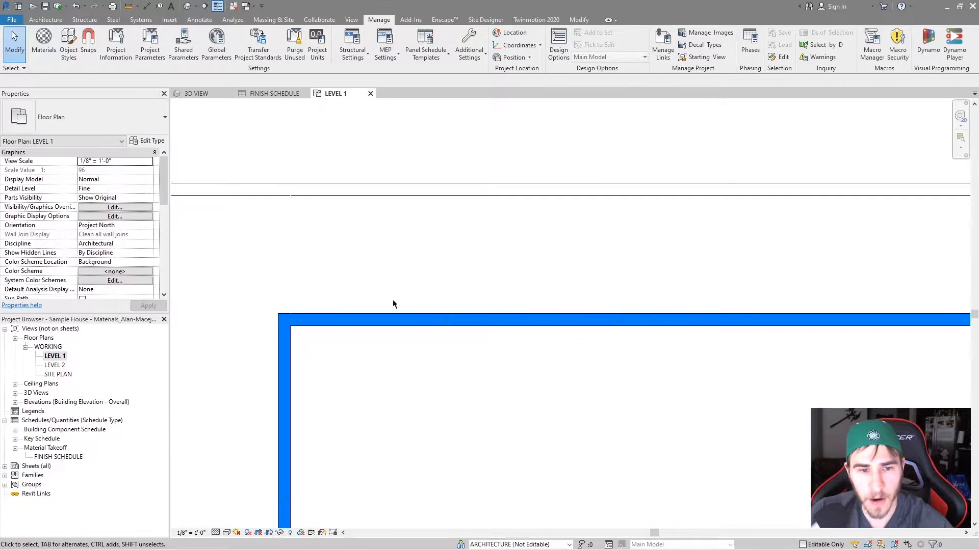
{"action": "scroll", "coordinate": [528, 329], "scroll_direction": "down", "scroll_amount": 2}
{"action": "scroll", "coordinate": [527, 329], "scroll_direction": "up", "scroll_amount": 3}
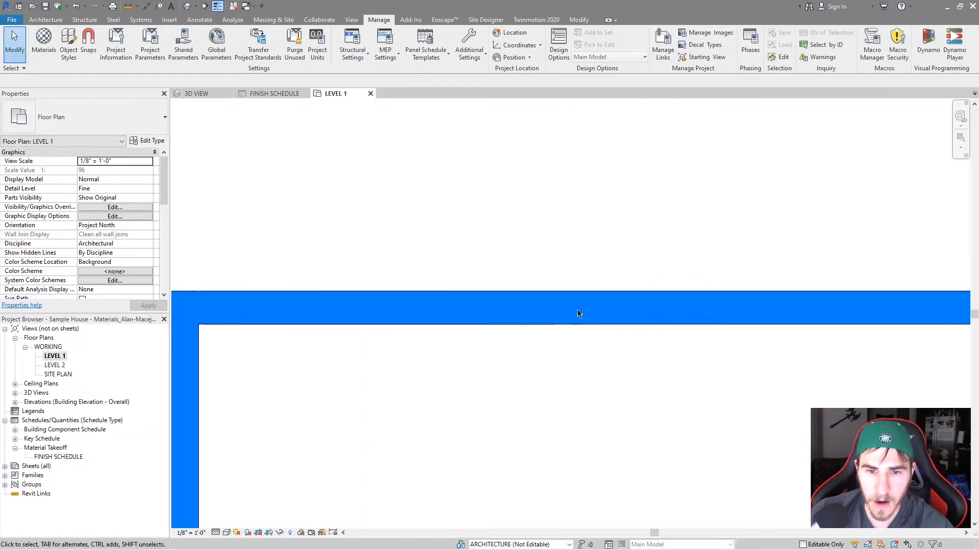
{"action": "scroll", "coordinate": [540, 318], "scroll_direction": "down", "scroll_amount": 1}
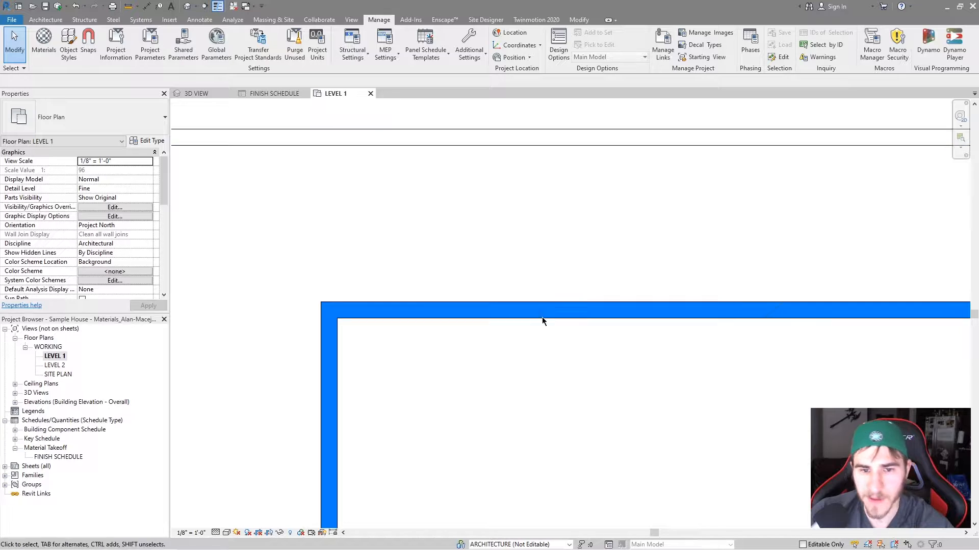
{"action": "scroll", "coordinate": [550, 311], "scroll_direction": "down", "scroll_amount": 3}
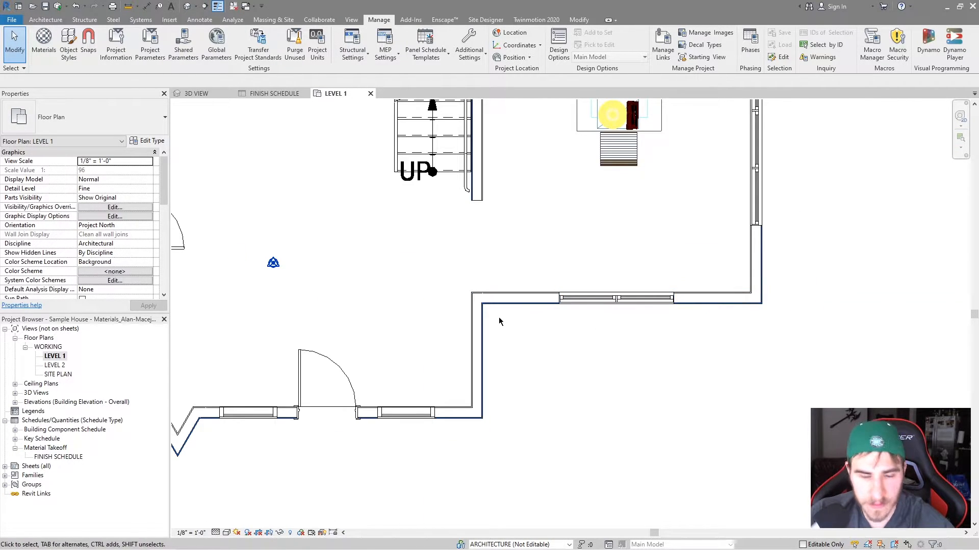
{"action": "scroll", "coordinate": [500, 319], "scroll_direction": "up", "scroll_amount": 3}
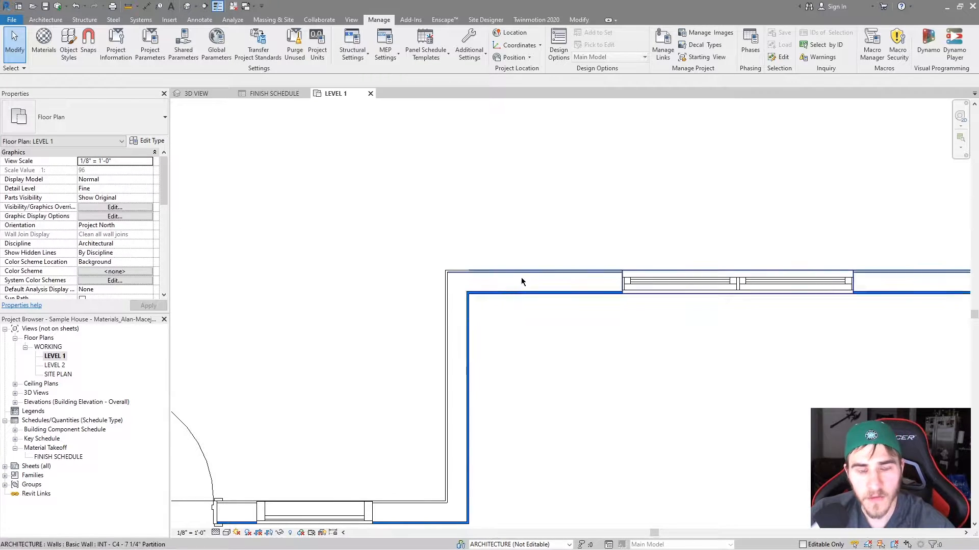
{"action": "scroll", "coordinate": [480, 288], "scroll_direction": "up", "scroll_amount": 2}
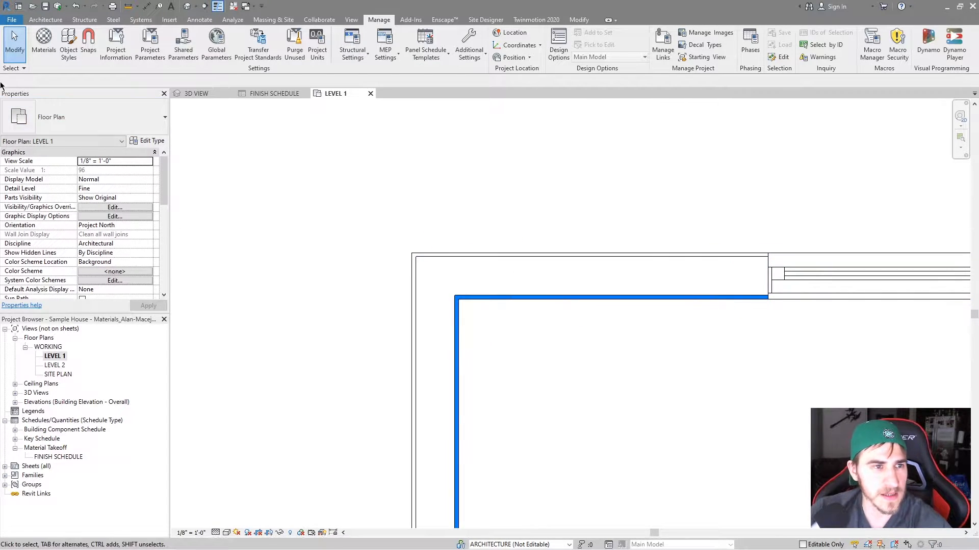
Assign the Stone material to the 6" Structure [1] layer of the INT - C4 - 7 1/4" Partition wall type and accept the changes.
{"action": "left_click", "coordinate": [43, 43]}
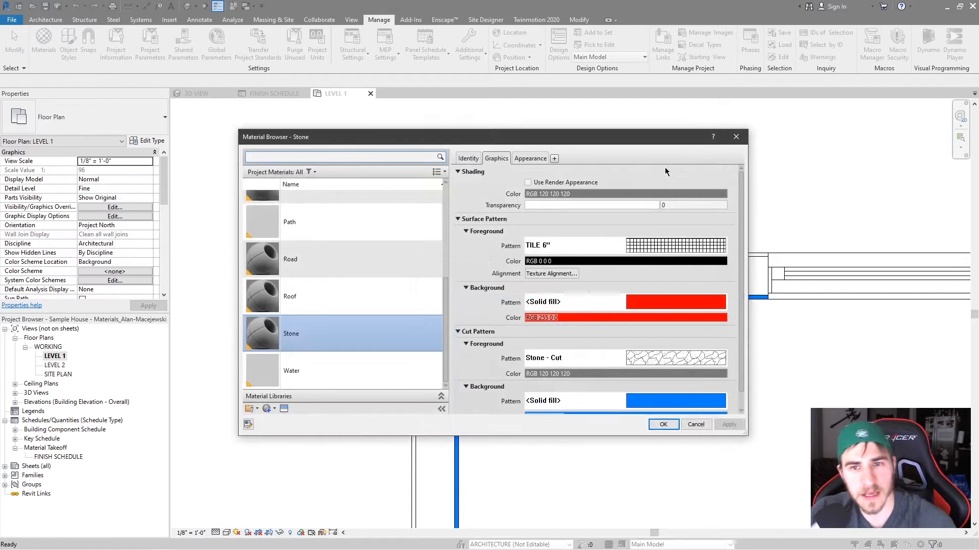
{"action": "left_click", "coordinate": [736, 137]}
{"action": "left_click", "coordinate": [558, 299]}
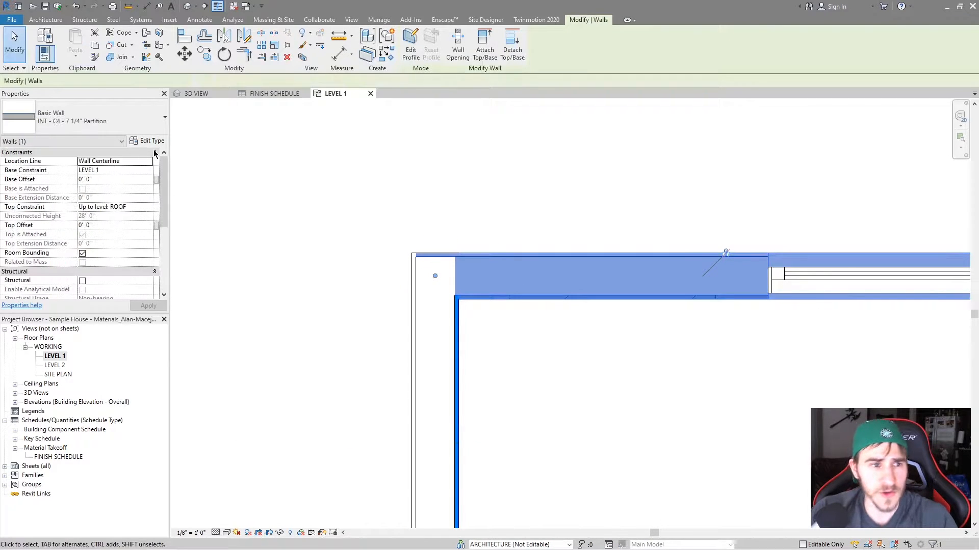
{"action": "left_click", "coordinate": [147, 140]}
{"action": "left_click", "coordinate": [605, 234]}
{"action": "left_click", "coordinate": [420, 257]}
{"action": "left_click", "coordinate": [452, 222]}
{"action": "key", "text": "ctrl+c"}
{"action": "left_click", "coordinate": [460, 239]}
{"action": "key", "text": "ctrl+v"}
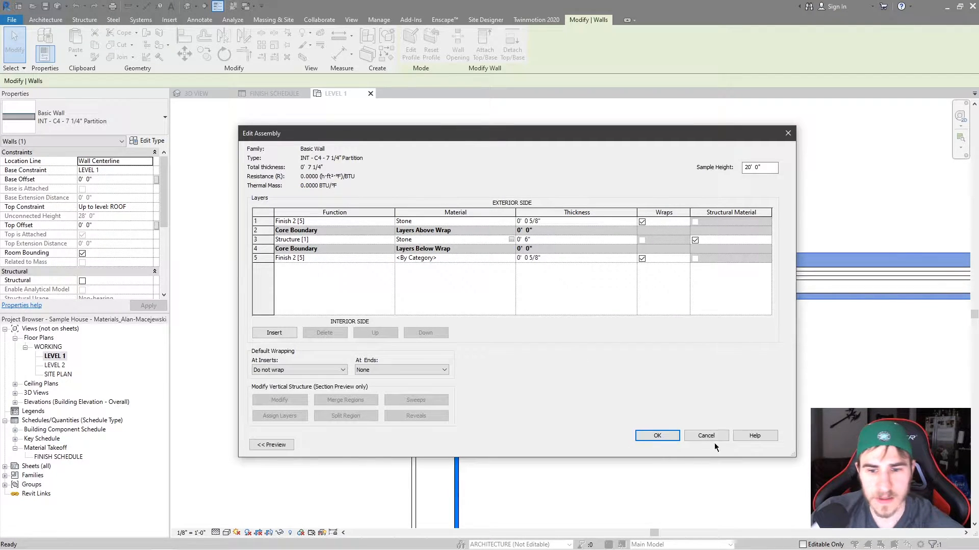
{"action": "left_click", "coordinate": [657, 435]}
{"action": "left_click", "coordinate": [671, 445]}
{"action": "left_click", "coordinate": [547, 349]}
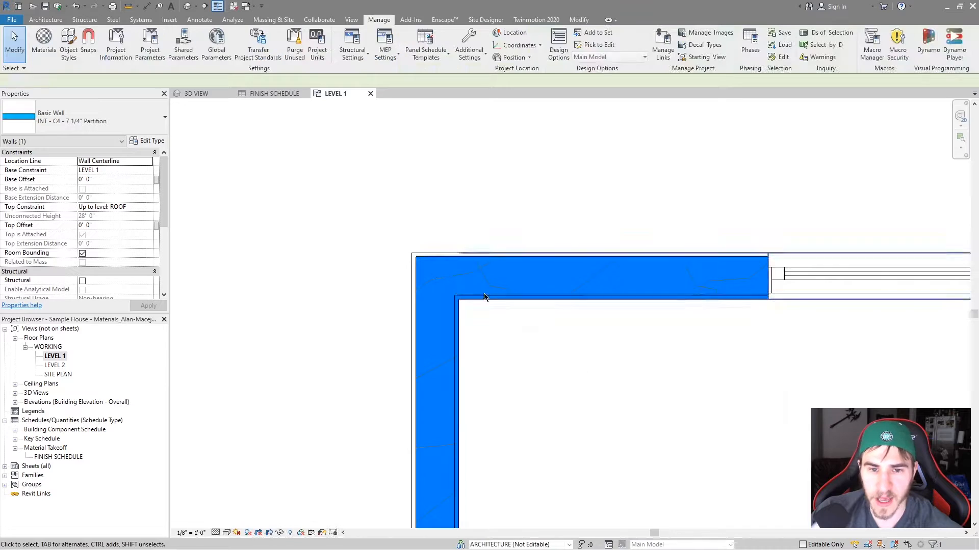
Reopen the Stone material and set its cut foreground color to black, RGB 0 0 0.
{"action": "scroll", "coordinate": [595, 317], "scroll_direction": "up", "scroll_amount": 1}
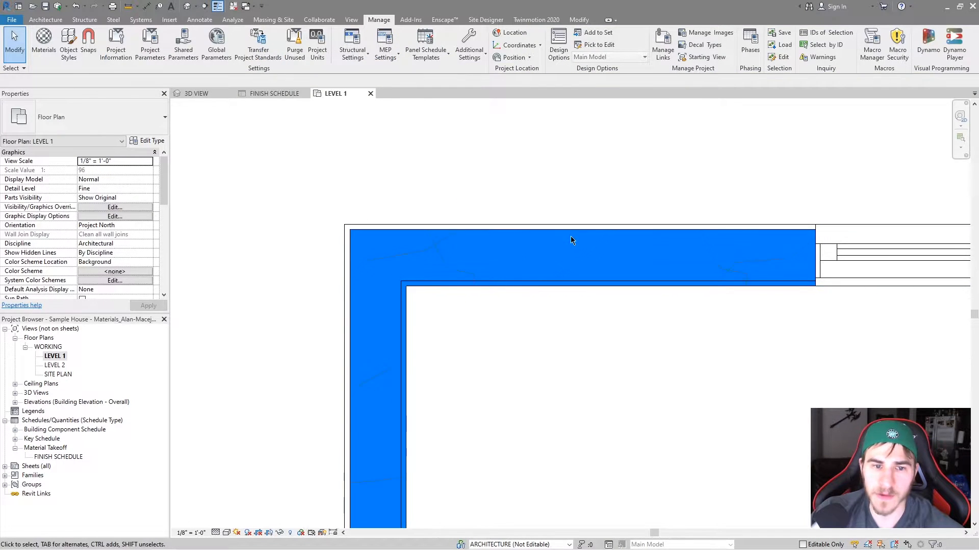
{"action": "left_click", "coordinate": [44, 41]}
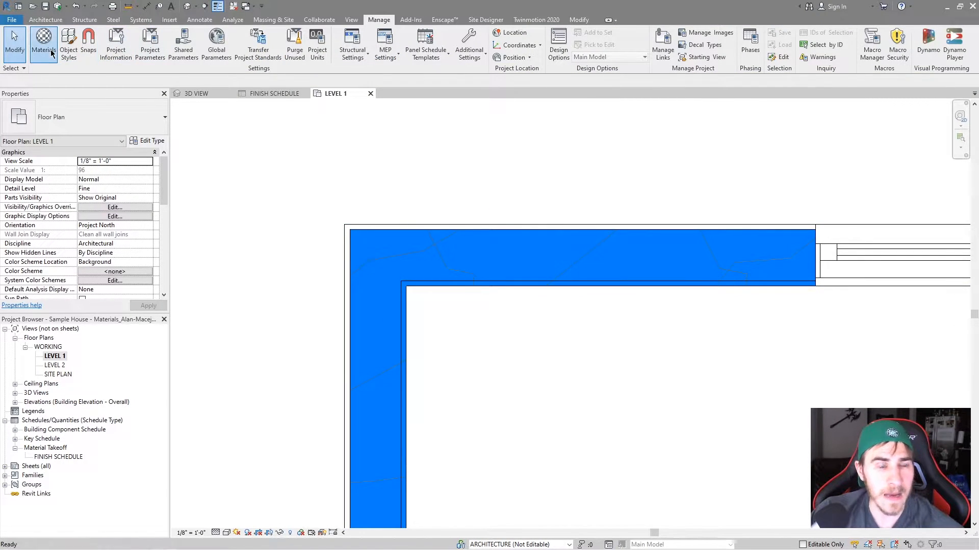
{"action": "left_click", "coordinate": [602, 357]}
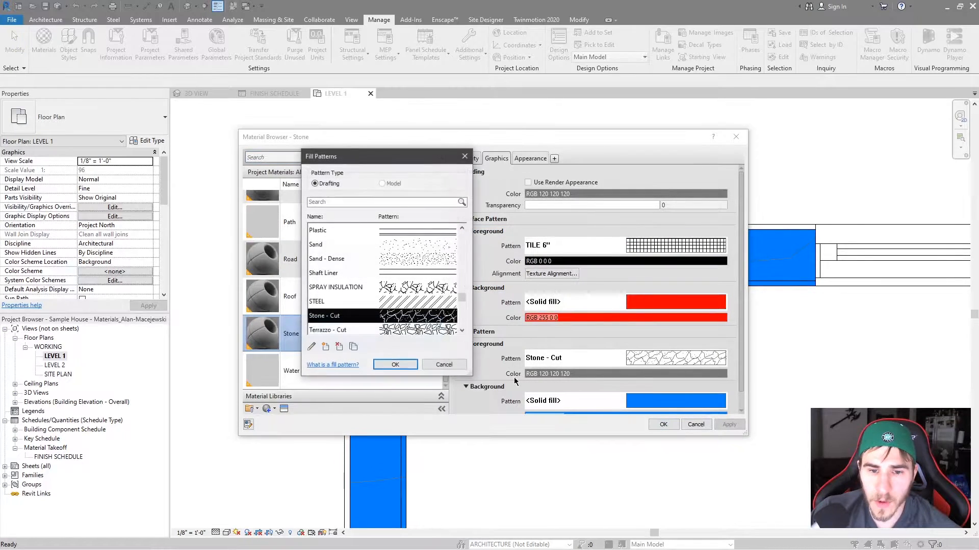
{"action": "left_click", "coordinate": [451, 365]}
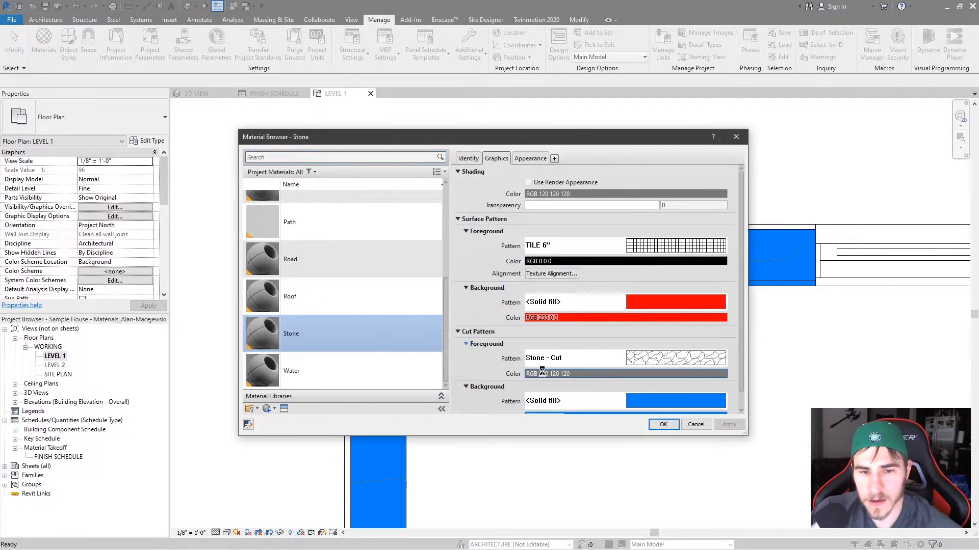
{"action": "left_click", "coordinate": [534, 373]}
{"action": "left_click", "coordinate": [387, 296]}
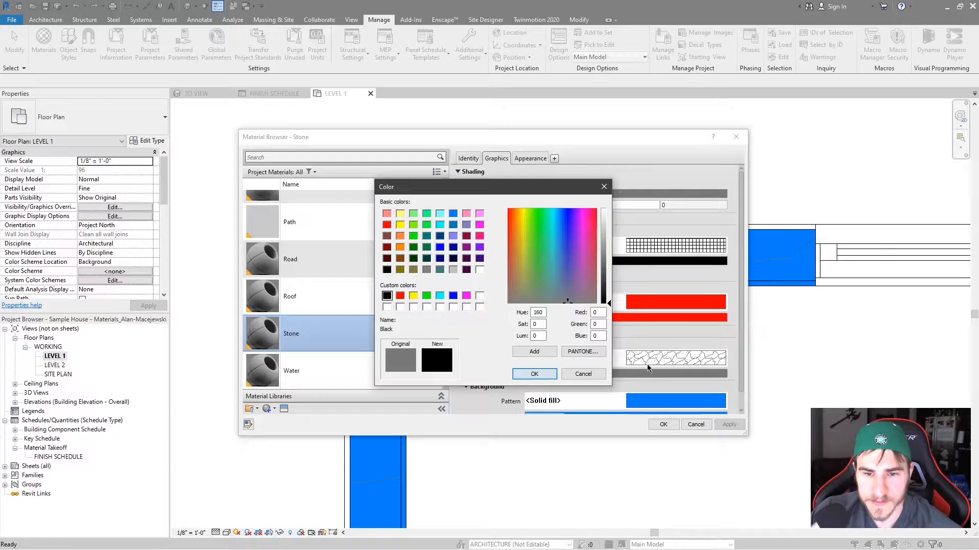
{"action": "left_click", "coordinate": [534, 373]}
Edit the Stone - Cut drafting pattern of the cut foreground and set its import scale to .5.
{"action": "left_click", "coordinate": [611, 359]}
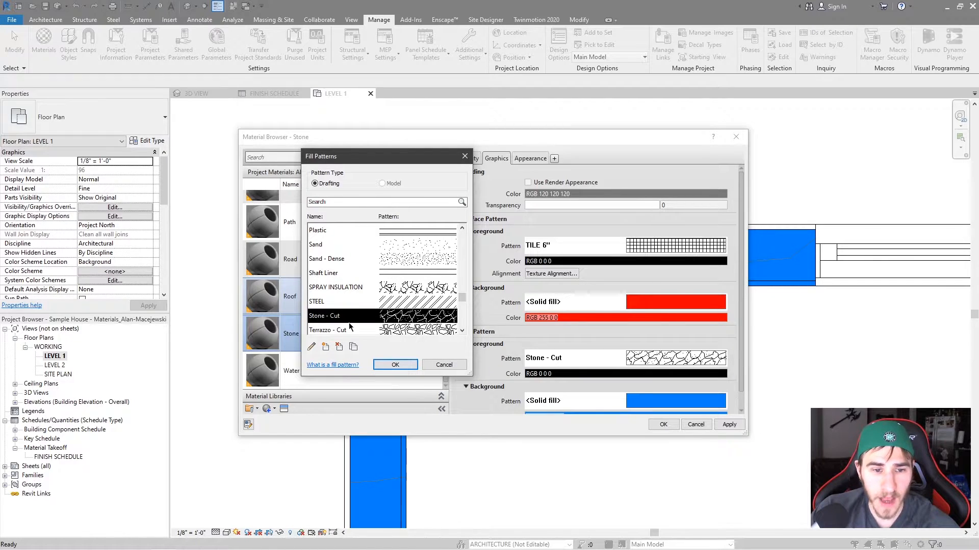
{"action": "left_click", "coordinate": [311, 346]}
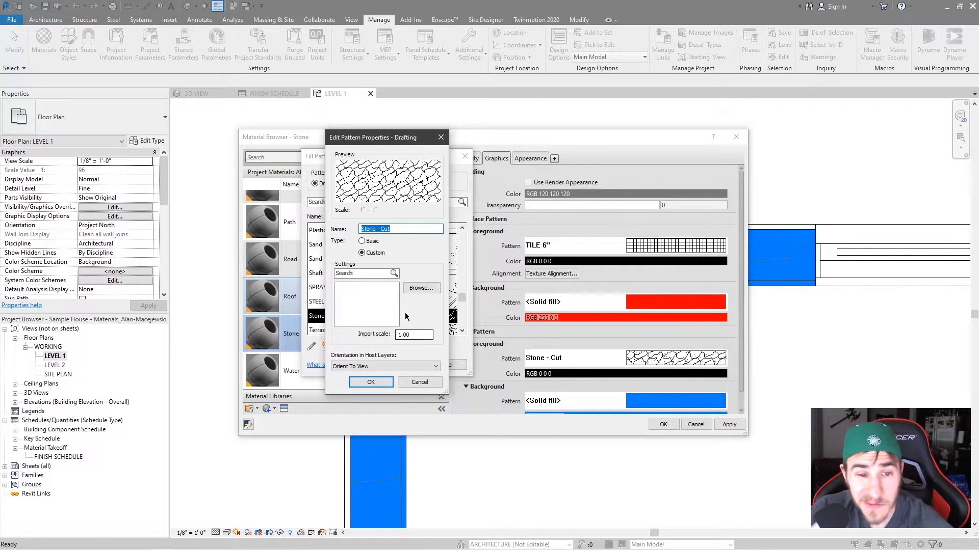
{"action": "double_click", "coordinate": [406, 335]}
{"action": "type", "text": ".5"}
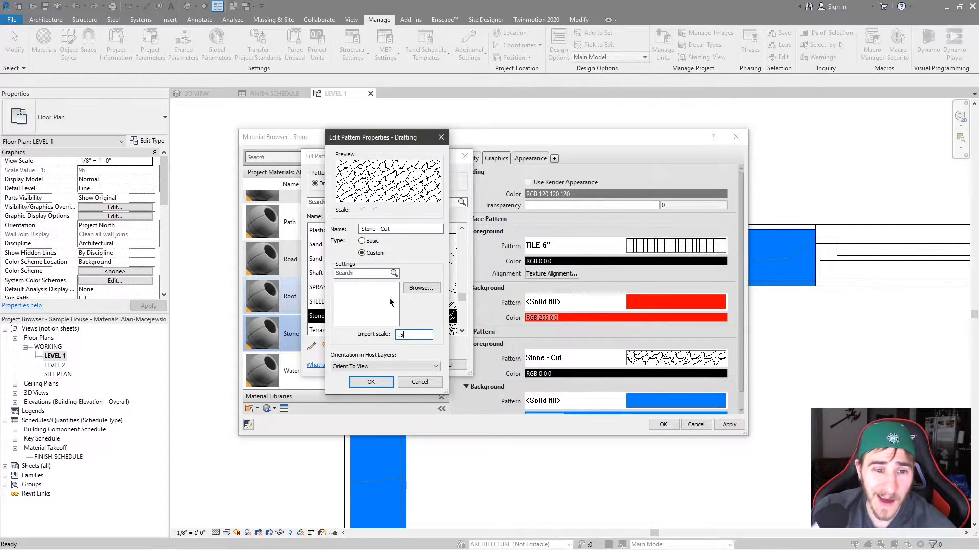
Try Align with element as the Stone - Cut pattern's orientation in host layers.
{"action": "left_click", "coordinate": [420, 366]}
{"action": "left_click", "coordinate": [434, 372]}
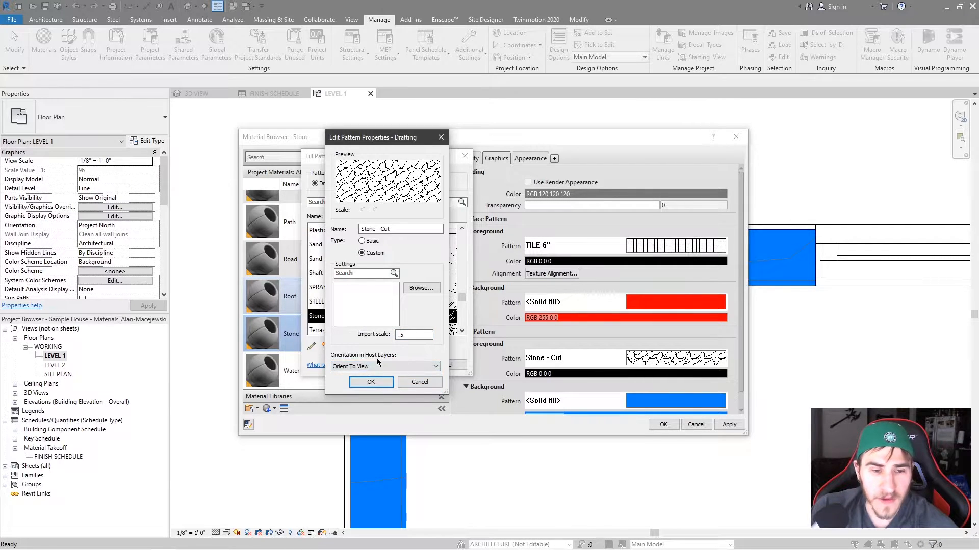
{"action": "left_click", "coordinate": [356, 367]}
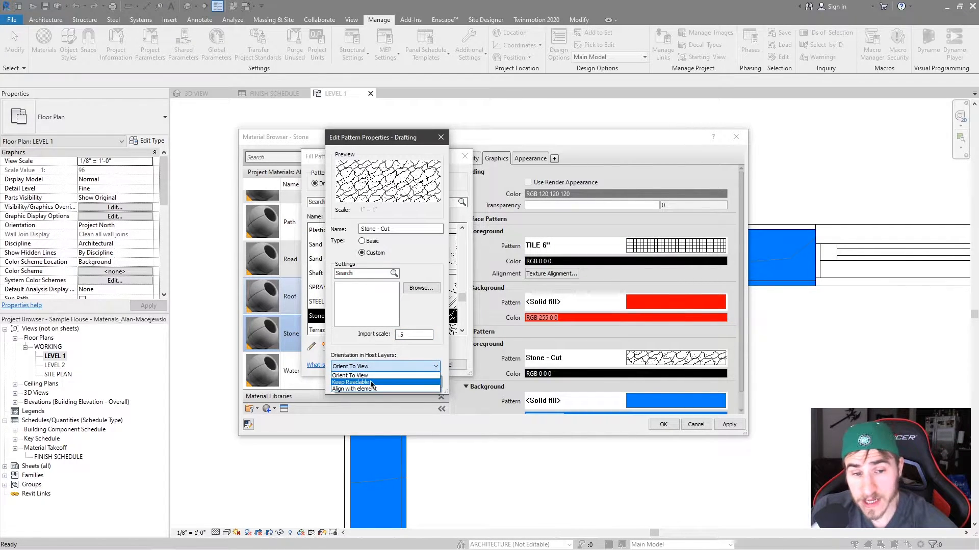
{"action": "left_click", "coordinate": [344, 376]}
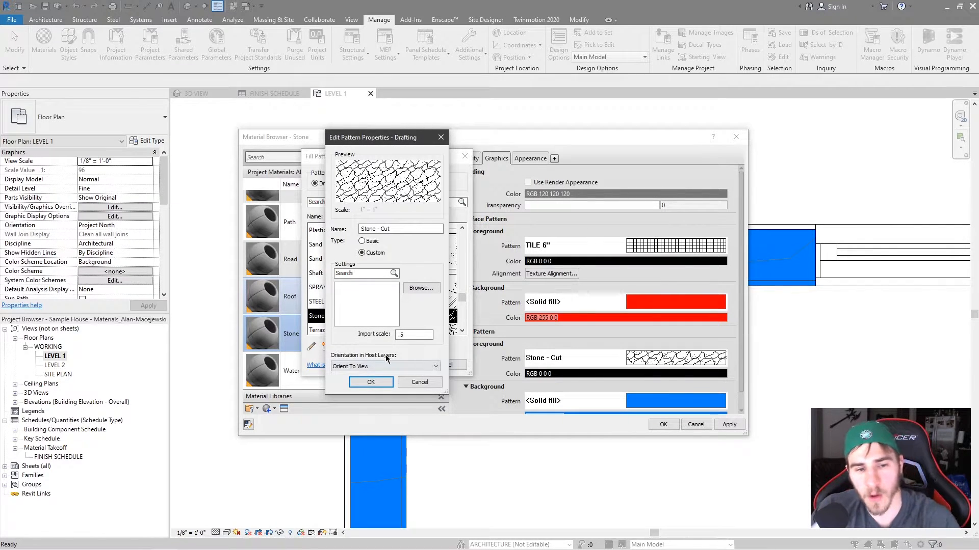
{"action": "left_click", "coordinate": [371, 365]}
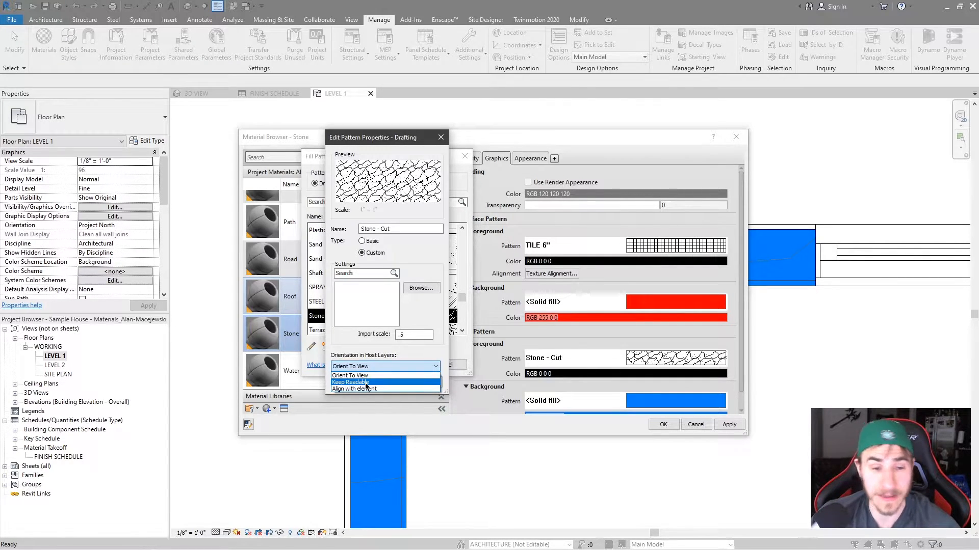
{"action": "left_click", "coordinate": [359, 390]}
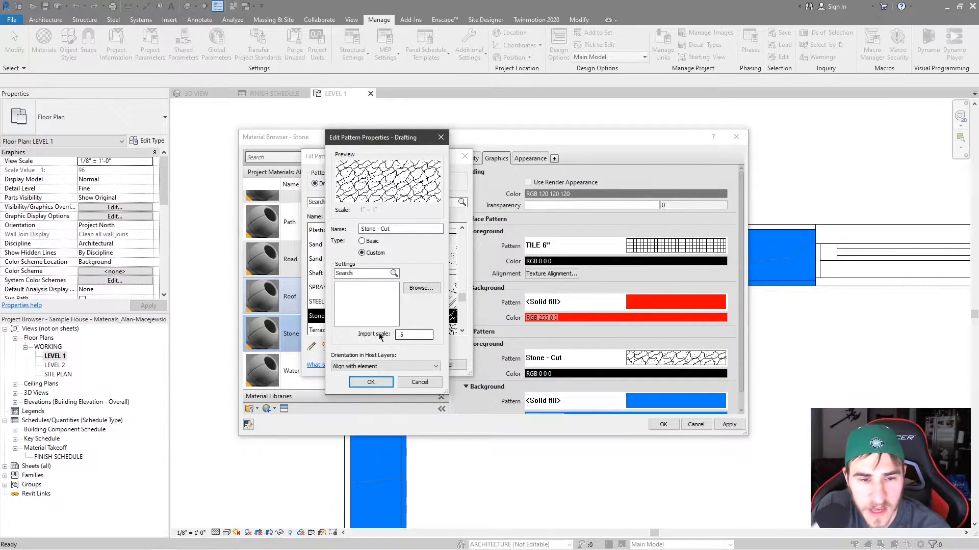
Set the Stone - Cut pattern's orientation in host layers to Orient To View and apply it to check the wall's cut pattern.
{"action": "left_click", "coordinate": [391, 368]}
{"action": "left_click", "coordinate": [366, 376]}
{"action": "left_click", "coordinate": [384, 381]}
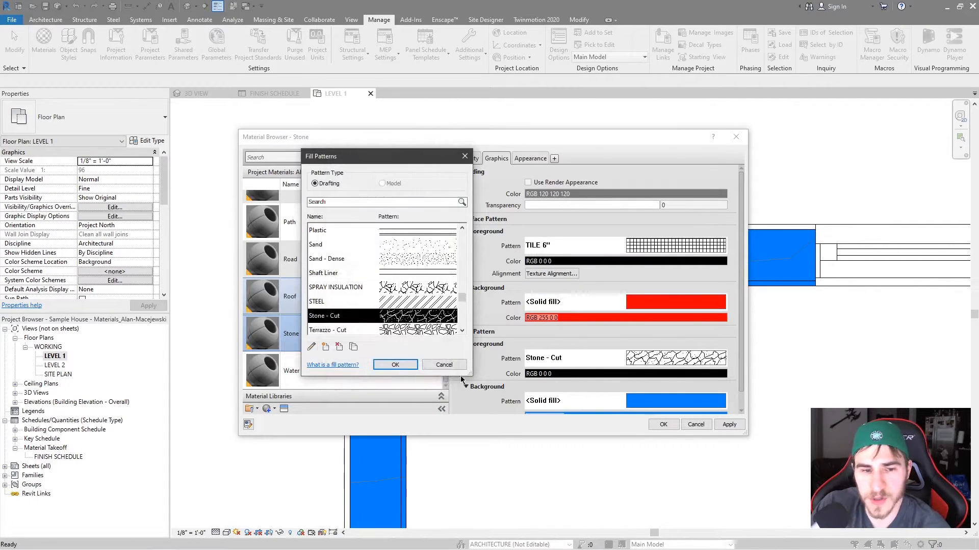
{"action": "left_click", "coordinate": [395, 365]}
{"action": "left_click", "coordinate": [729, 424]}
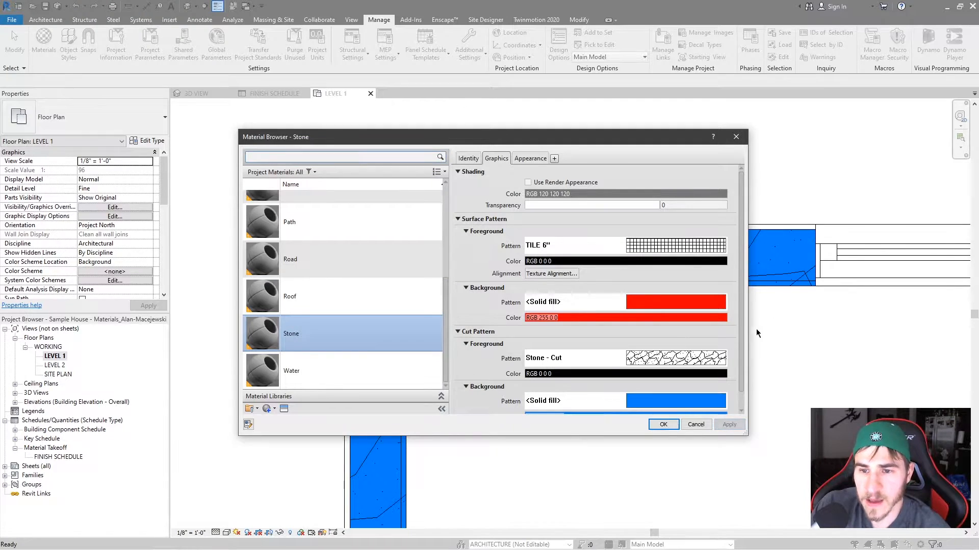
{"action": "left_click_drag", "start_coordinate": [602, 136], "coordinate": [217, 115]}
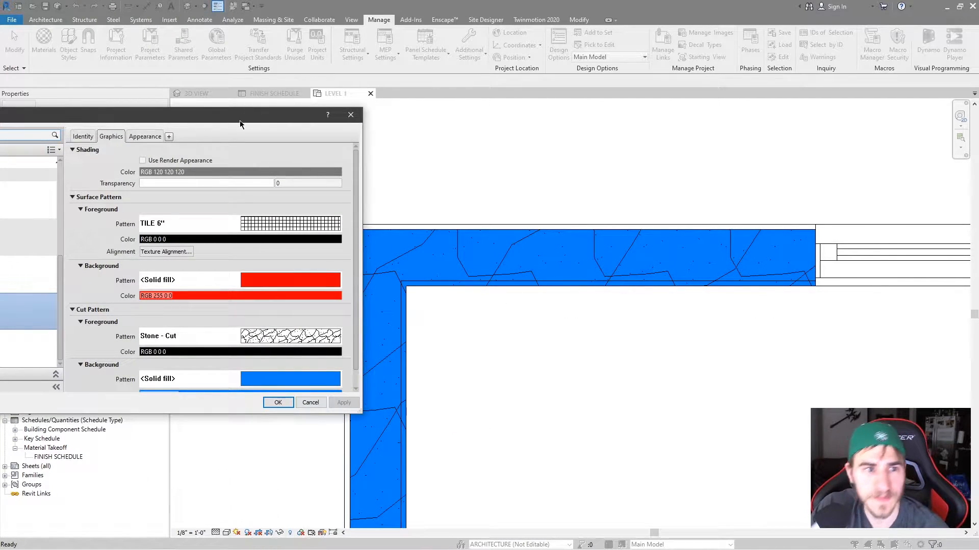
{"action": "left_click_drag", "start_coordinate": [240, 122], "coordinate": [768, 119]}
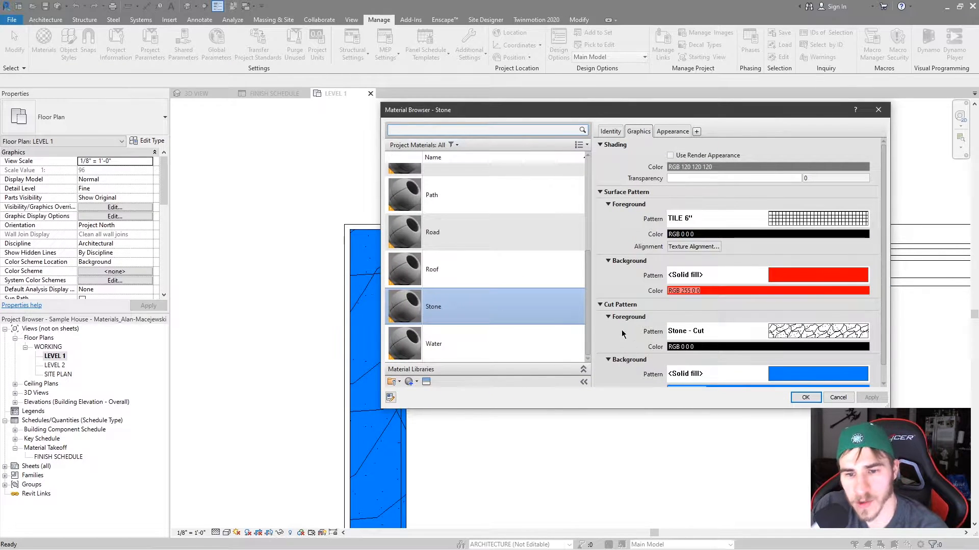
Review the fill patterns for Stone's cut foreground, keeping Stone - Cut, and open those for its surface foreground.
{"action": "scroll", "coordinate": [824, 343], "scroll_direction": "down", "scroll_amount": 1}
{"action": "left_click", "coordinate": [811, 315]}
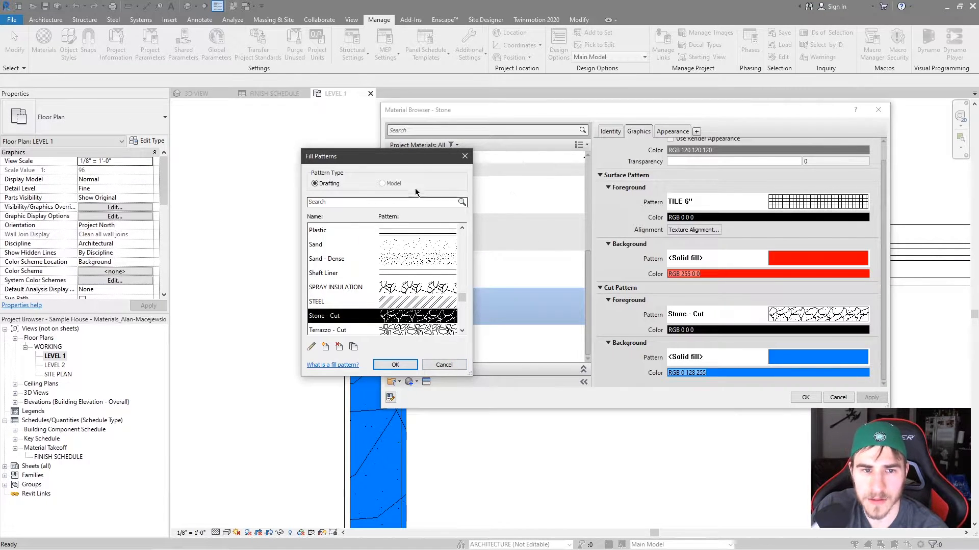
{"action": "left_click", "coordinate": [453, 365]}
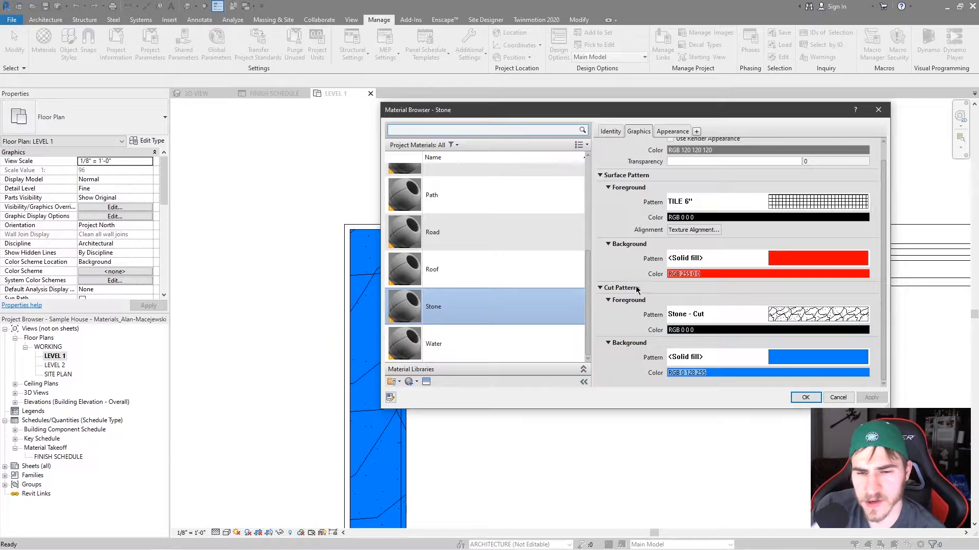
{"action": "left_click", "coordinate": [775, 316]}
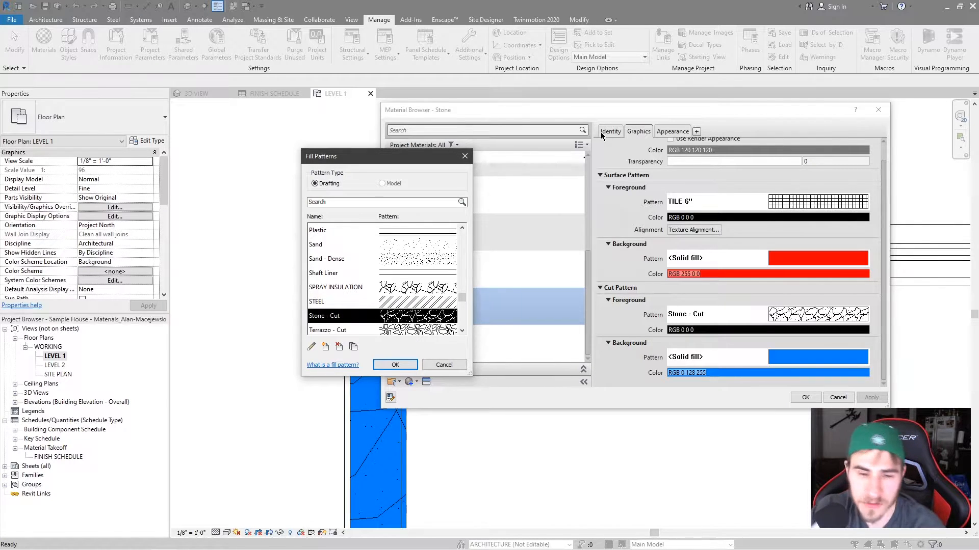
{"action": "left_click", "coordinate": [381, 363]}
{"action": "left_click", "coordinate": [690, 202]}
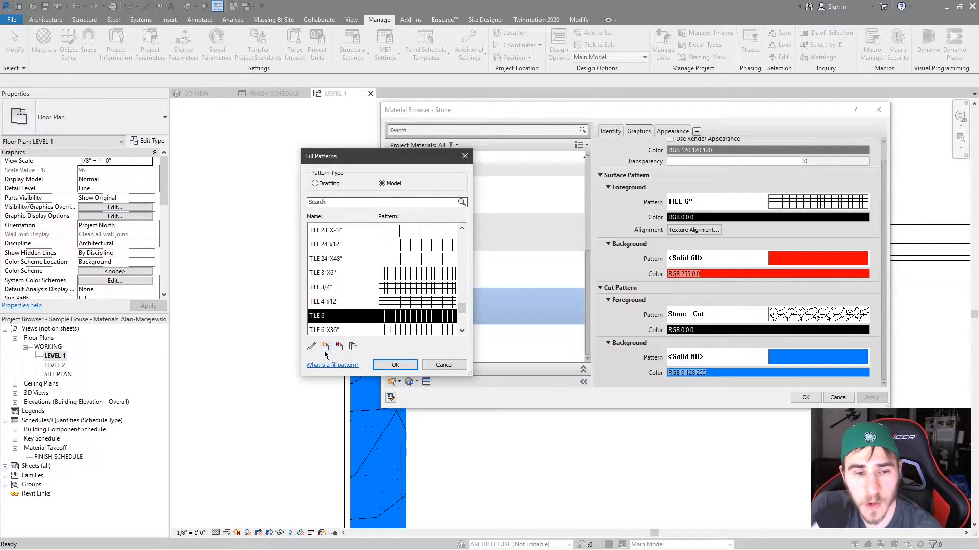
Try a 45° line angle on the TILE 6" model pattern, return it to 0 and discard the edit.
{"action": "left_click", "coordinate": [312, 348]}
{"action": "left_click_drag", "start_coordinate": [375, 142], "coordinate": [541, 141]}
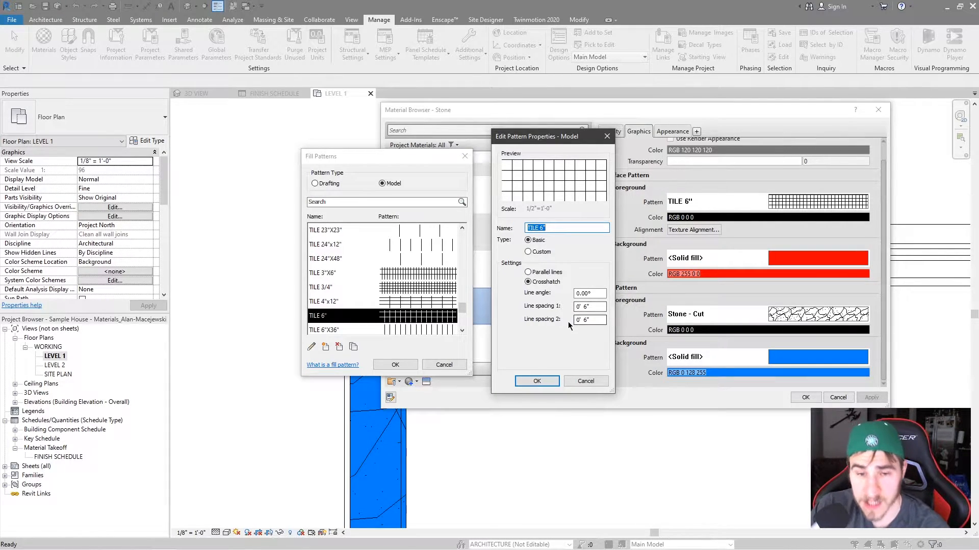
{"action": "left_click_drag", "start_coordinate": [596, 294], "coordinate": [564, 297]}
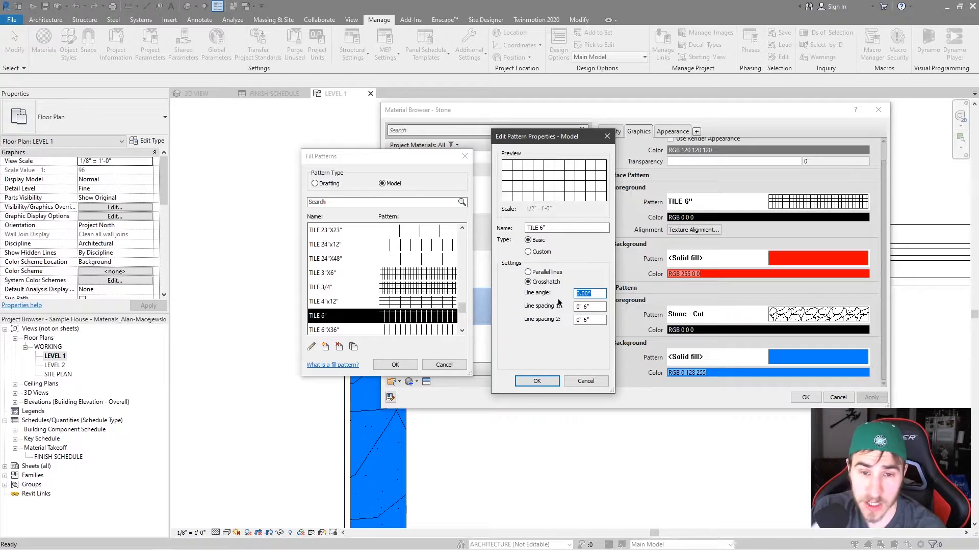
{"action": "type", "text": "45"}
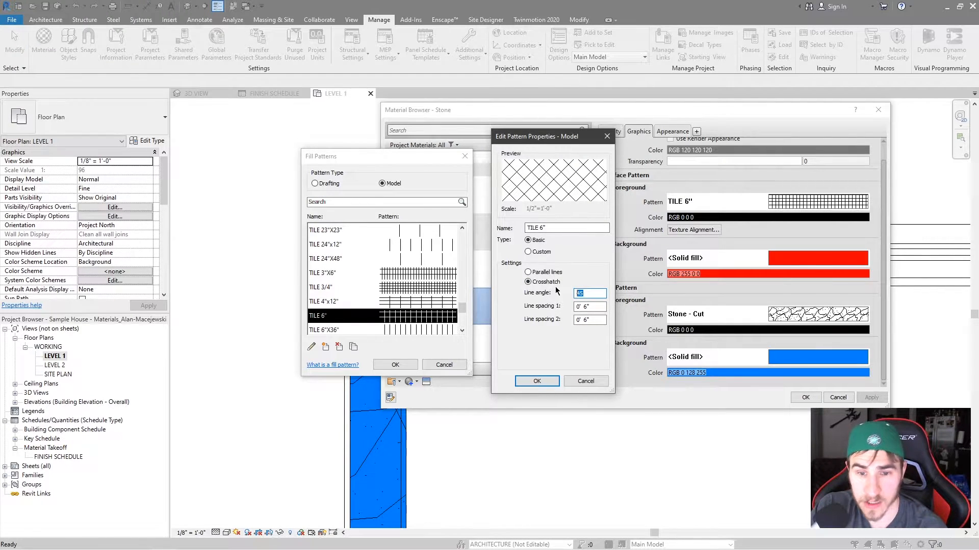
{"action": "key", "text": "BackSpace"}
{"action": "key", "text": "BackSpace"}
{"action": "type", "text": "0"}
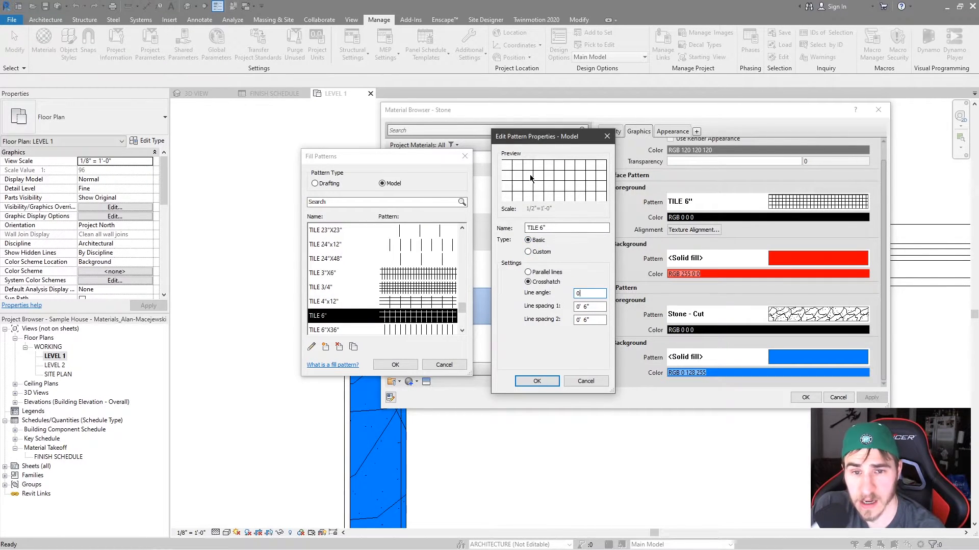
{"action": "left_click", "coordinate": [587, 382]}
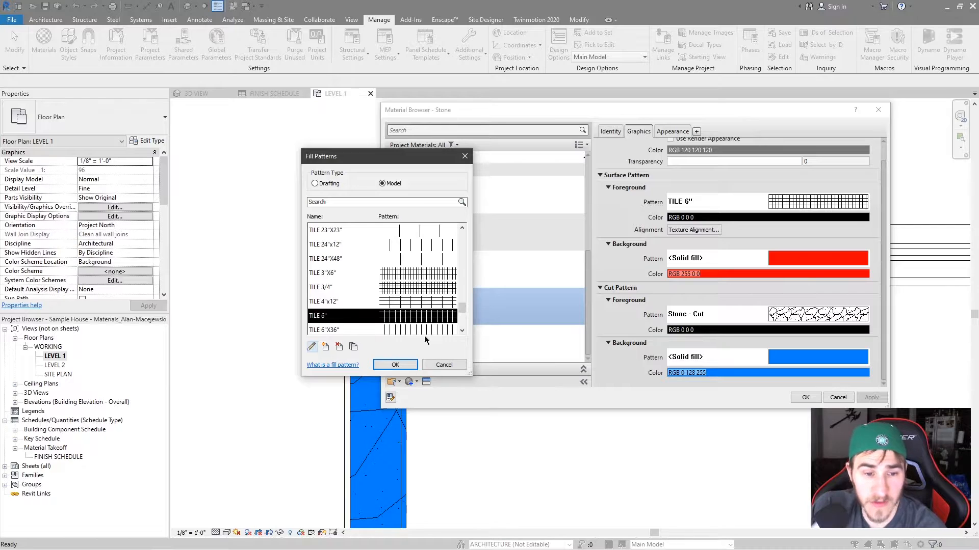
Create a model surface pattern named Hatch as a crosshatch with line spacing 1 of 16" and line spacing 2 of 12".
{"action": "left_click", "coordinate": [327, 347]}
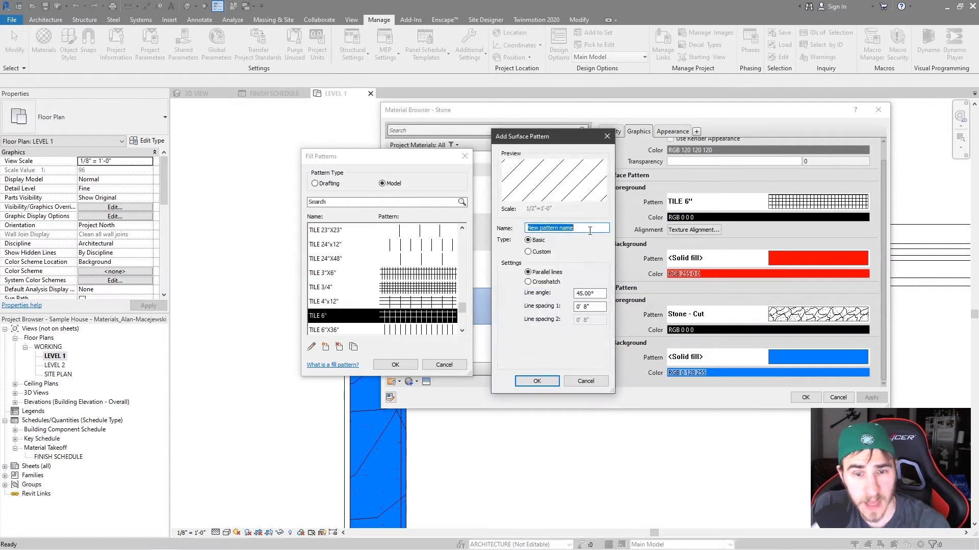
{"action": "type", "text": "Hatch"}
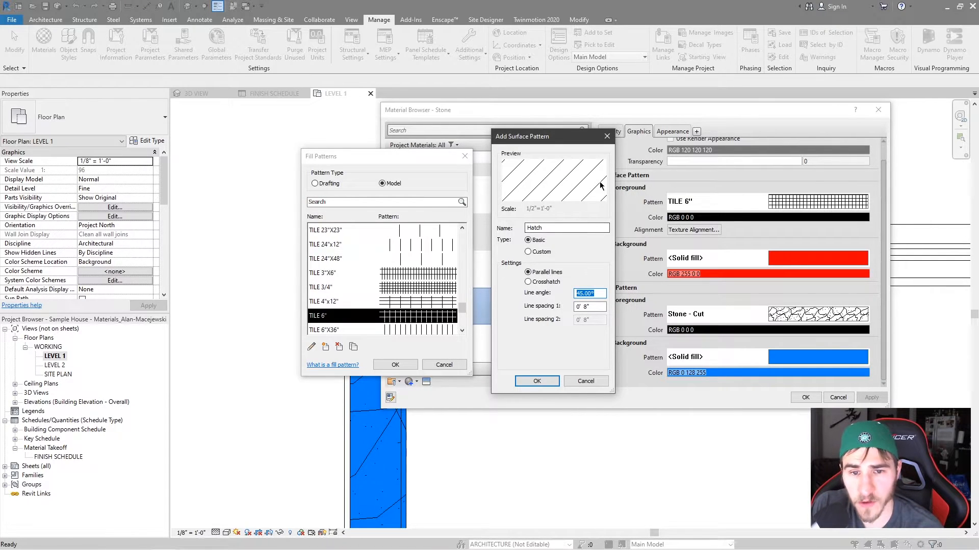
{"action": "left_click", "coordinate": [528, 282]}
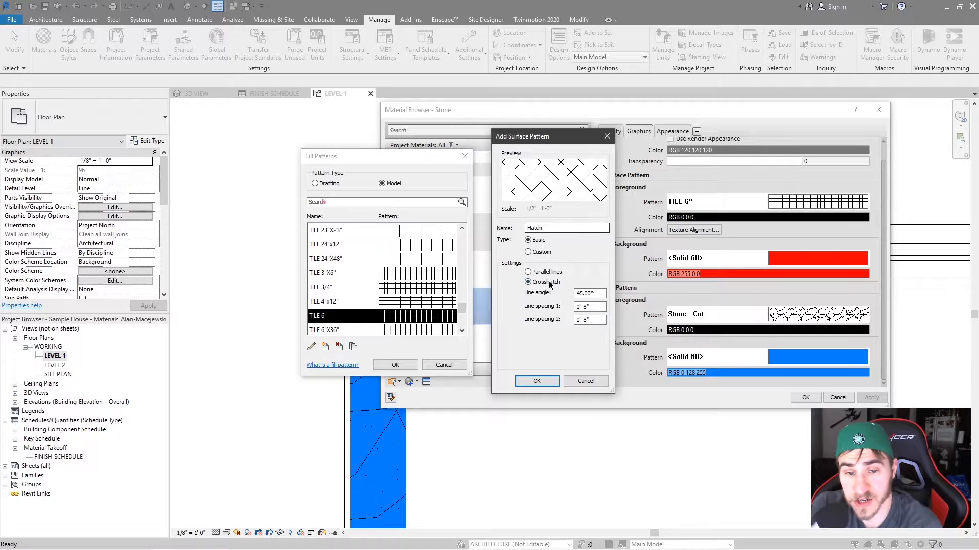
{"action": "left_click_drag", "start_coordinate": [591, 317], "coordinate": [567, 325]}
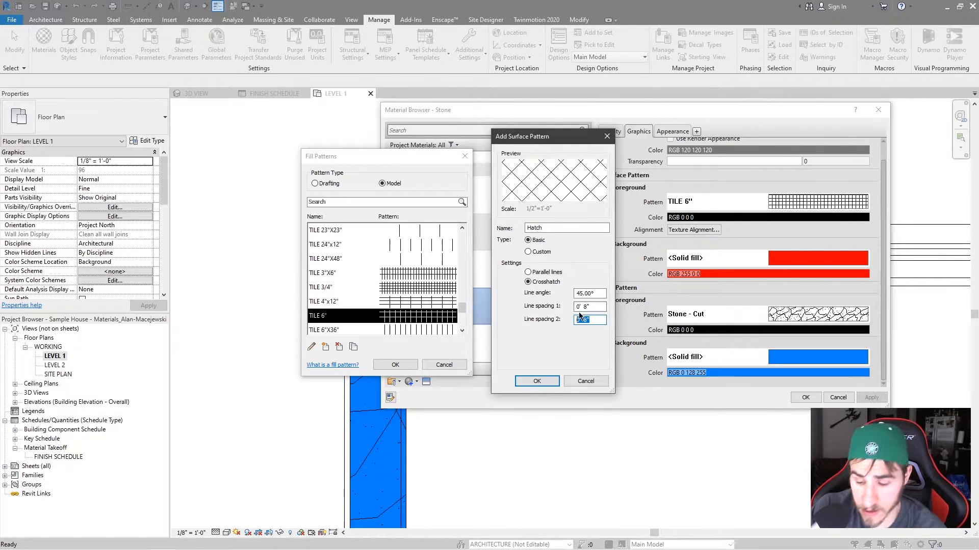
{"action": "type", "text": "12\""}
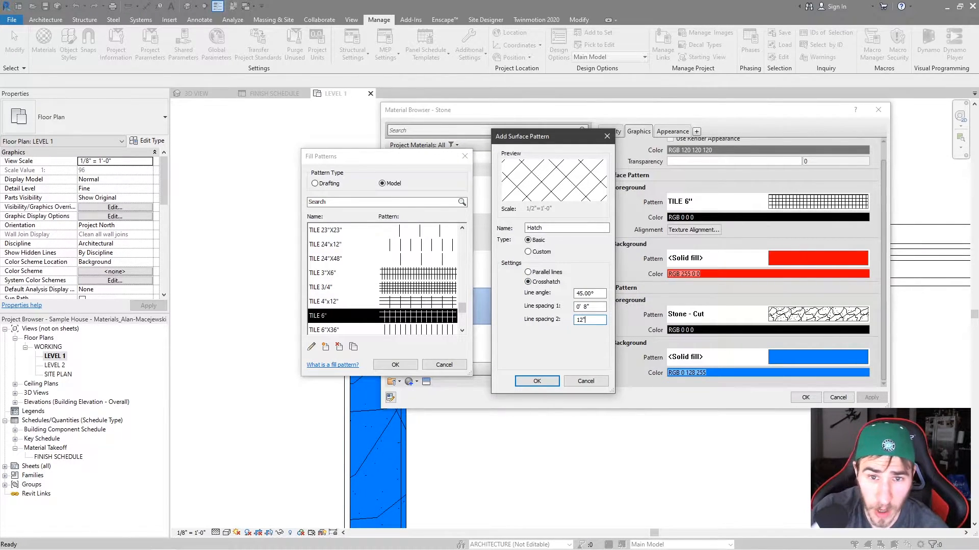
{"action": "left_click_drag", "start_coordinate": [594, 306], "coordinate": [556, 306]}
{"action": "type", "text": "12\""}
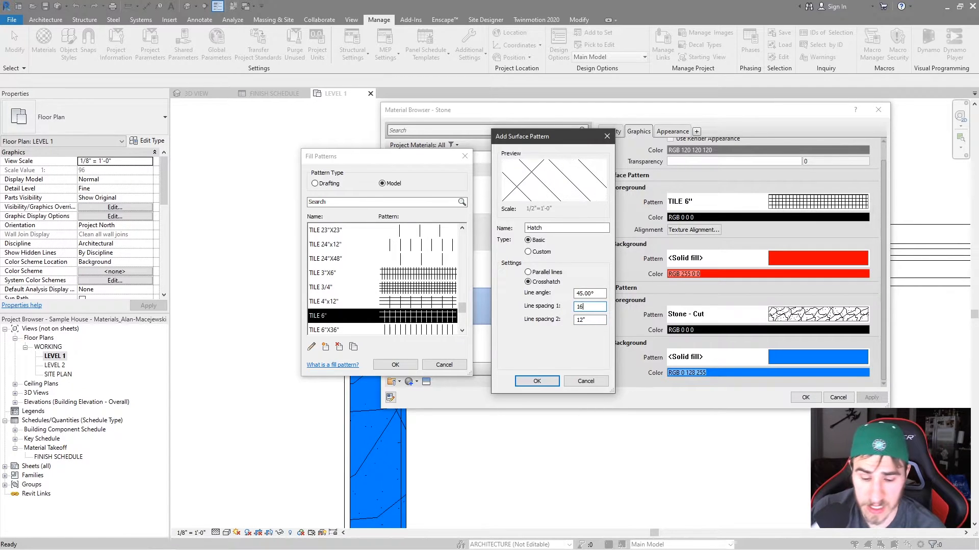
{"action": "key", "text": "Return"}
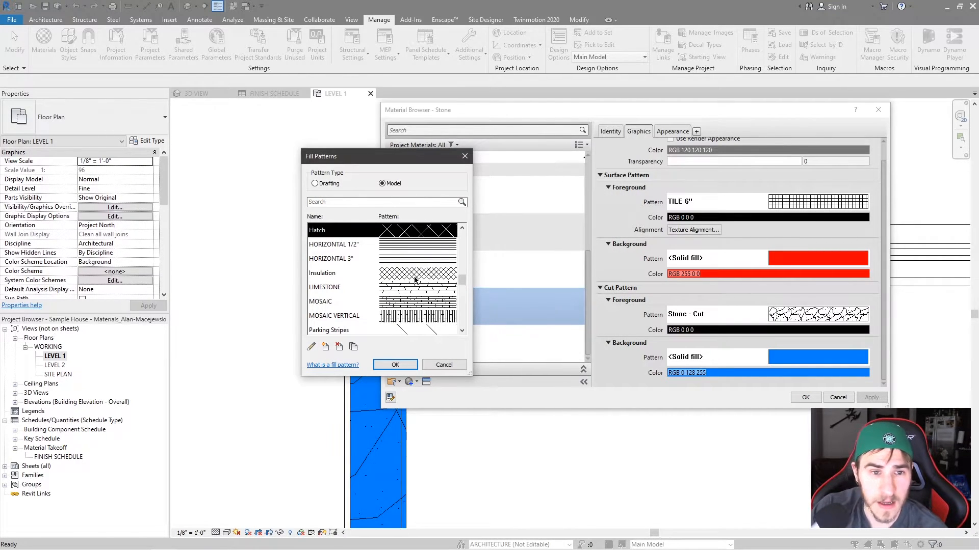
Try a line angle of 0 on the Hatch model pattern, discard the edit and leave the fill pattern selection unchanged.
{"action": "left_click", "coordinate": [312, 347]}
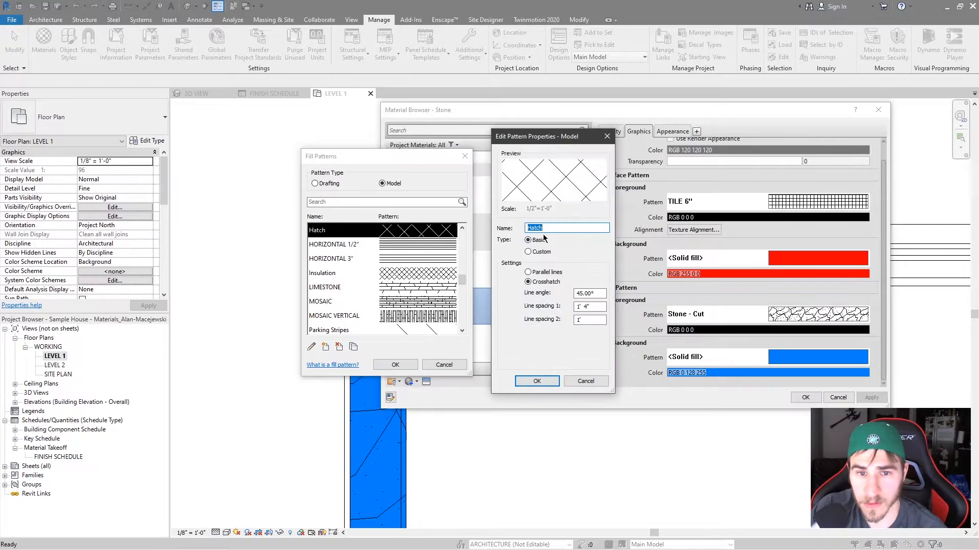
{"action": "left_click_drag", "start_coordinate": [603, 294], "coordinate": [563, 296]}
{"action": "type", "text": "0"}
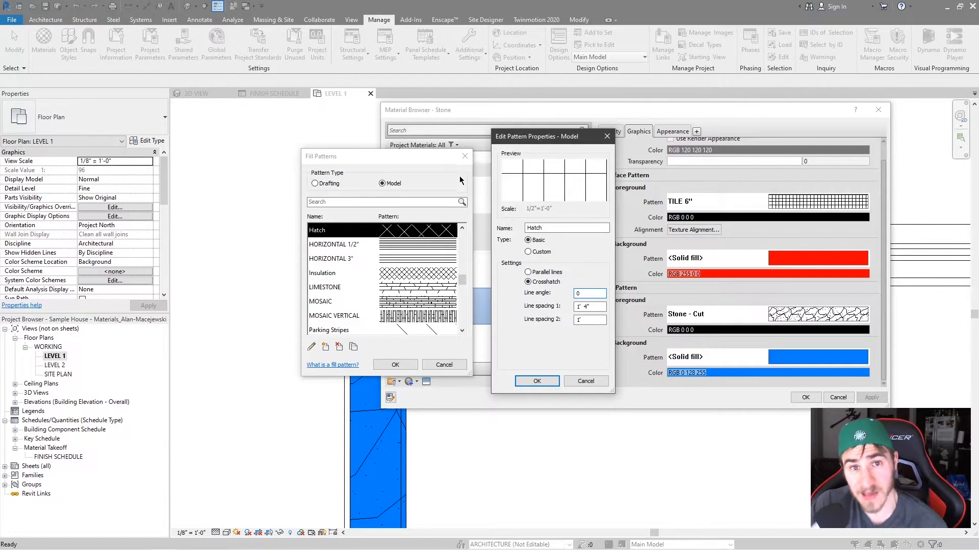
{"action": "left_click", "coordinate": [591, 382]}
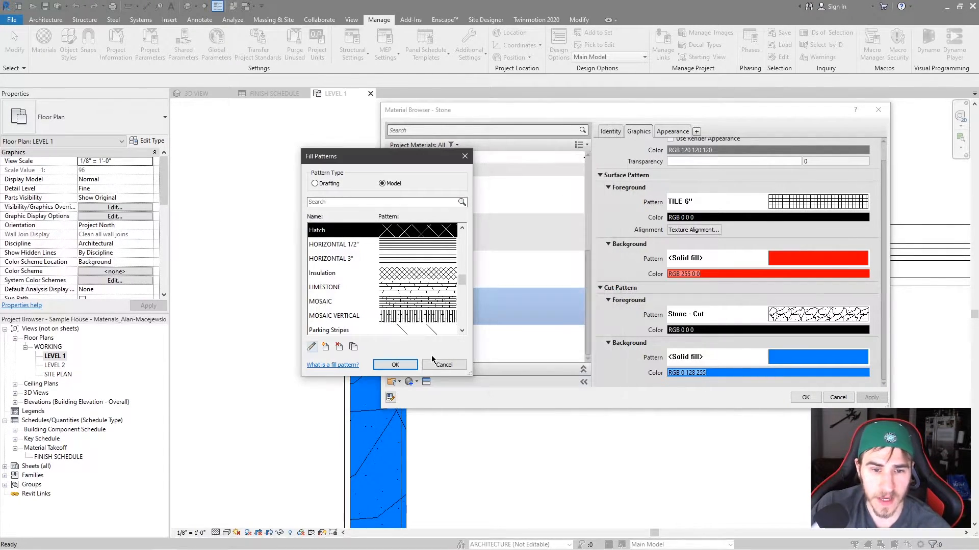
{"action": "left_click", "coordinate": [437, 364]}
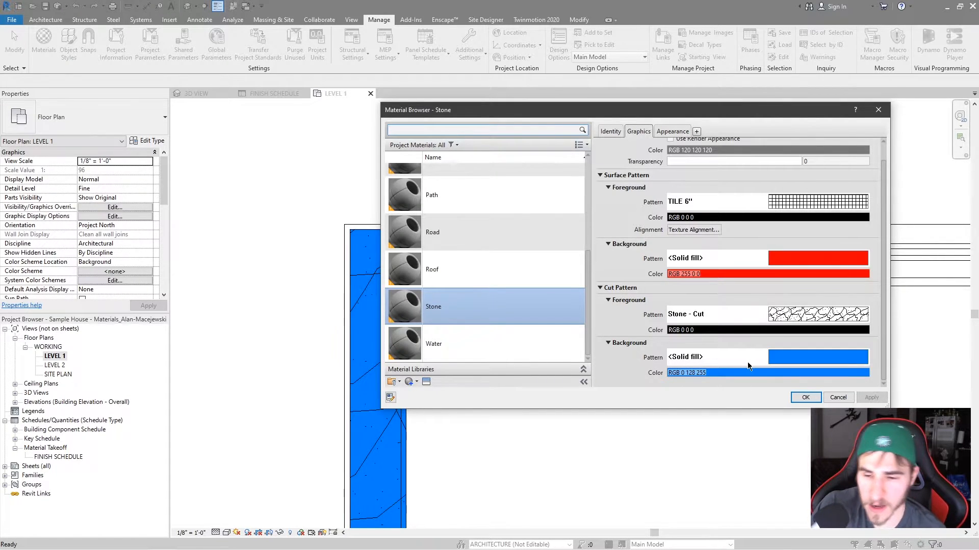
Accept the Stone material's settings and view the house walls in the 3D view with the Hidden Line visual style.
{"action": "scroll", "coordinate": [432, 174], "scroll_direction": "up", "scroll_amount": 1}
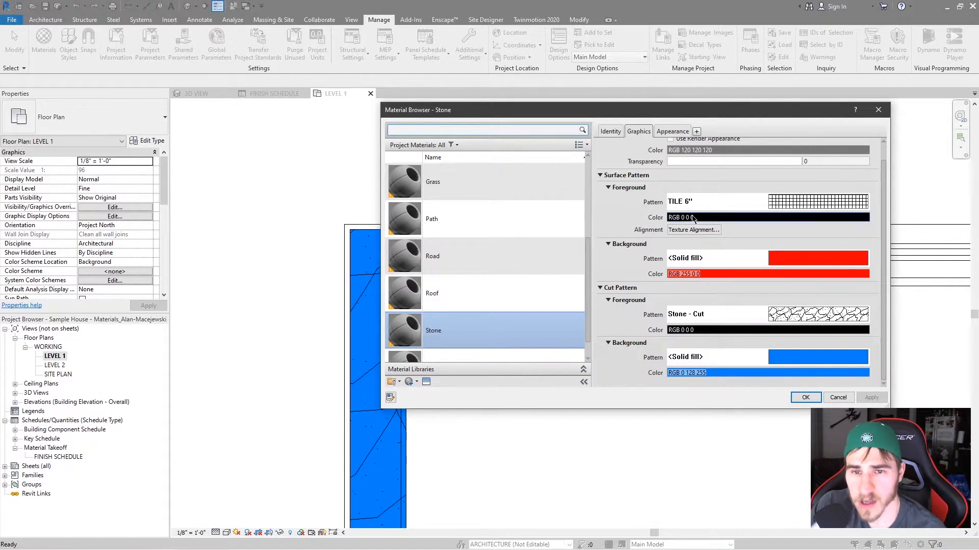
{"action": "scroll", "coordinate": [769, 274], "scroll_direction": "up", "scroll_amount": 1}
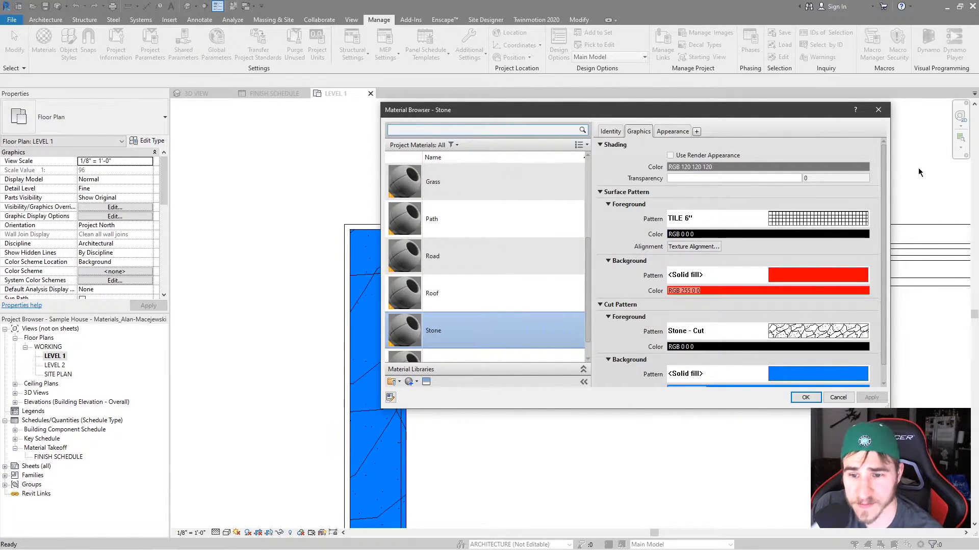
{"action": "left_click", "coordinate": [804, 398]}
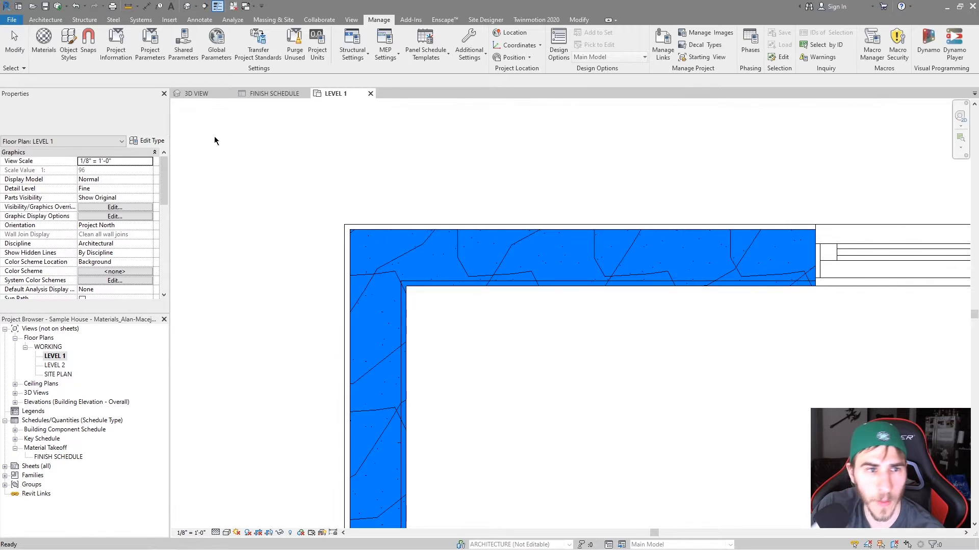
{"action": "left_click", "coordinate": [566, 334]}
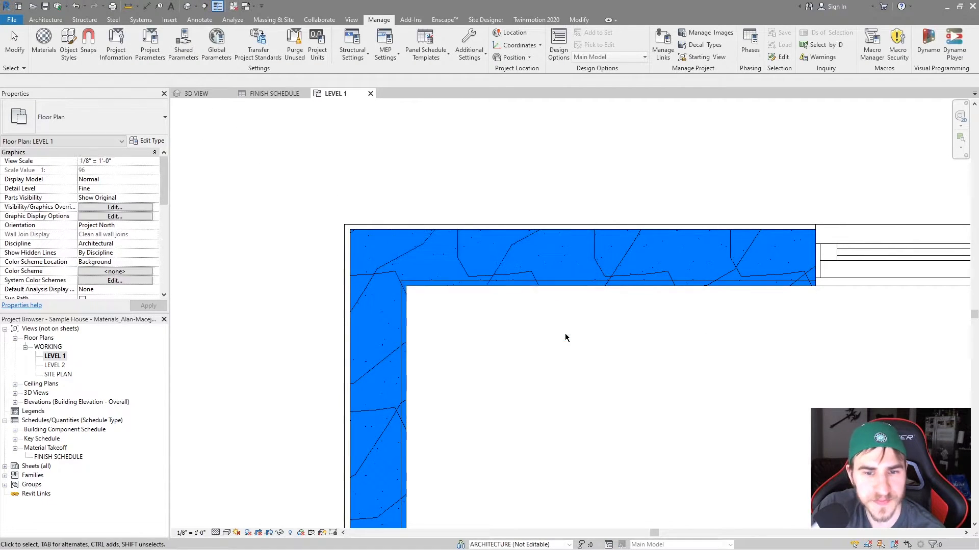
{"action": "left_click", "coordinate": [202, 94]}
{"action": "middle_click_drag", "start_coordinate": [550, 239], "coordinate": [612, 271], "text": "shift"}
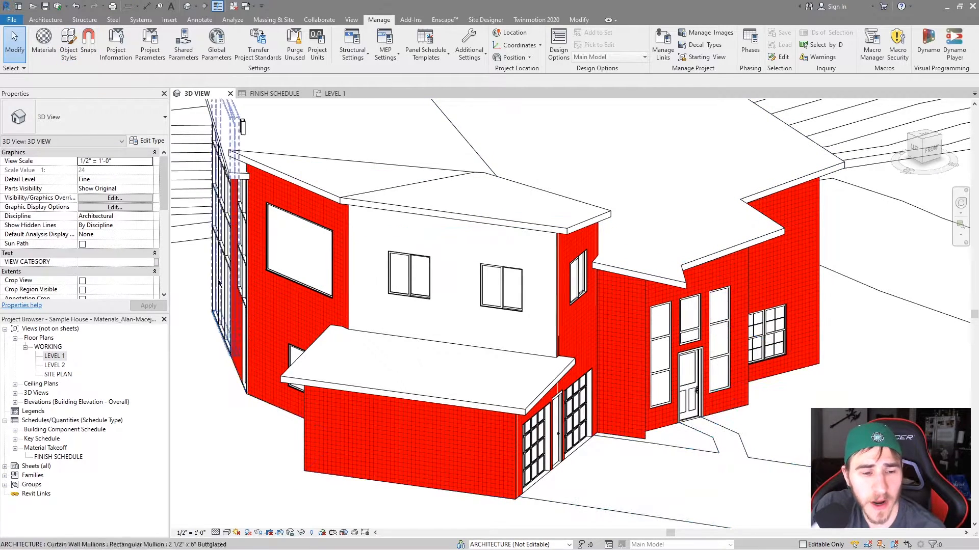
{"action": "left_click", "coordinate": [226, 533]}
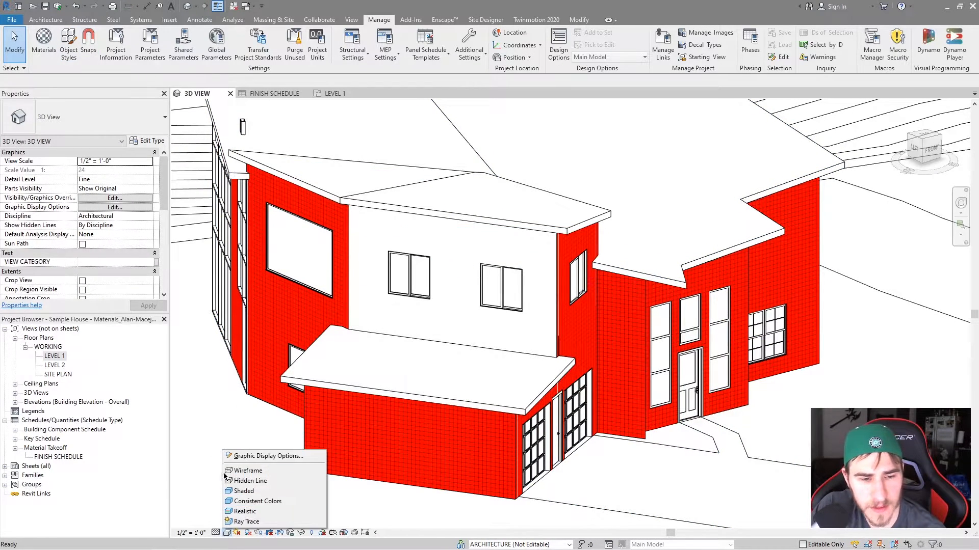
{"action": "left_click", "coordinate": [239, 481]}
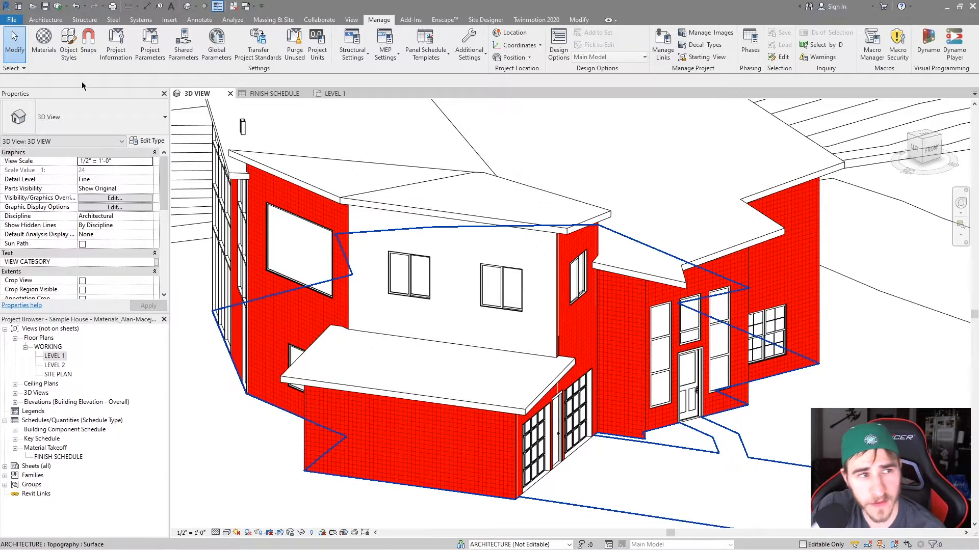
Reopen the material settings for Stone and turn on Use Render Appearance for its shading.
{"action": "left_click", "coordinate": [44, 47]}
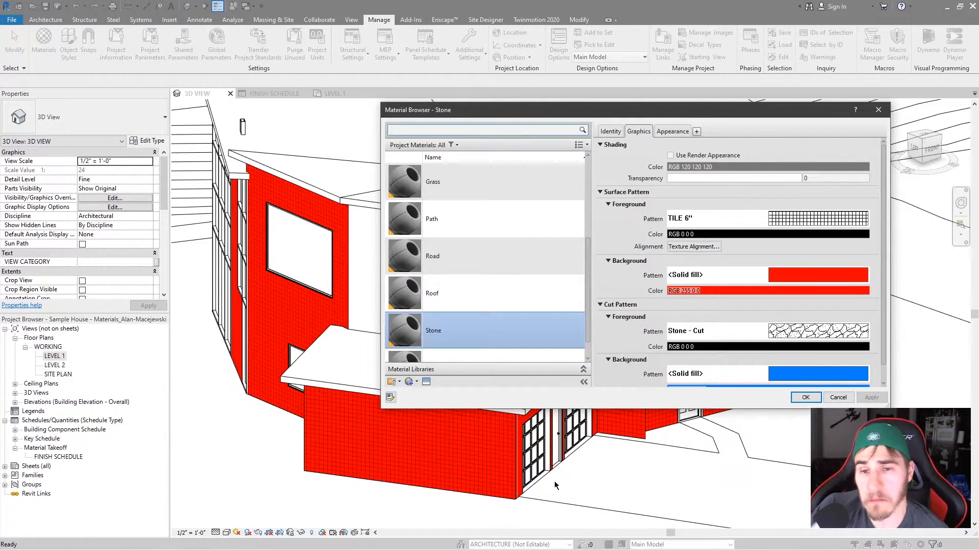
{"action": "scroll", "coordinate": [587, 292], "scroll_direction": "down", "scroll_amount": 1}
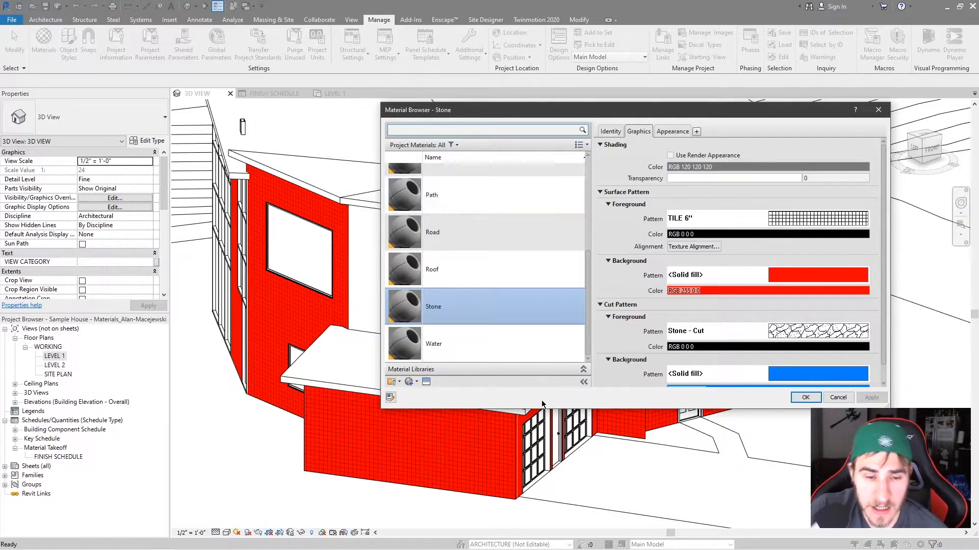
{"action": "left_click", "coordinate": [678, 156]}
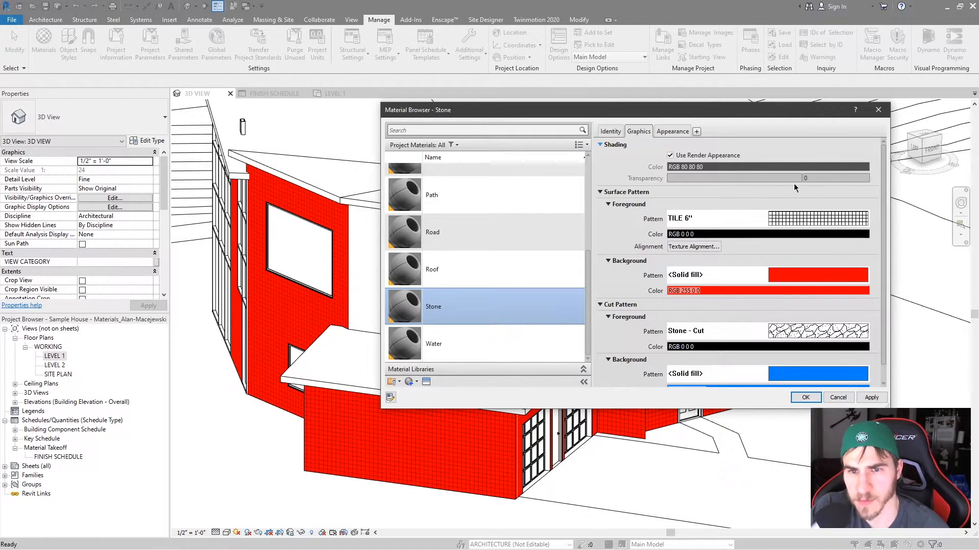
Set Stone's generic appearance color to red and check the linked shading color in its graphics settings.
{"action": "scroll", "coordinate": [576, 175], "scroll_direction": "up", "scroll_amount": 1}
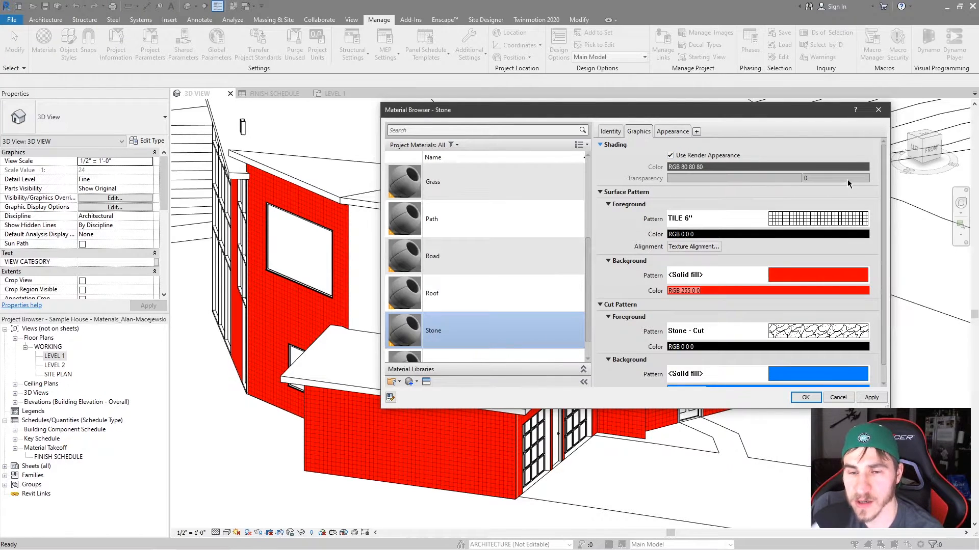
{"action": "left_click", "coordinate": [668, 134]}
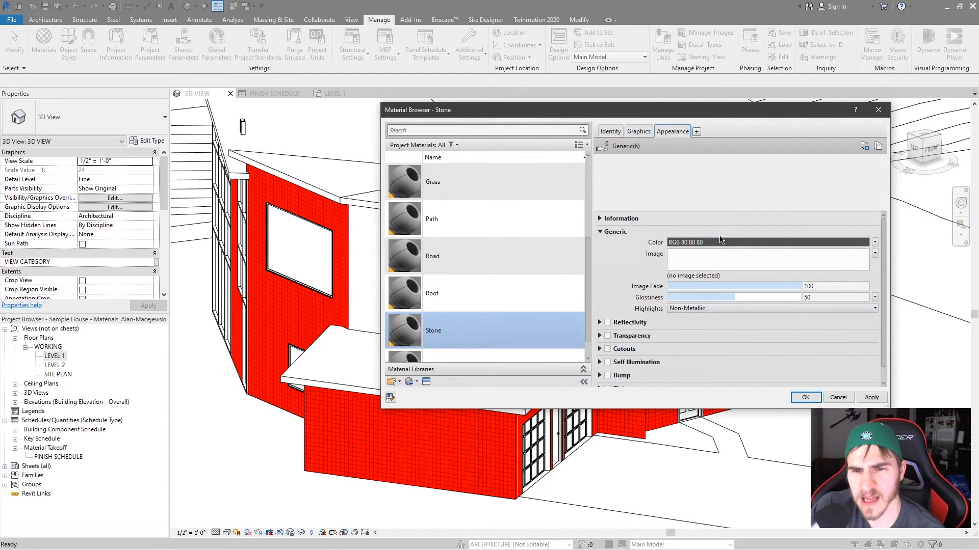
{"action": "left_click", "coordinate": [736, 243]}
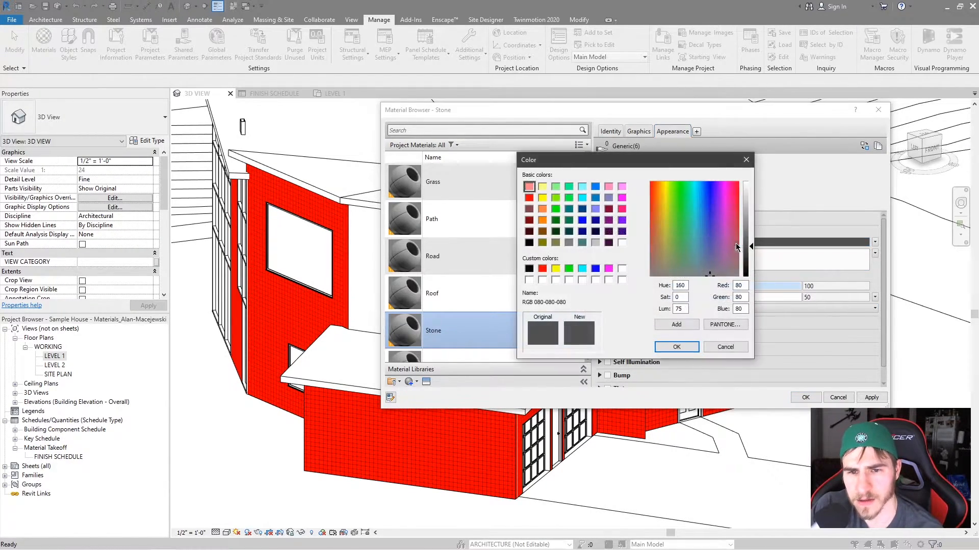
{"action": "left_click", "coordinate": [529, 198]}
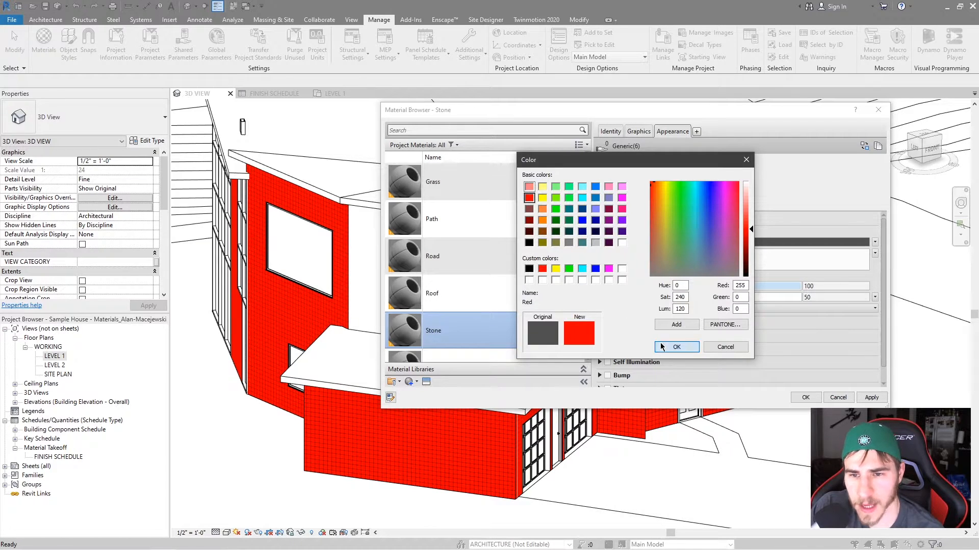
{"action": "left_click", "coordinate": [676, 347]}
{"action": "left_click", "coordinate": [639, 134]}
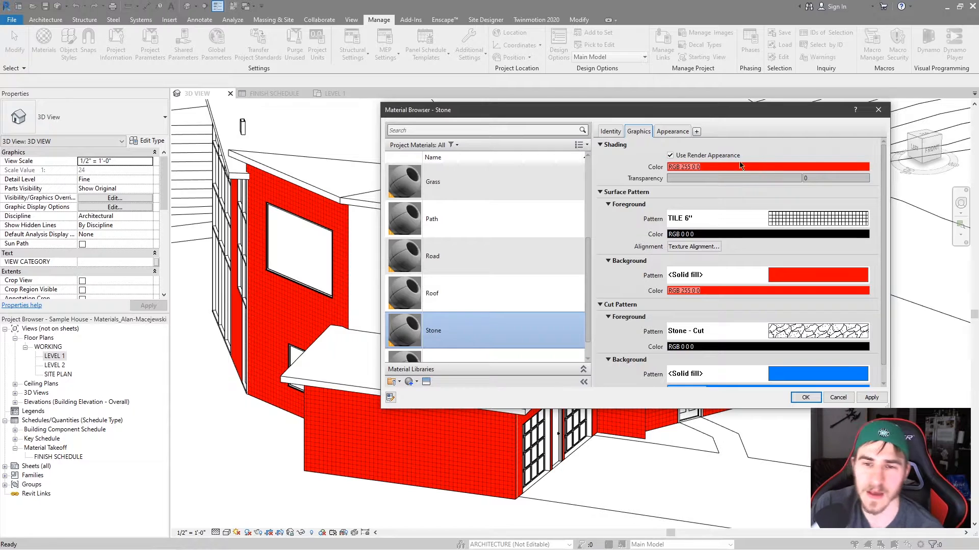
Turn off Use Render Appearance for Stone, set its appearance color to black and compare it with the shading color.
{"action": "left_click", "coordinate": [699, 156]}
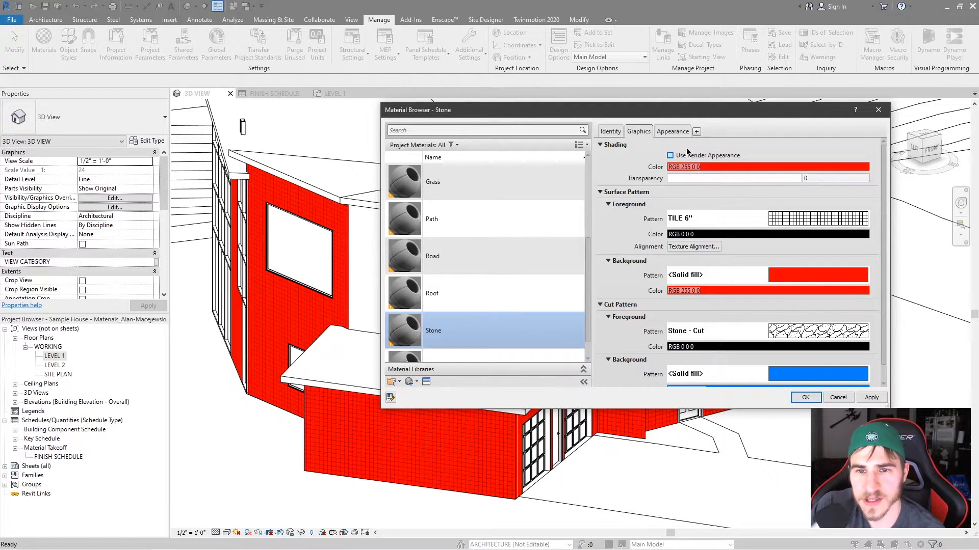
{"action": "left_click", "coordinate": [672, 131]}
{"action": "left_click", "coordinate": [693, 245]}
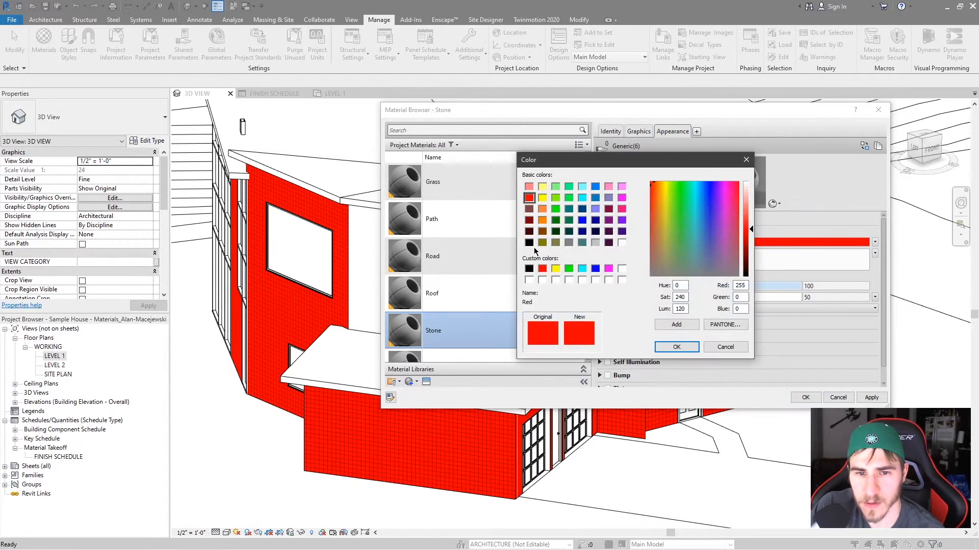
{"action": "left_click", "coordinate": [529, 242]}
{"action": "left_click", "coordinate": [676, 347]}
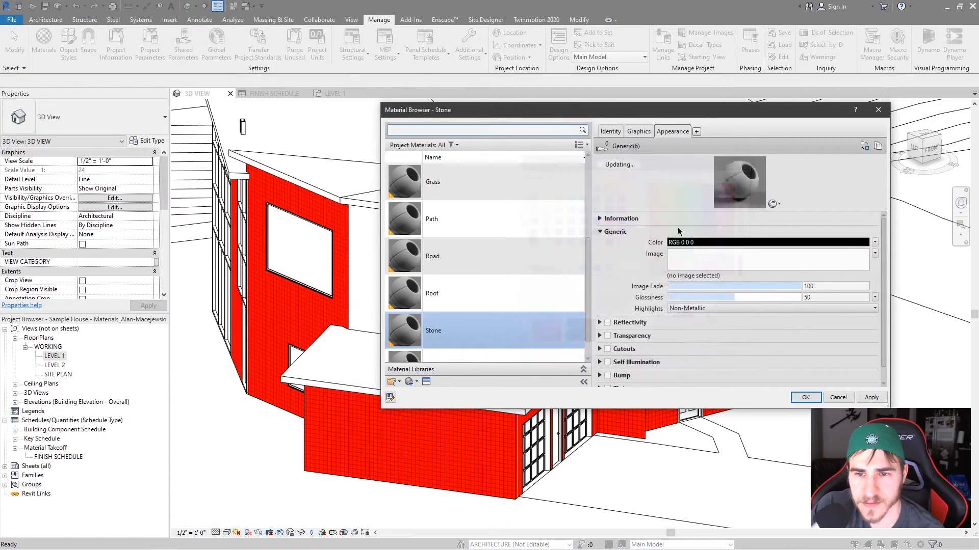
{"action": "left_click", "coordinate": [638, 132]}
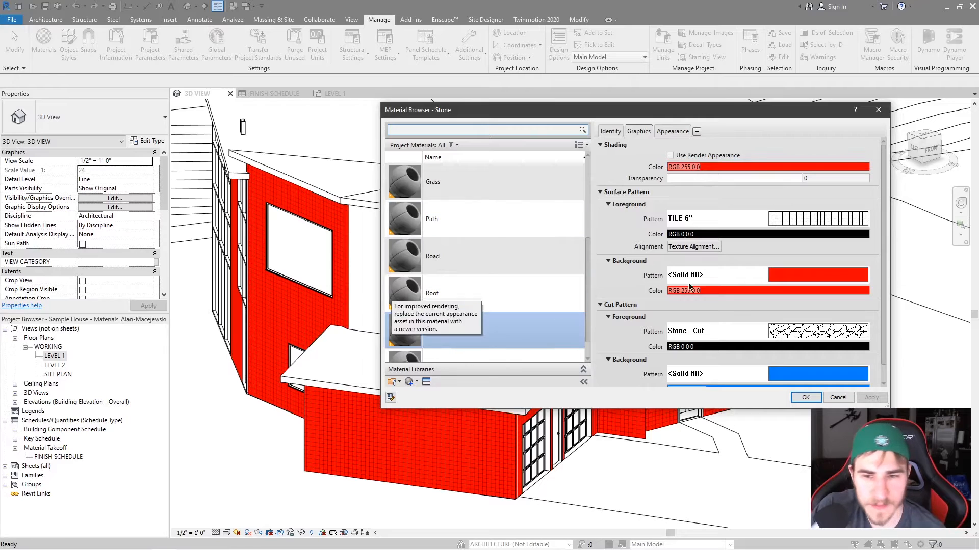
Set Stone's generic appearance color to green, RGB 0 128 0.
{"action": "left_click", "coordinate": [673, 132]}
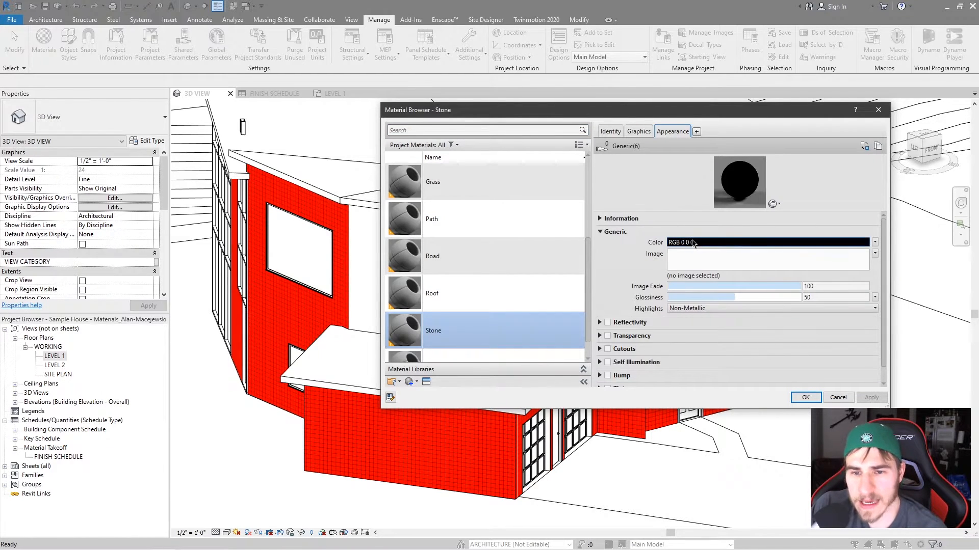
{"action": "left_click", "coordinate": [696, 242]}
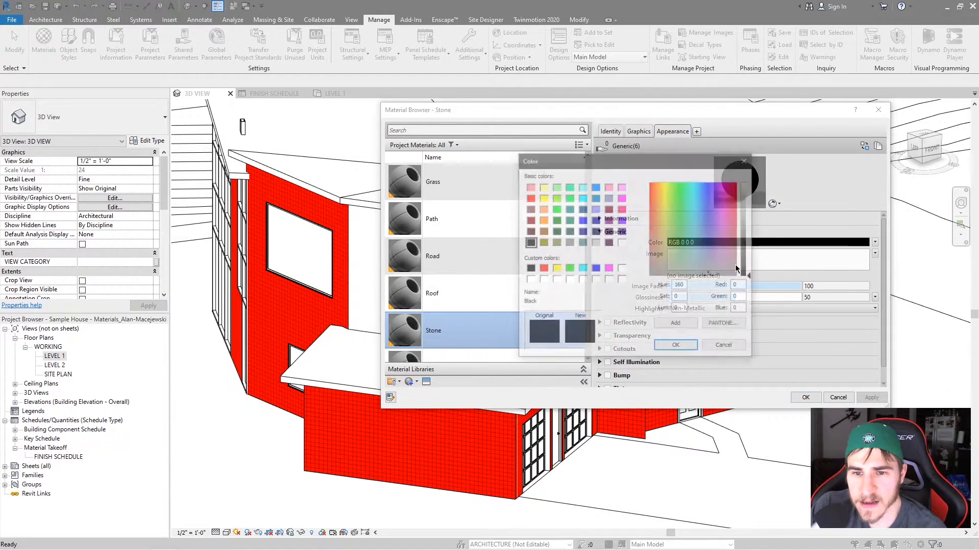
{"action": "left_click", "coordinate": [556, 220]}
{"action": "left_click", "coordinate": [676, 347]}
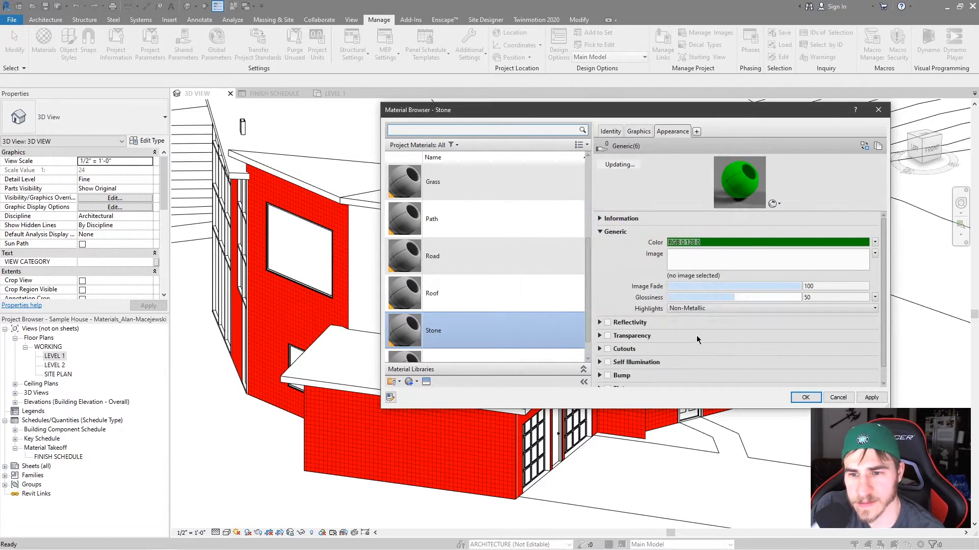
Turn Use Render Appearance back on for Stone's shading and accept the material changes.
{"action": "left_click", "coordinate": [638, 131]}
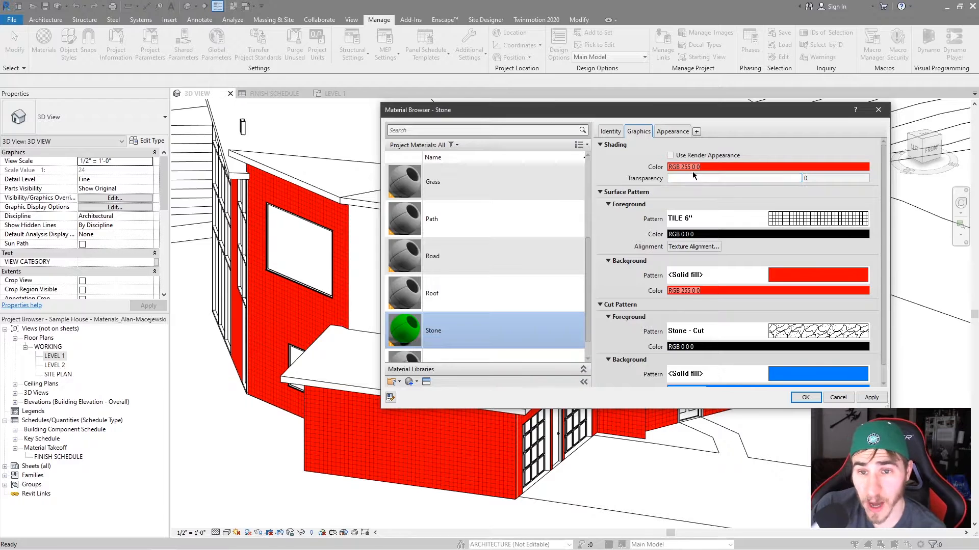
{"action": "left_click", "coordinate": [671, 156]}
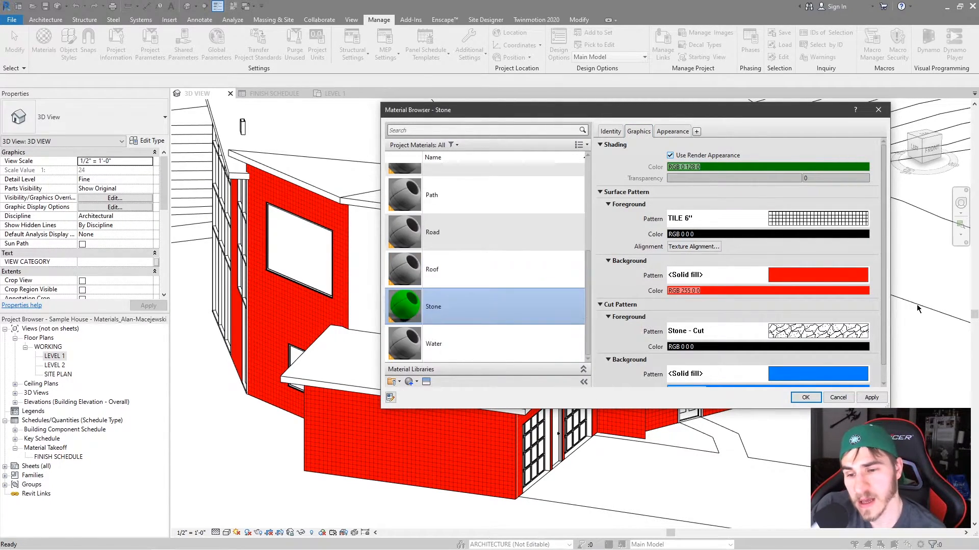
{"action": "left_click", "coordinate": [805, 397]}
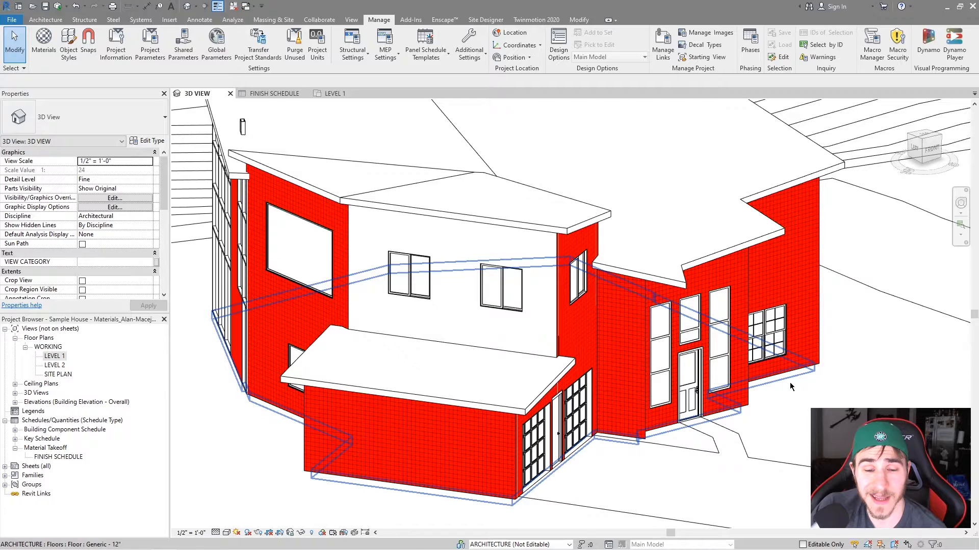
Display the house in the Shaded visual style and switch it to Realistic to compare the Stone walls' color.
{"action": "left_click", "coordinate": [228, 533]}
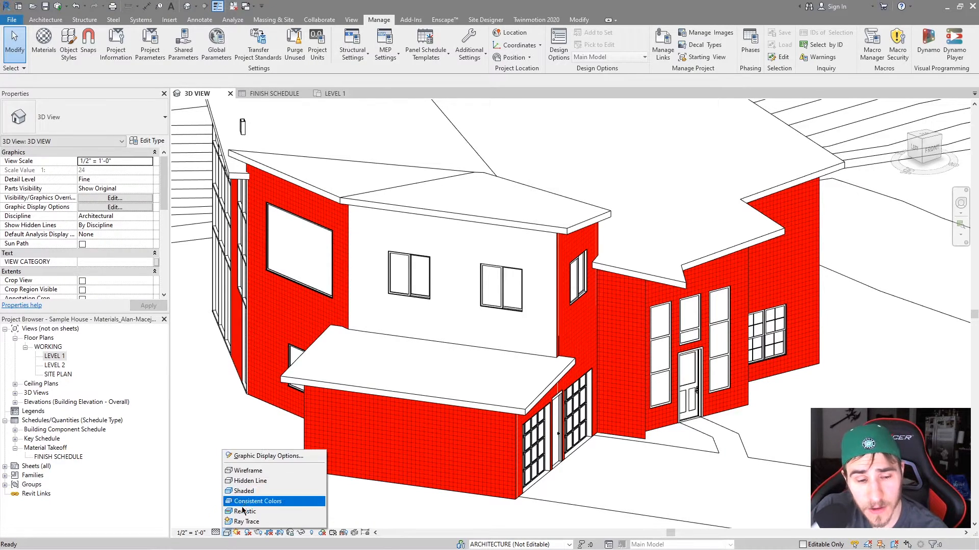
{"action": "left_click", "coordinate": [245, 491]}
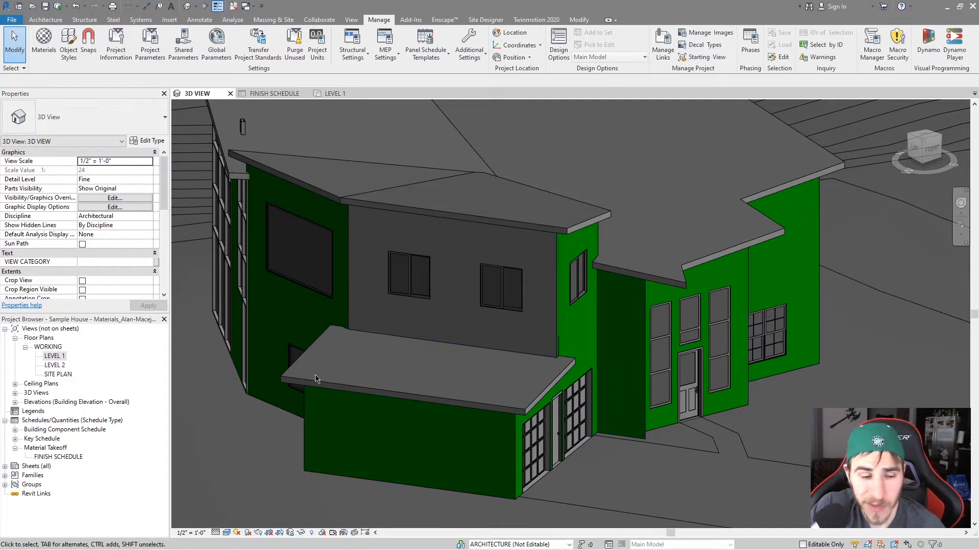
{"action": "left_click", "coordinate": [226, 533]}
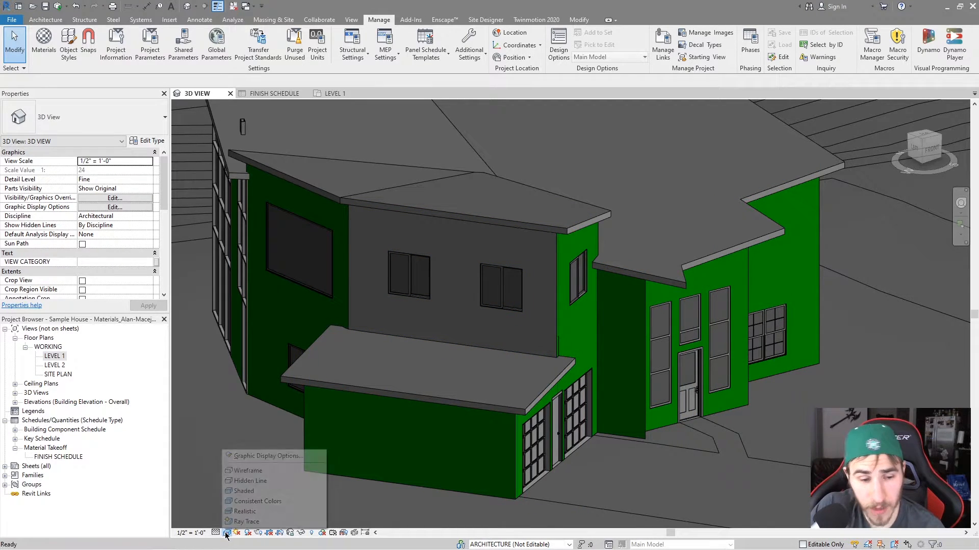
{"action": "left_click", "coordinate": [249, 515]}
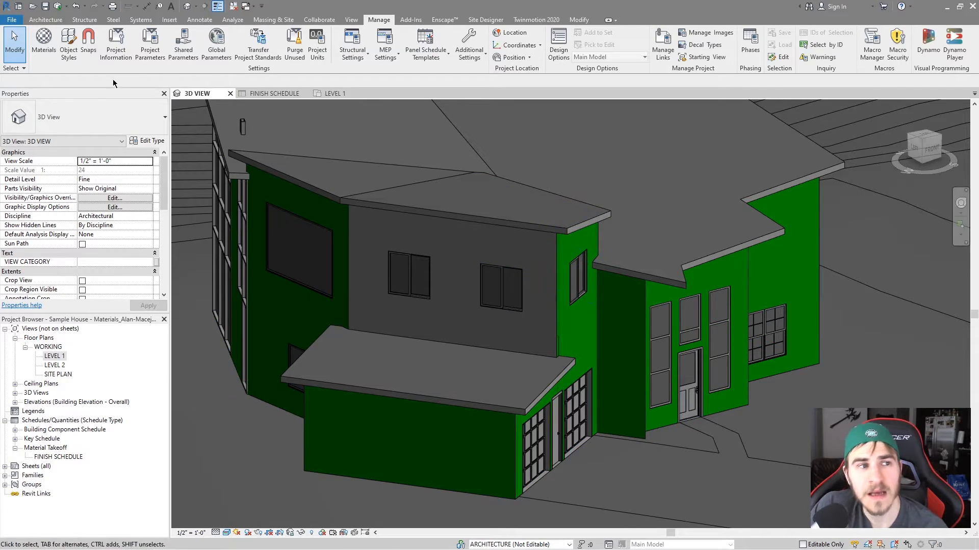
Review Stone's shading and pattern settings in the material browser against its generic render appearance color.
{"action": "left_click", "coordinate": [43, 43]}
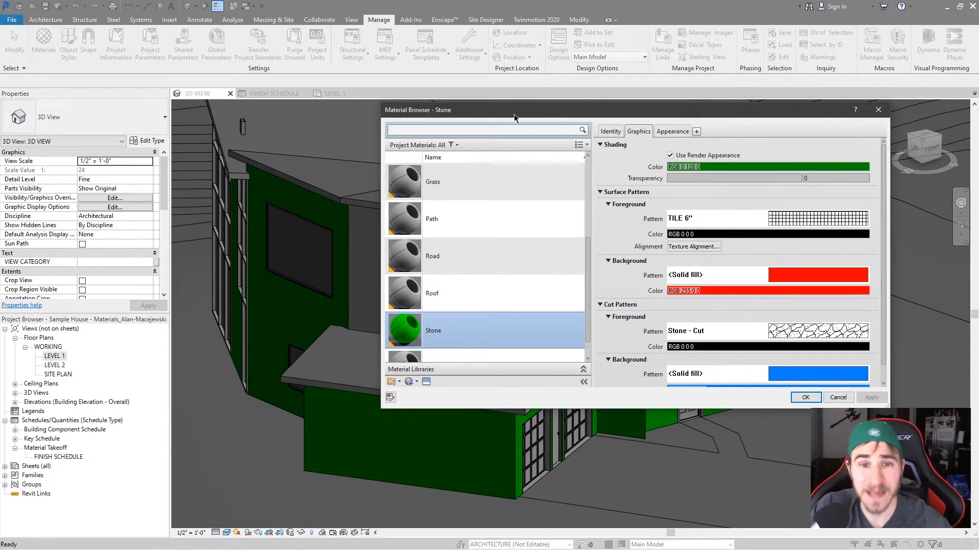
{"action": "left_click_drag", "start_coordinate": [514, 114], "coordinate": [498, 162]}
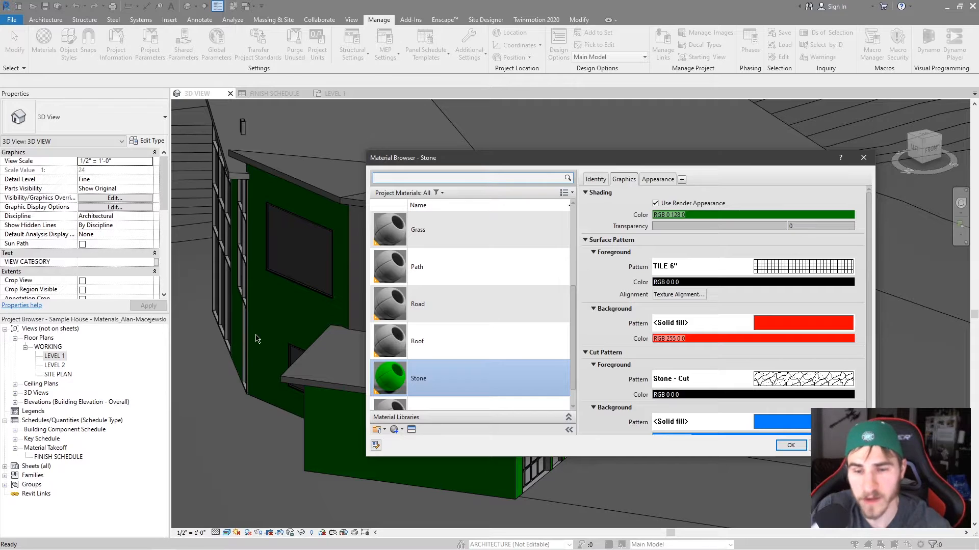
{"action": "left_click", "coordinate": [656, 179]}
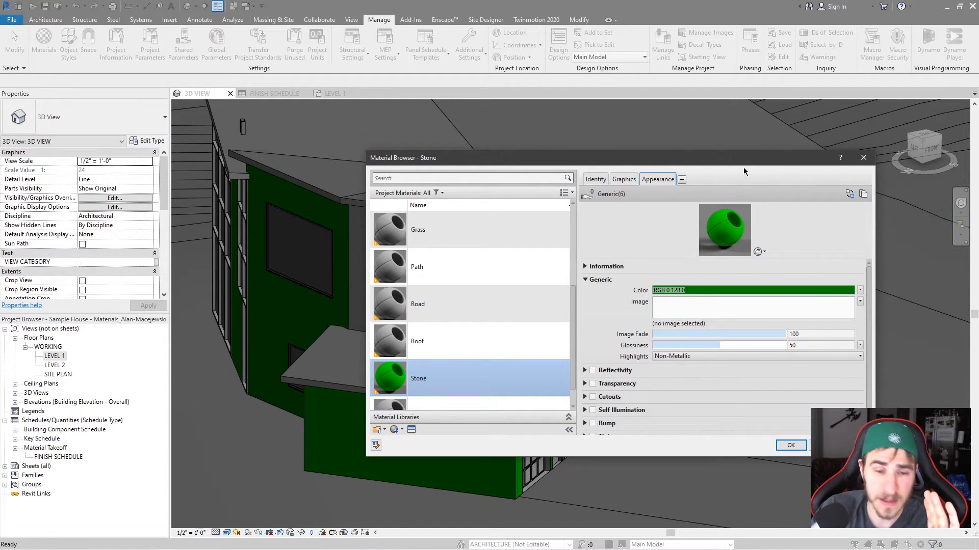
{"action": "left_click", "coordinate": [624, 178]}
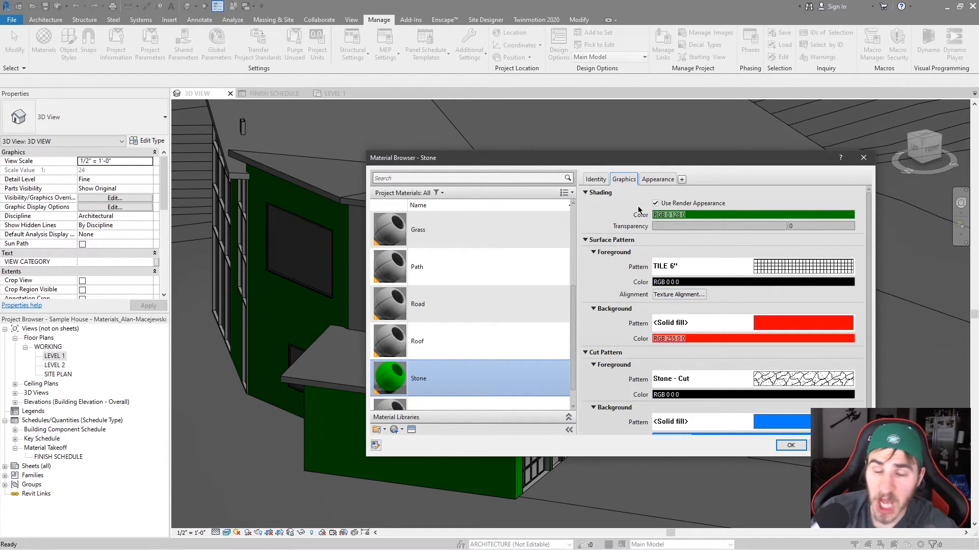
{"action": "scroll", "coordinate": [476, 310], "scroll_direction": "down", "scroll_amount": 2}
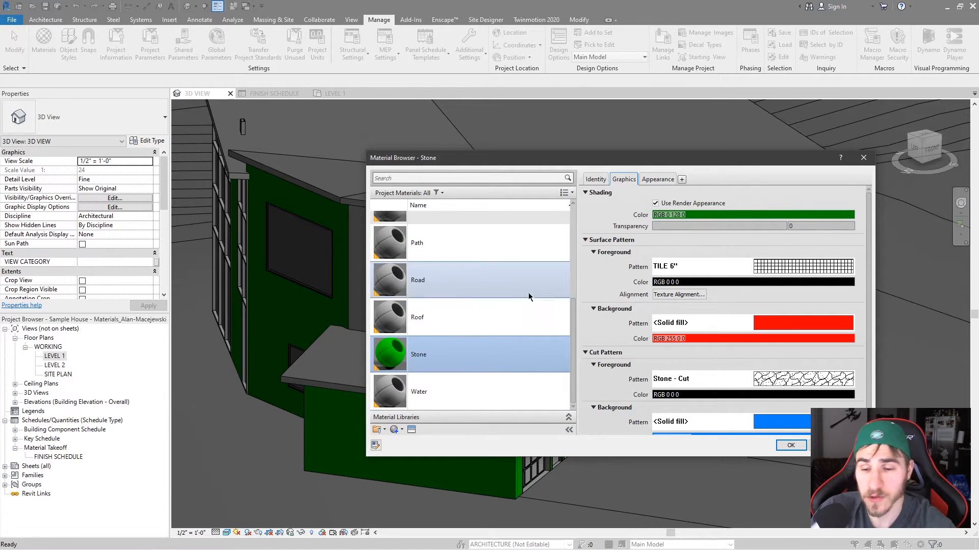
{"action": "left_click", "coordinate": [790, 445]}
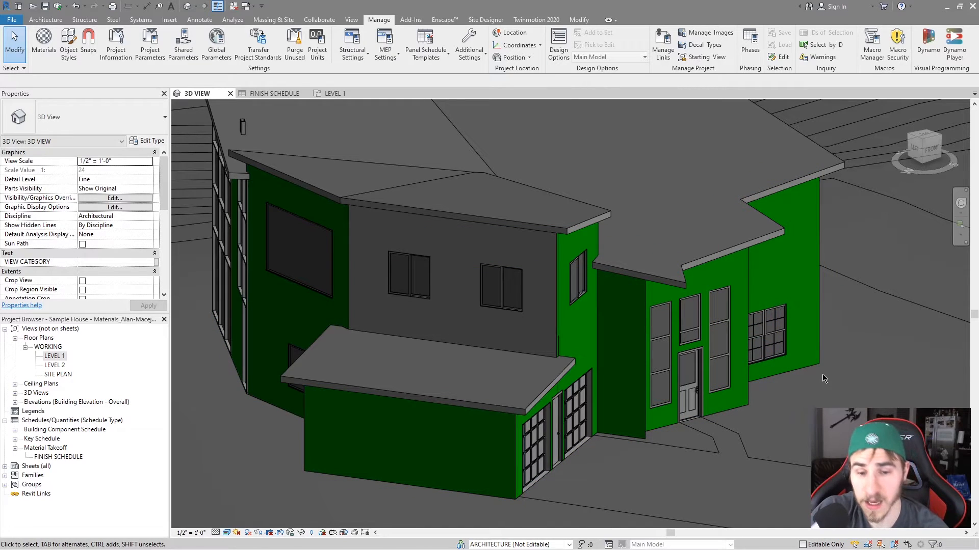
{"action": "left_click", "coordinate": [44, 41]}
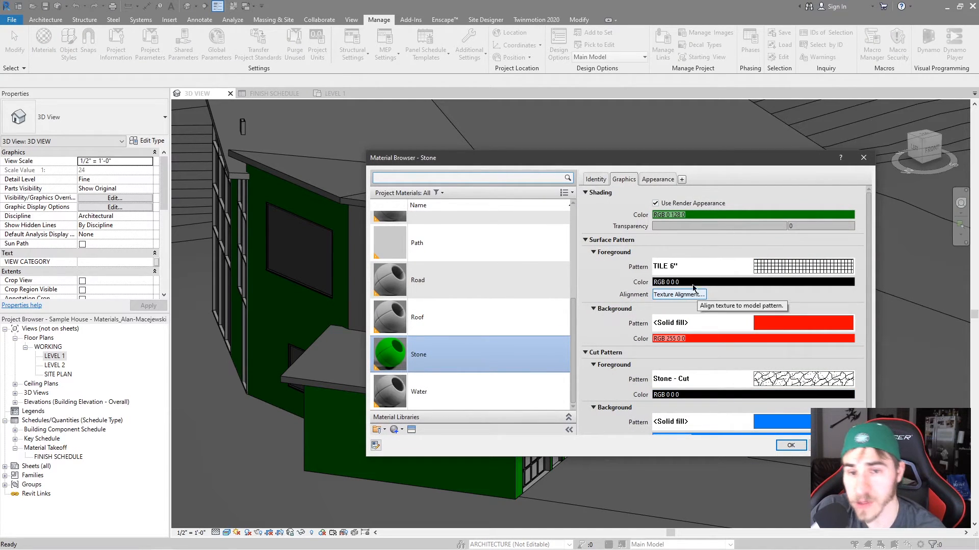
{"action": "left_click", "coordinate": [658, 179]}
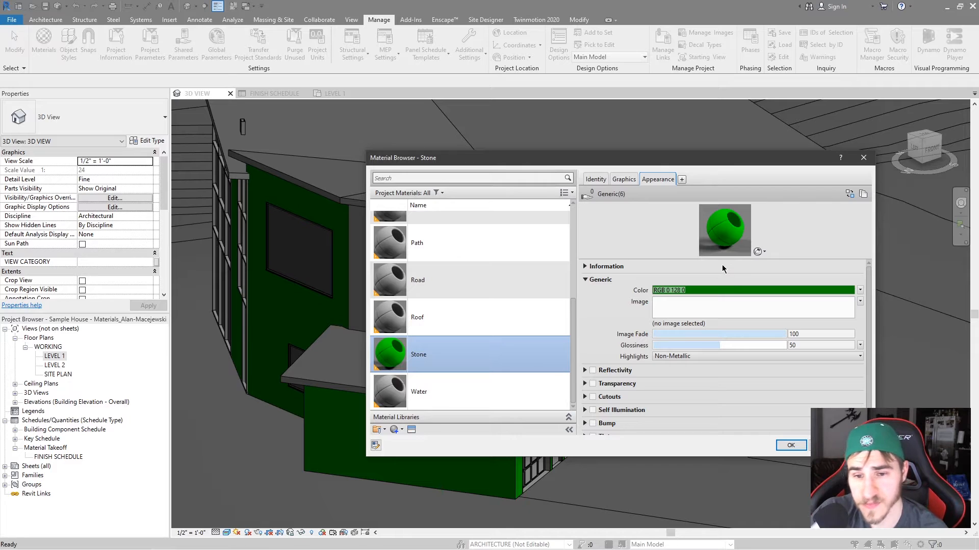
{"action": "left_click", "coordinate": [634, 181]}
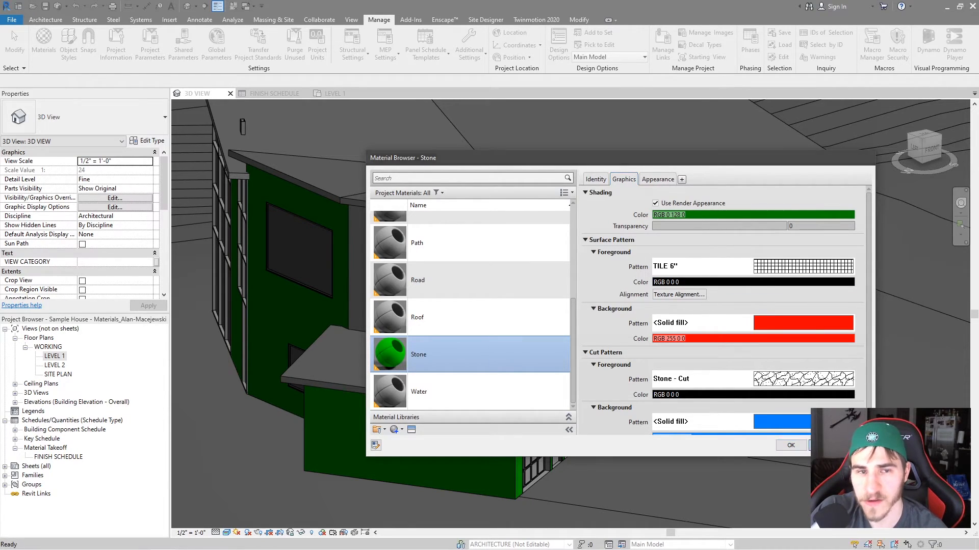
{"action": "left_click", "coordinate": [791, 445]}
Inspect the view-specific element graphics overrides for the front wall beneath the low roof, leaving them unmodified.
{"action": "left_click", "coordinate": [576, 19]}
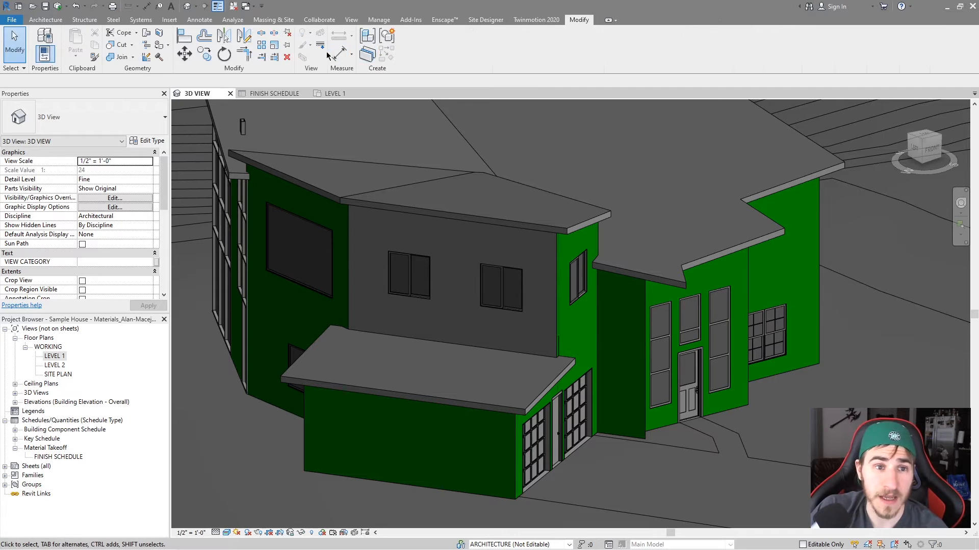
{"action": "left_click", "coordinate": [506, 477]}
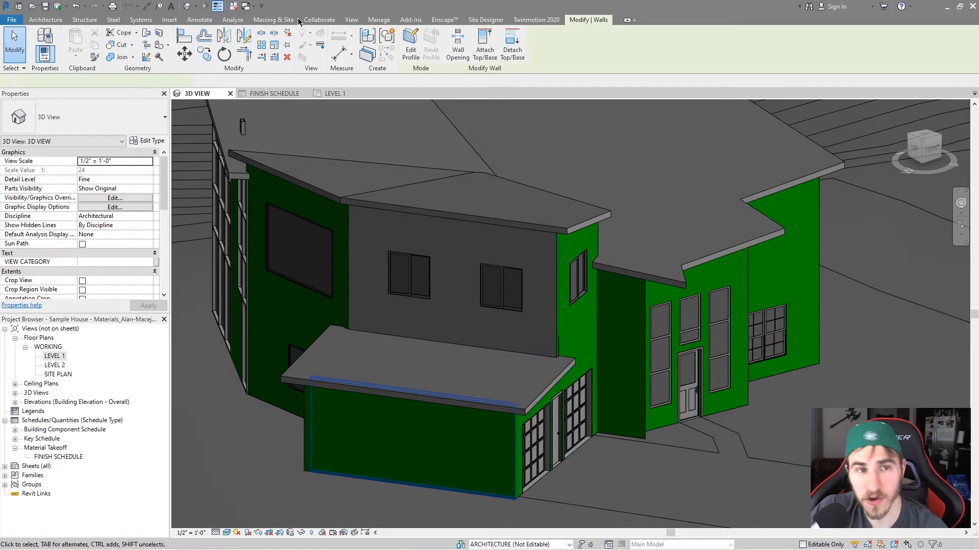
{"action": "left_click", "coordinate": [308, 45]}
{"action": "left_click", "coordinate": [310, 63]}
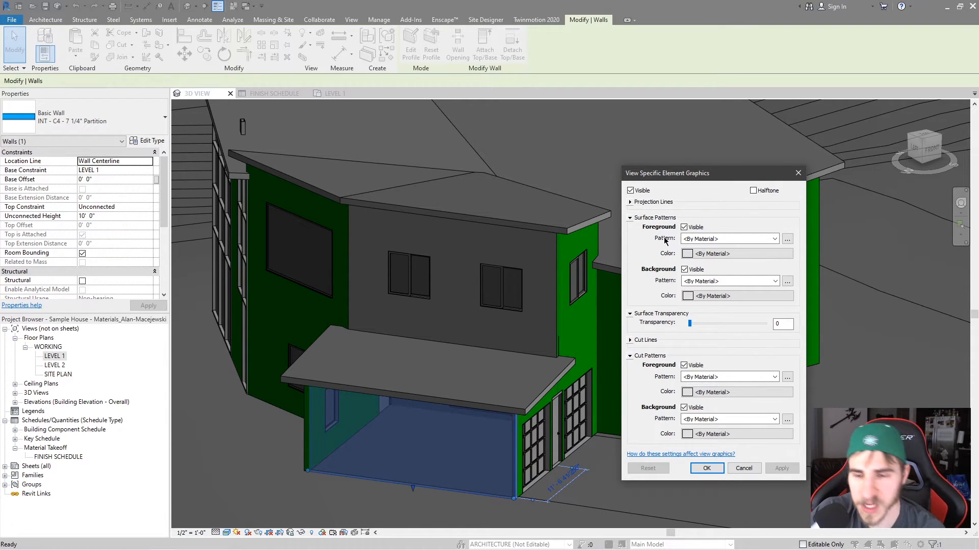
{"action": "left_click", "coordinate": [799, 174]}
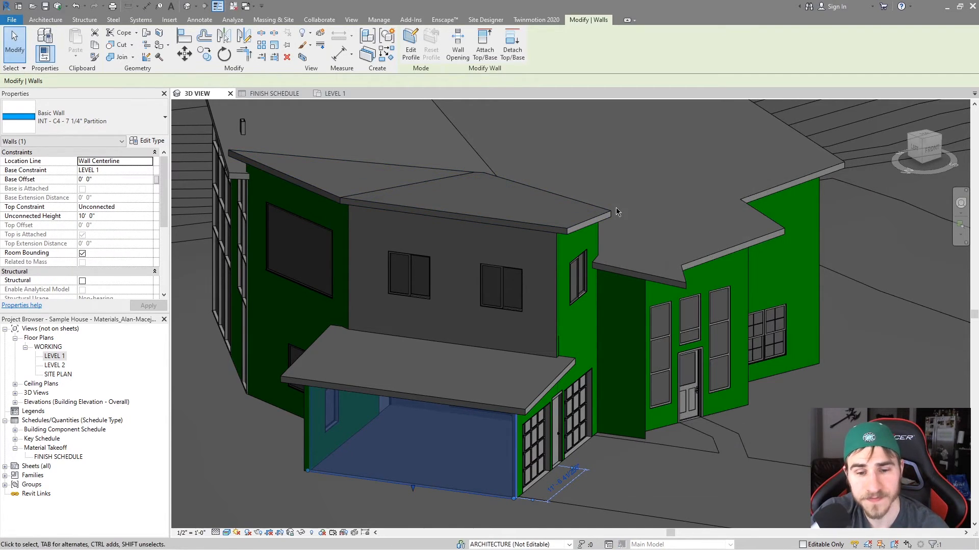